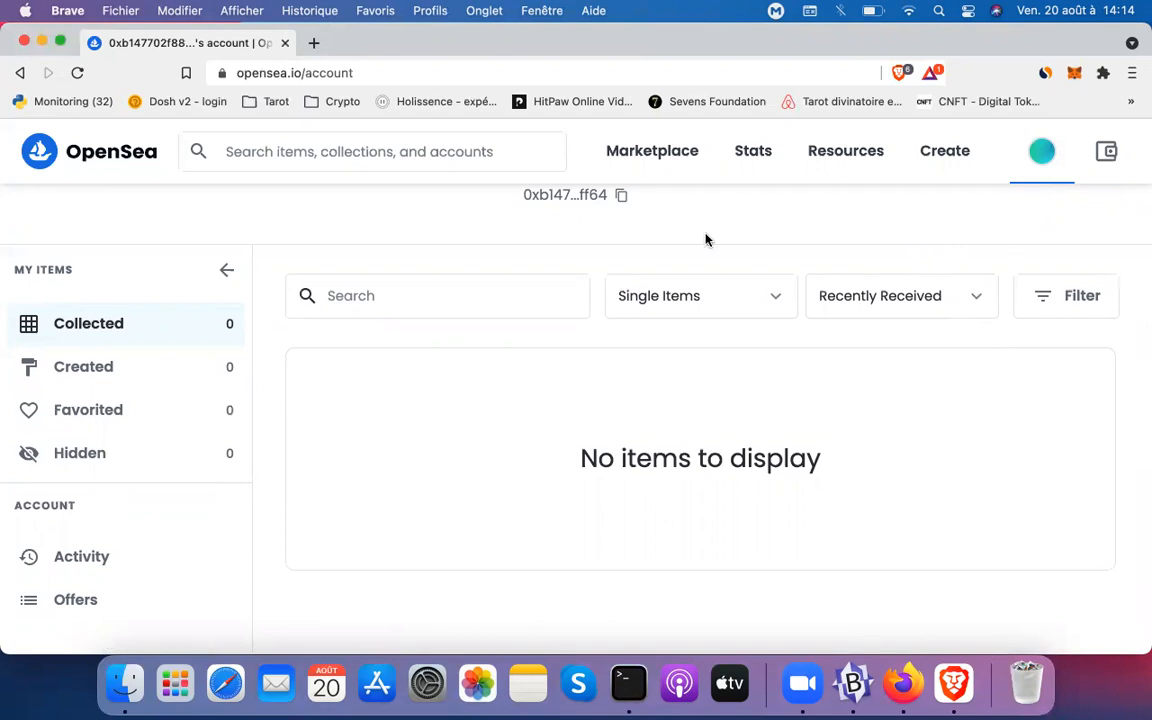
Search 'lovely birdies #1234', check the item's 0,015 ETH price, then return home
left_click(443, 162)
type("lo")
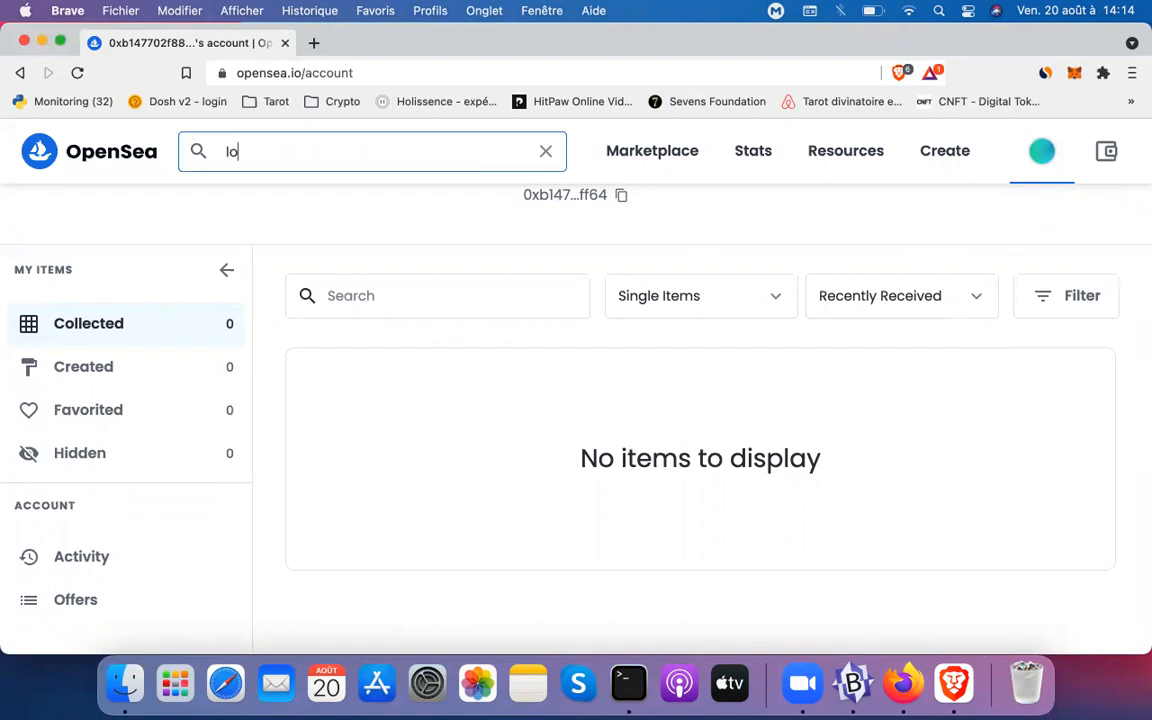
type("vely birdies")
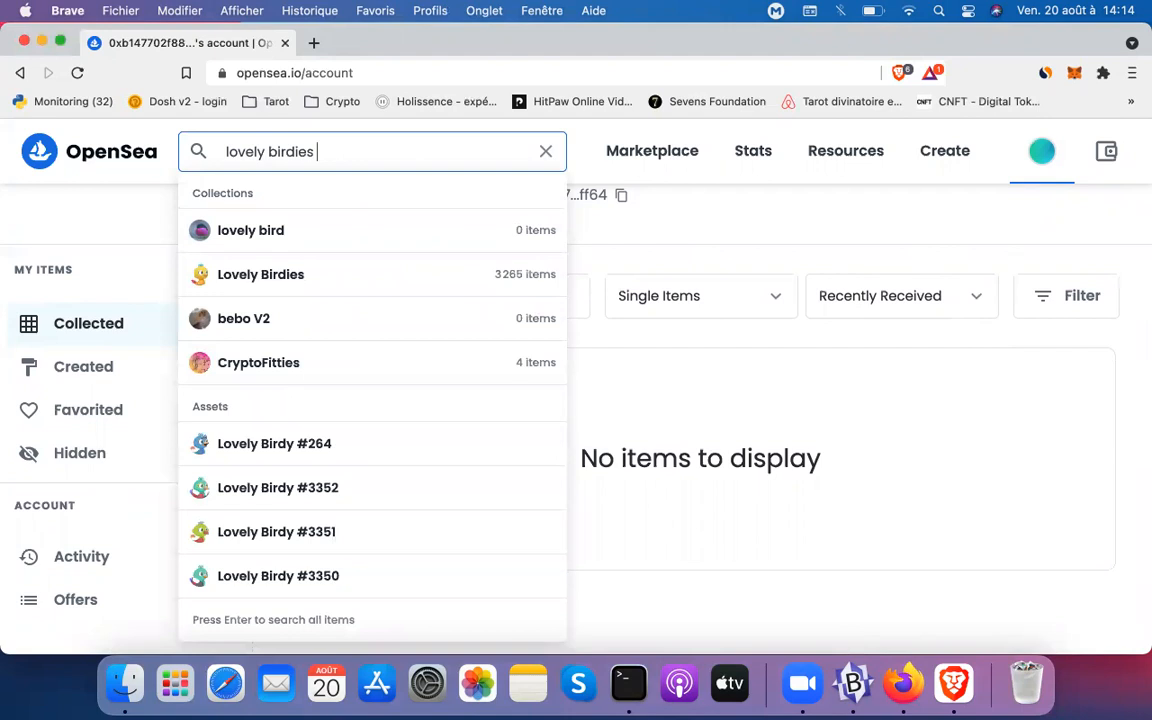
type(" #1234")
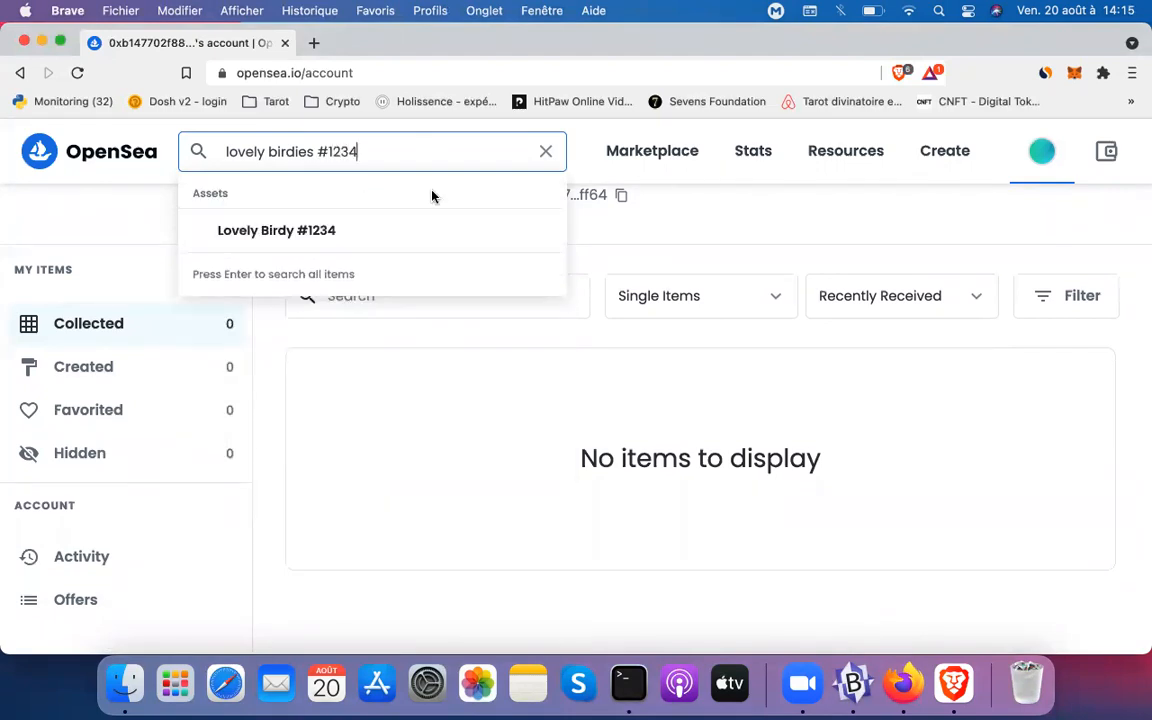
left_click(356, 231)
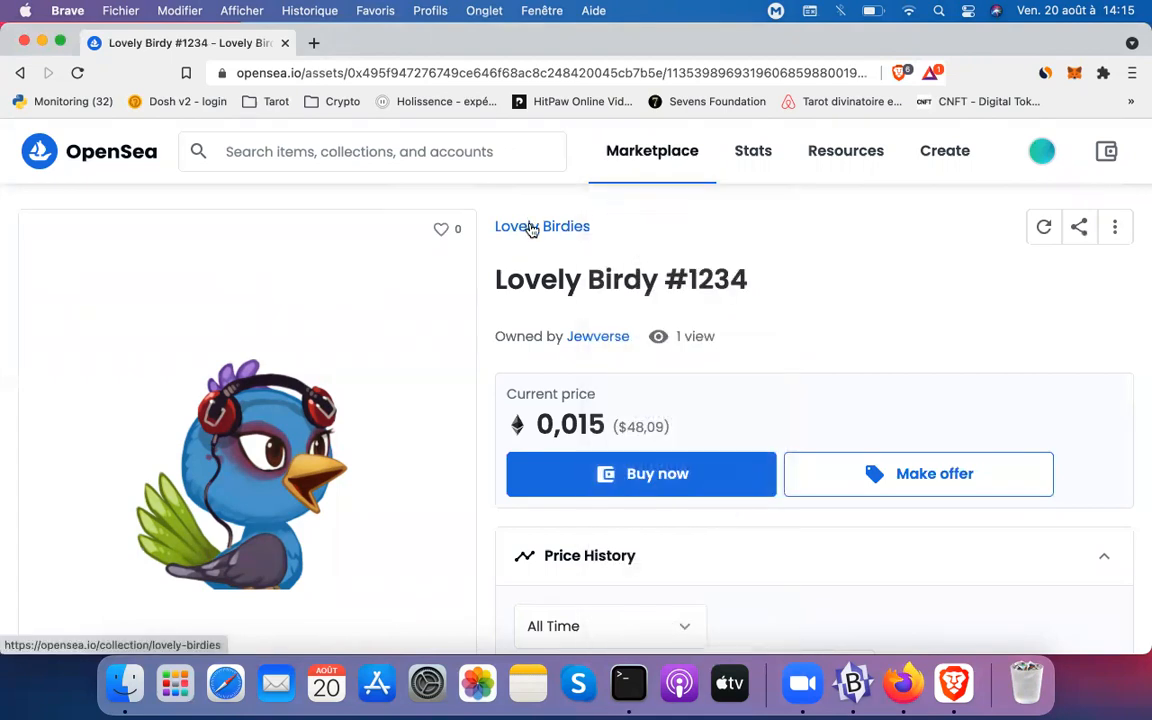
scroll(382, 378, "down", 5)
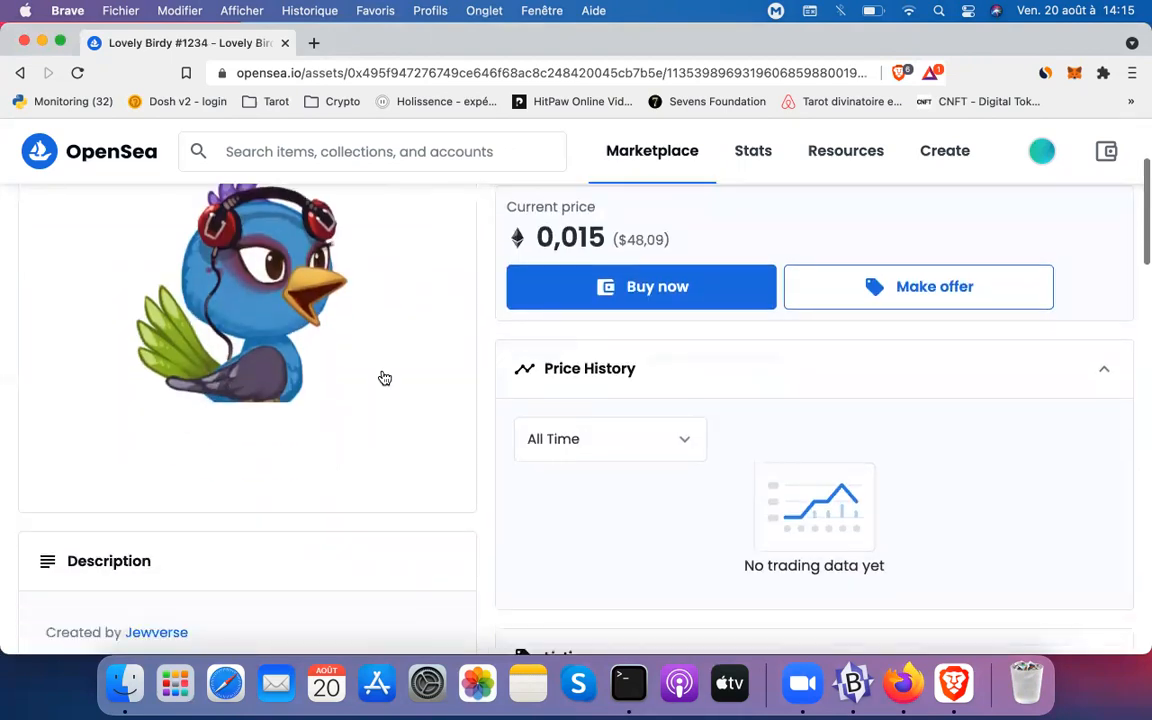
scroll(384, 378, "down", 1)
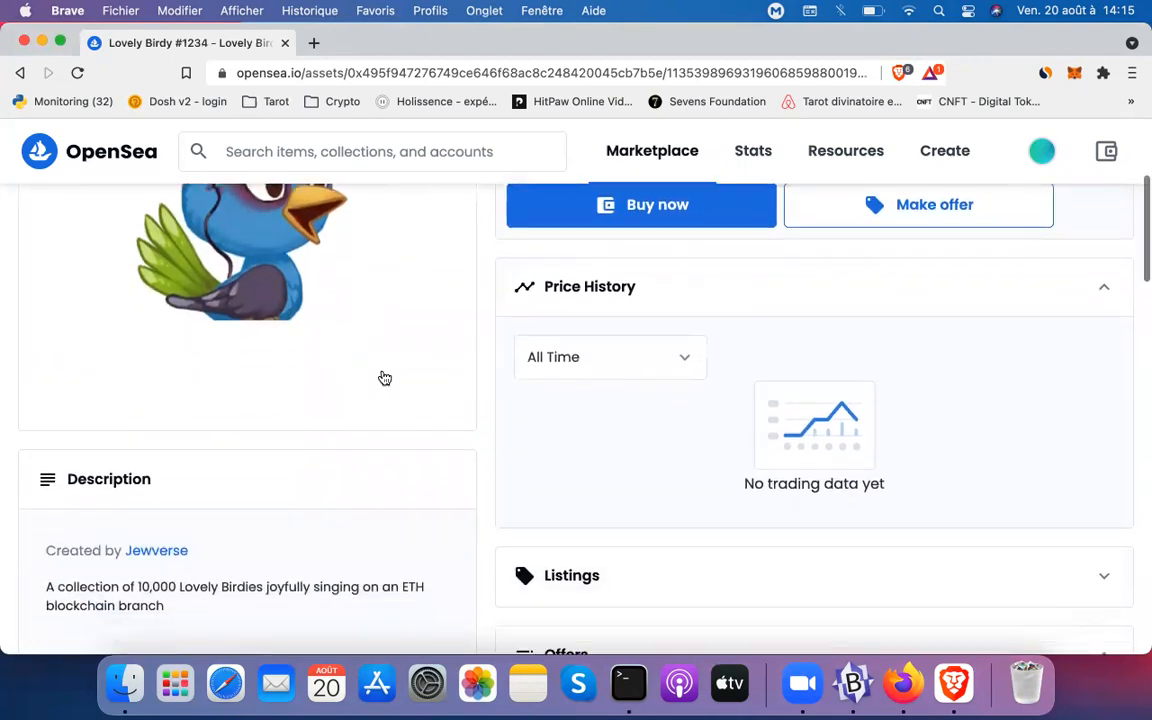
scroll(384, 378, "up", 4)
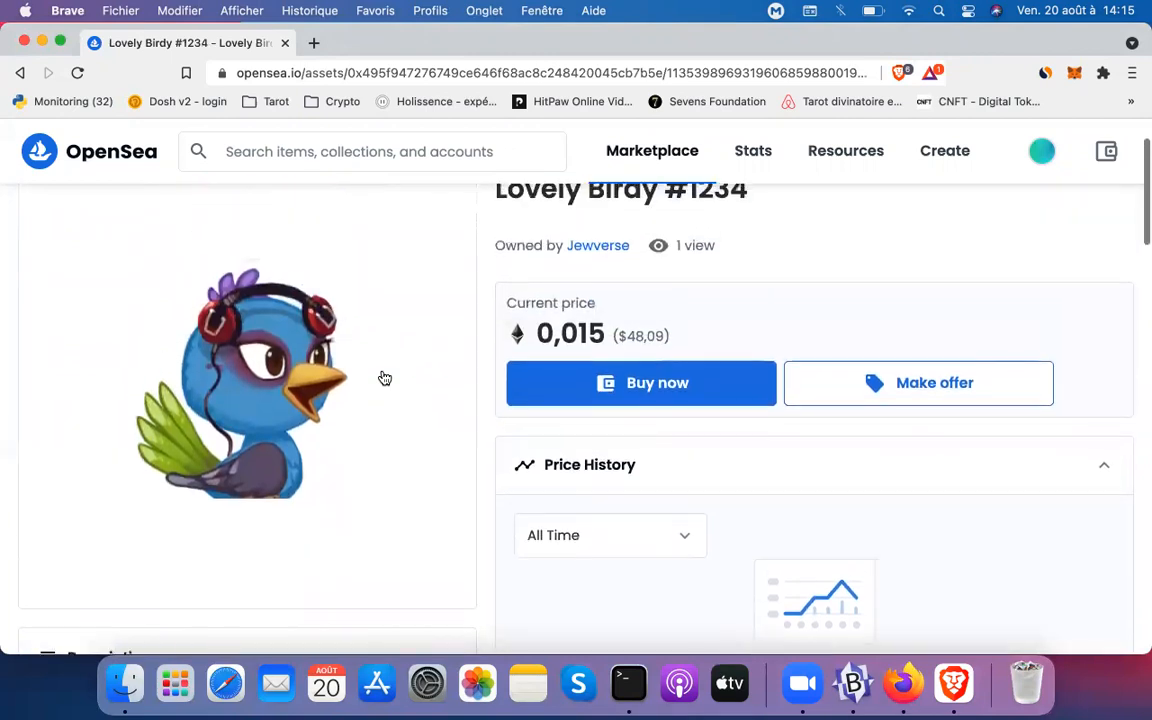
left_click(44, 158)
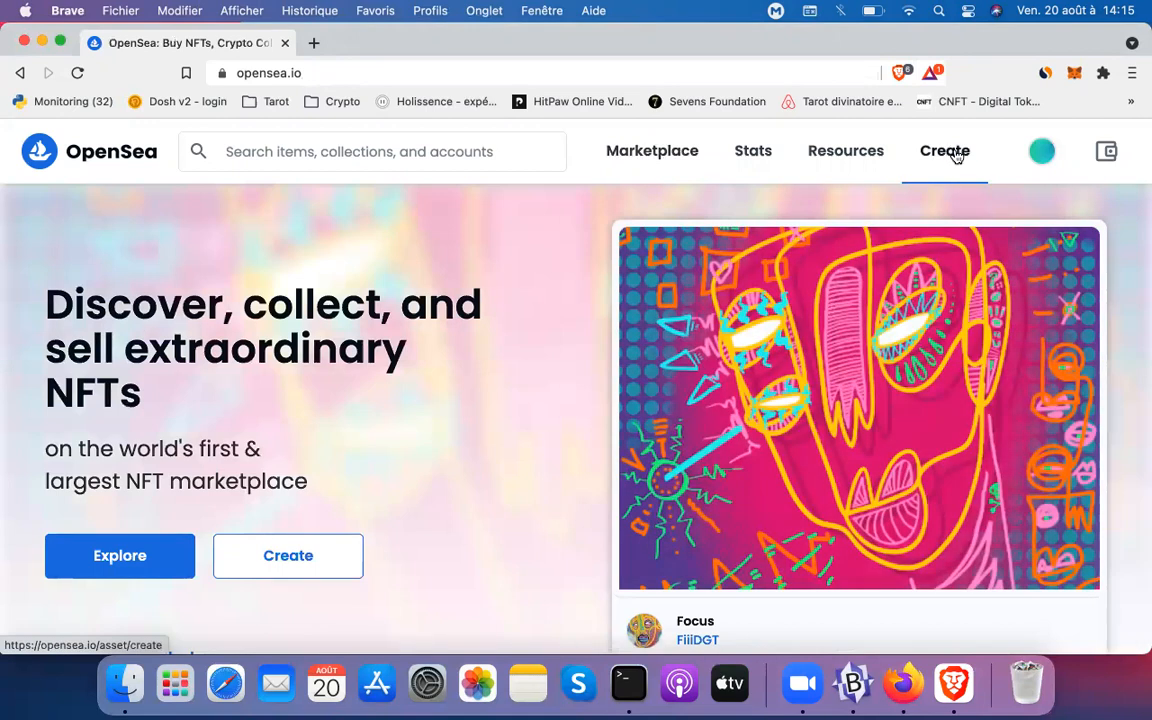
Start a new collection from My Collections and upload 100 MILLIONS.jpeg as its logo
mouse_move(1040, 154)
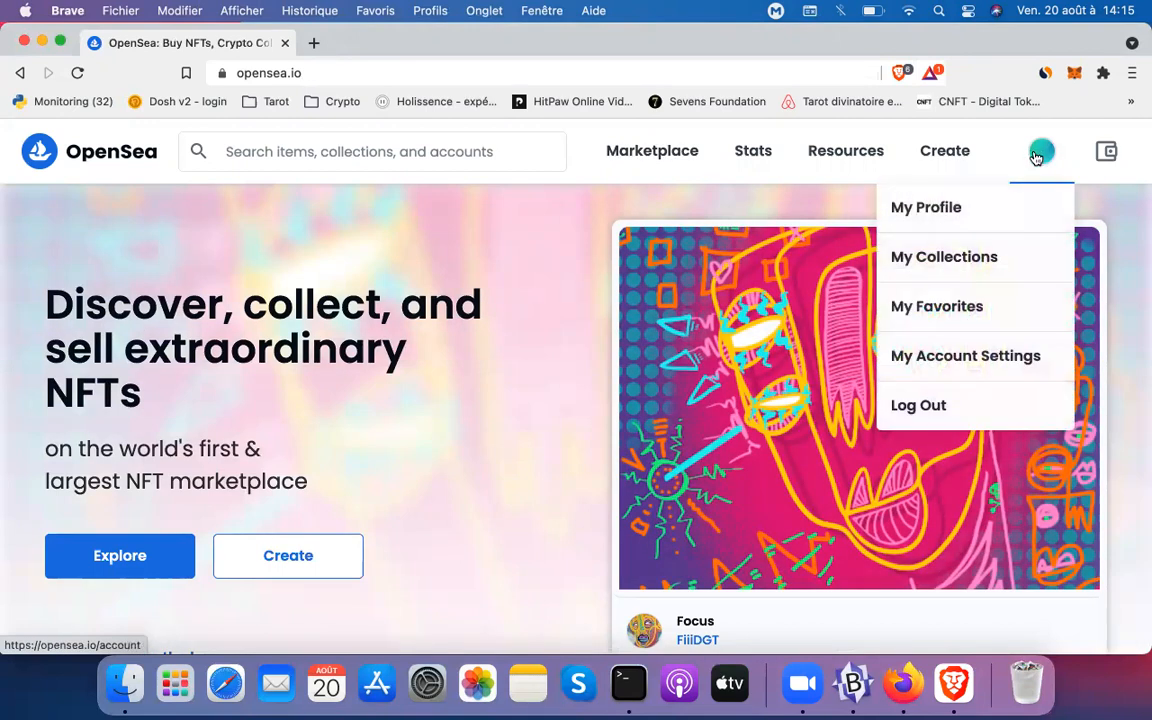
left_click(967, 268)
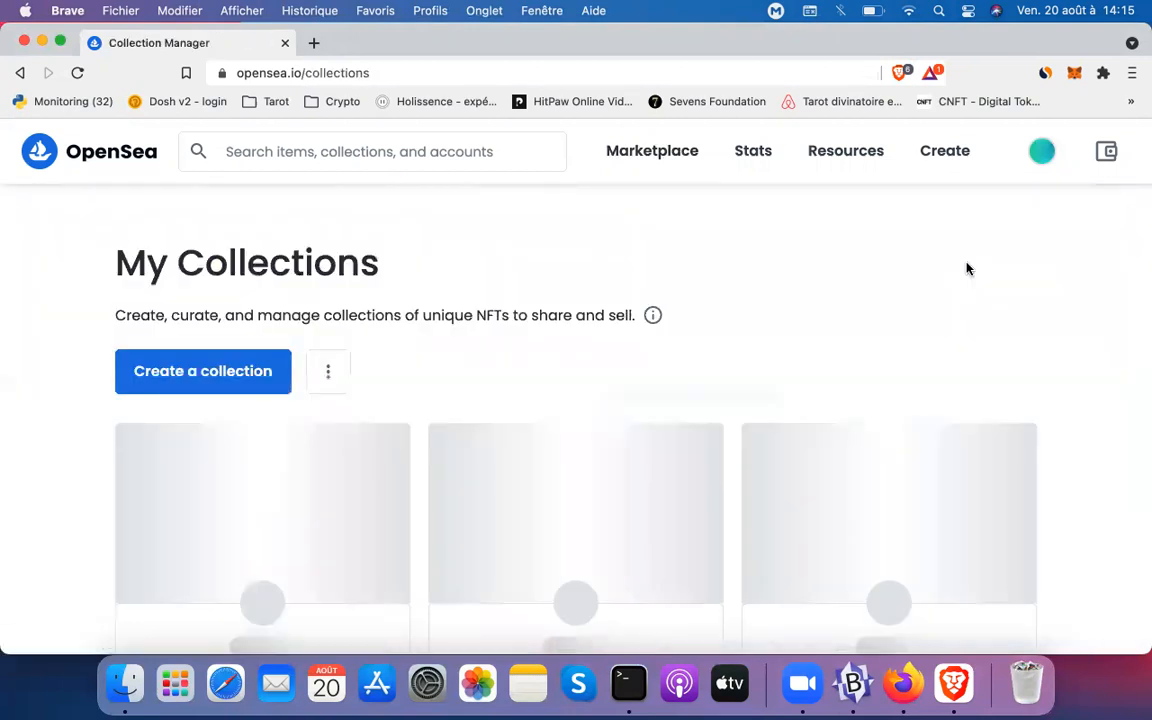
left_click(231, 370)
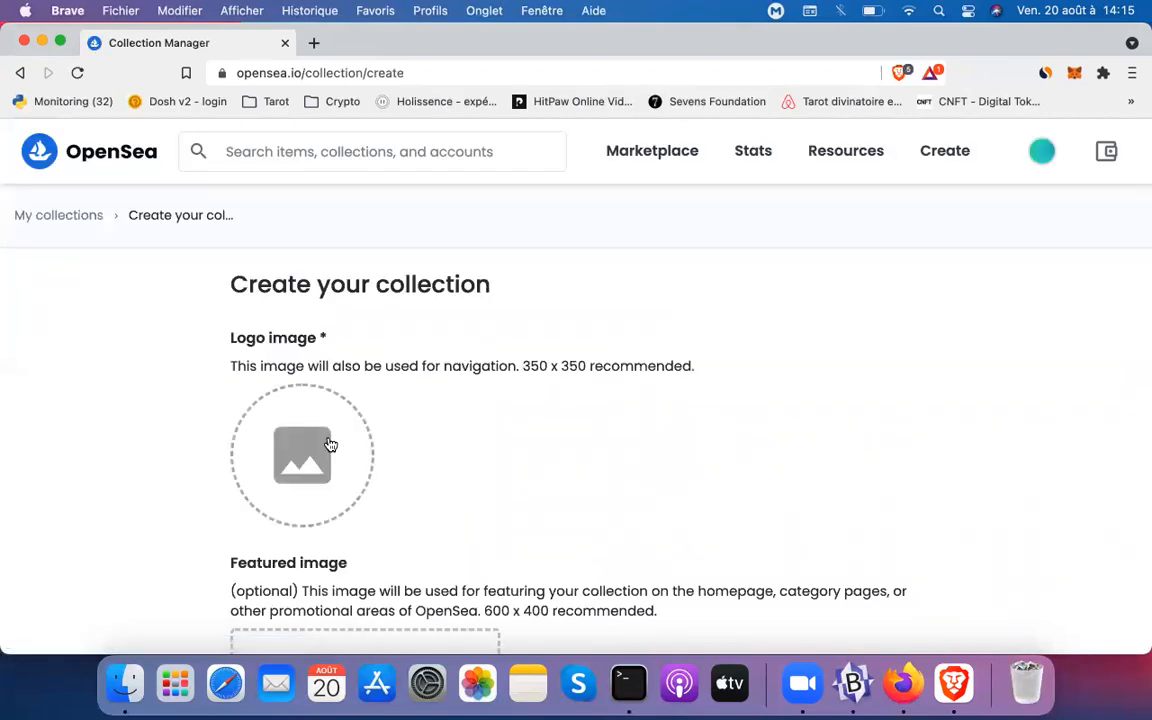
left_click(330, 444)
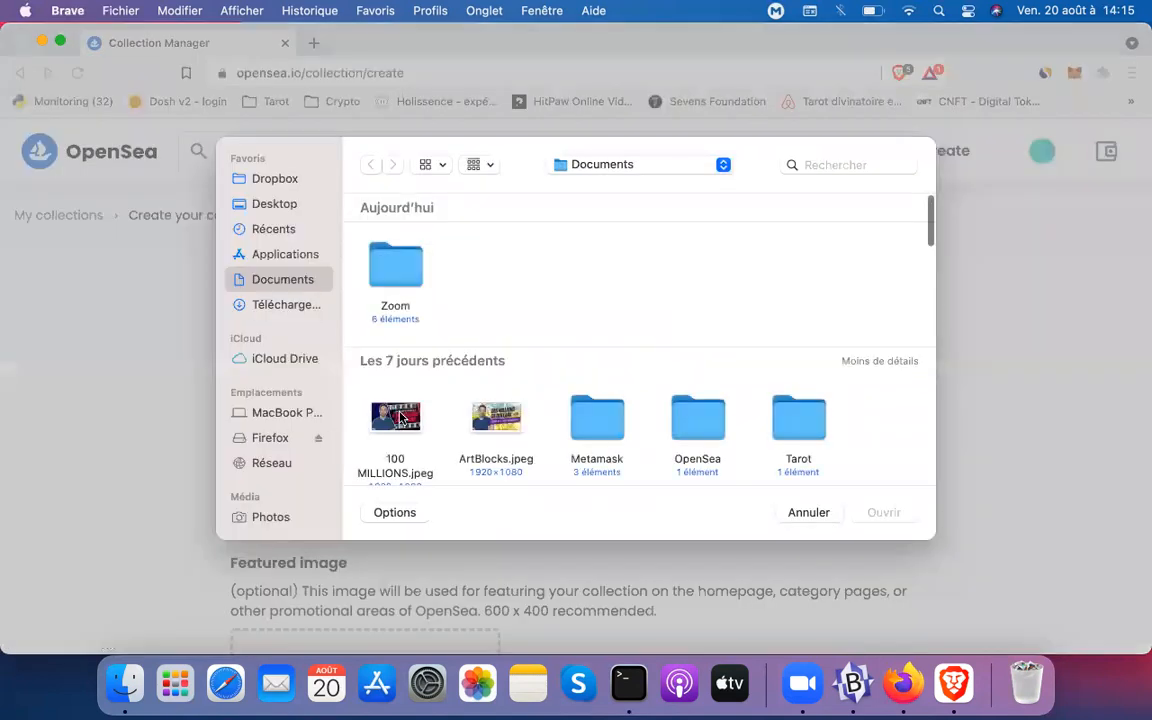
left_click(396, 418)
double_click(396, 418)
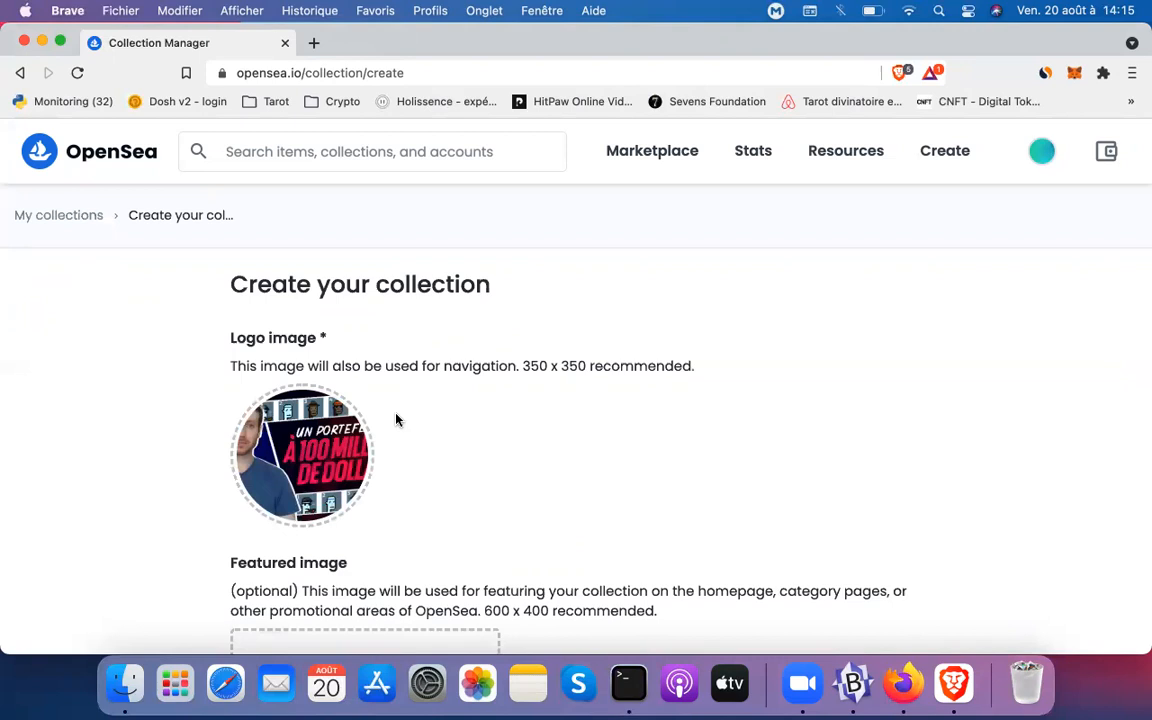
Upload 100 MILLIONS.jpeg as the collection's featured image
scroll(396, 418, "down", 2)
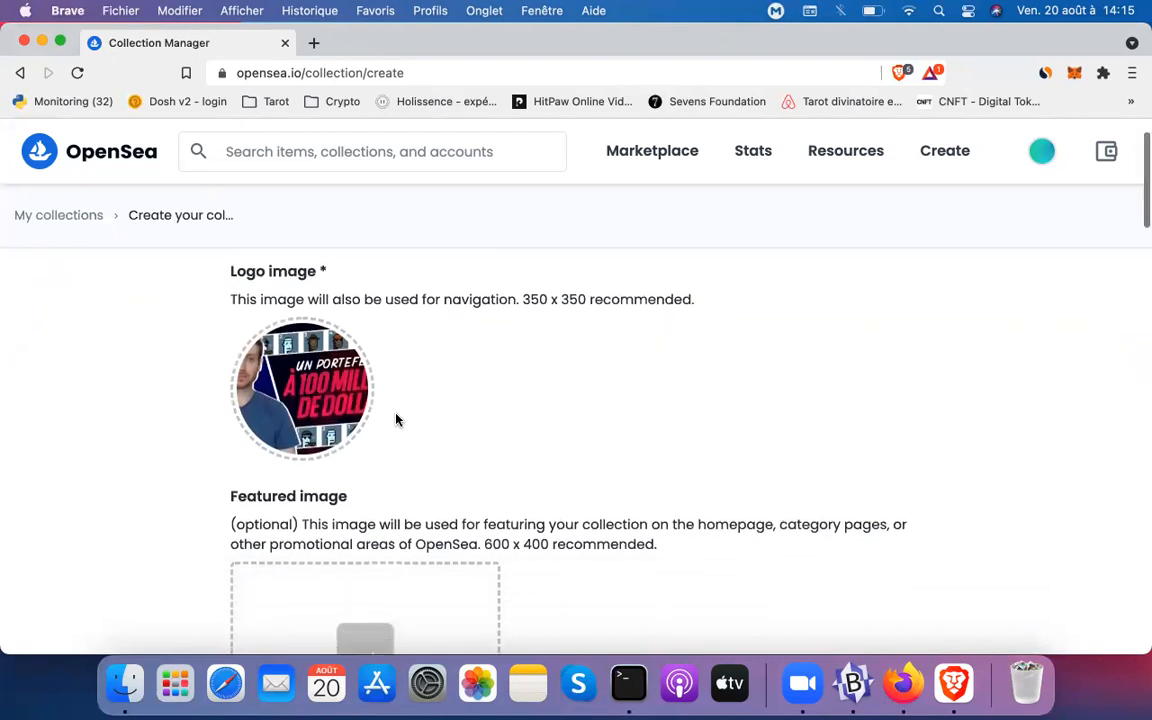
scroll(396, 418, "down", 3)
scroll(396, 418, "down", 1)
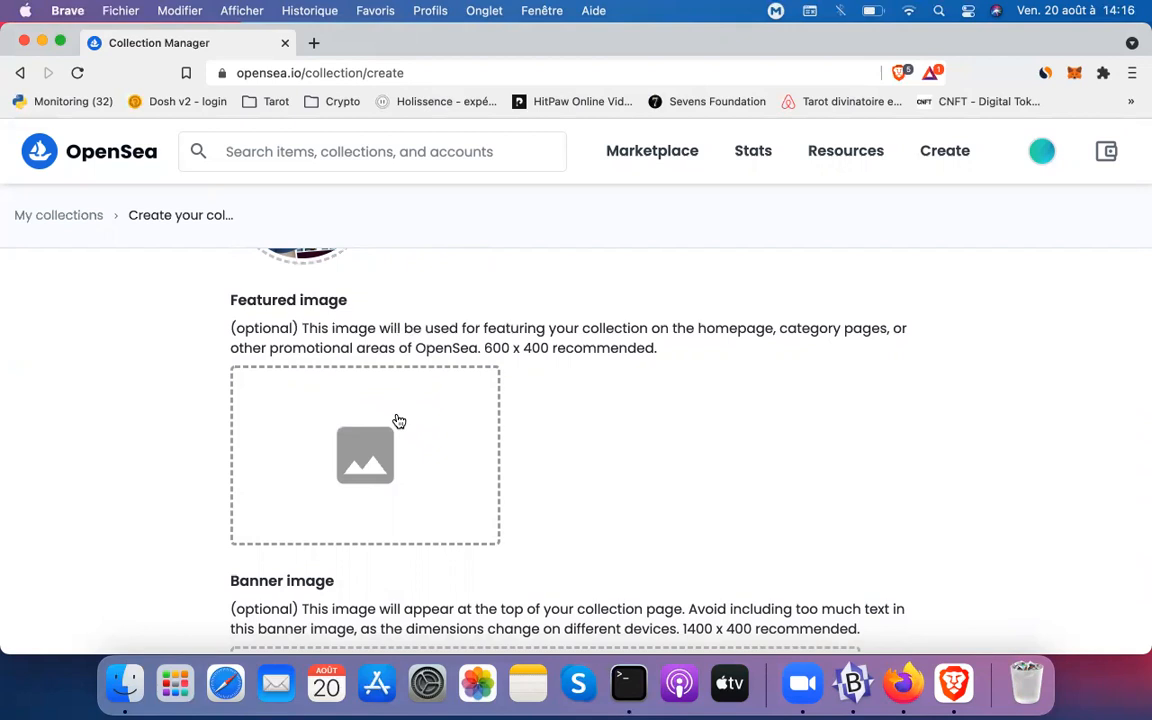
left_click(398, 421)
left_click(392, 419)
double_click(392, 419)
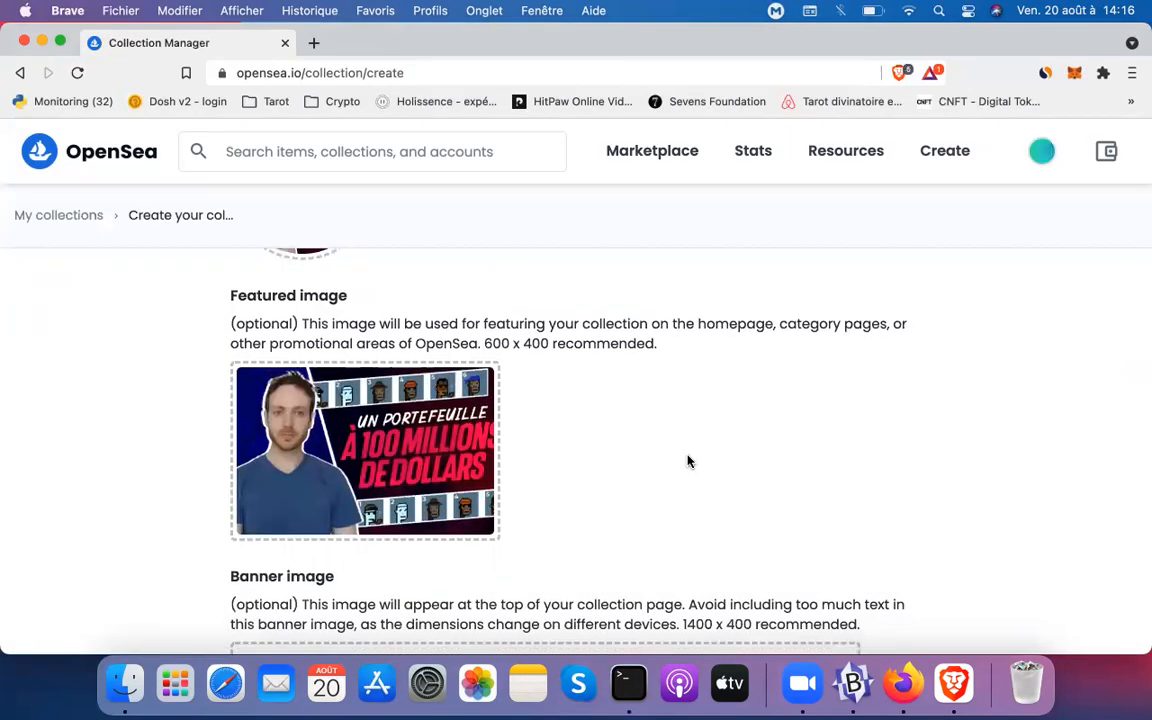
scroll(687, 463, "down", 3)
scroll(687, 463, "down", 3)
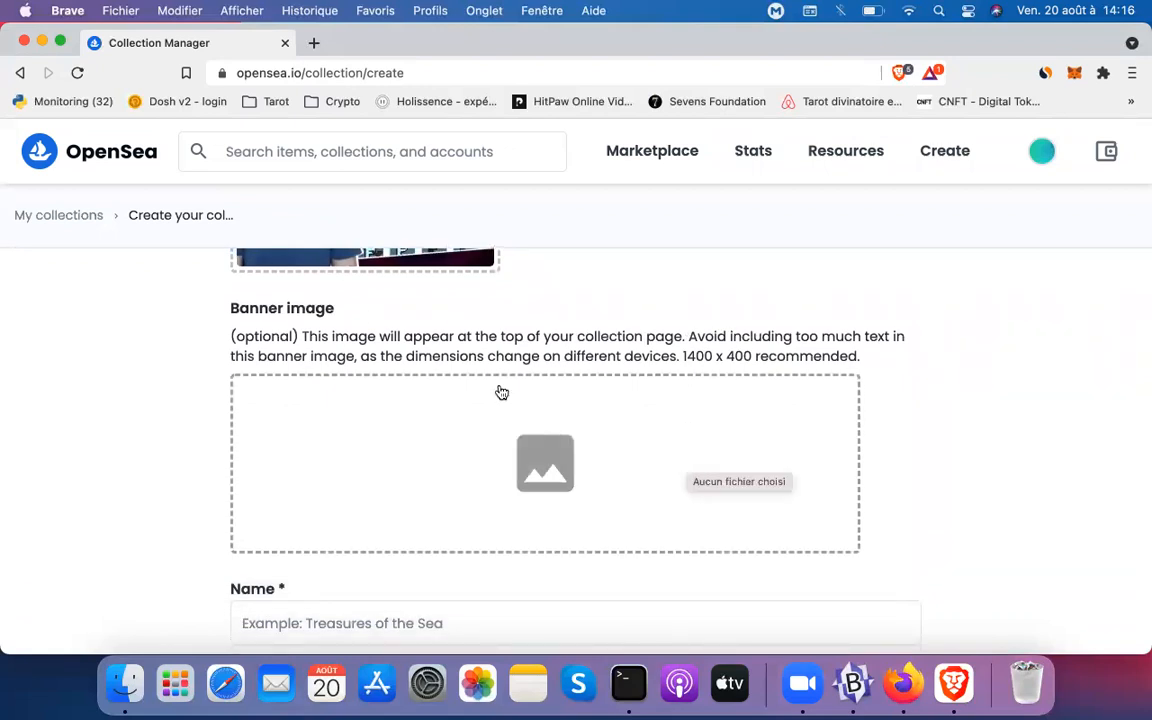
Open the Lovely Birdies collection page (3.3K items, 0.02 floor) in a new tab, then return to the form
left_click(92, 138, "super")
left_click(326, 44)
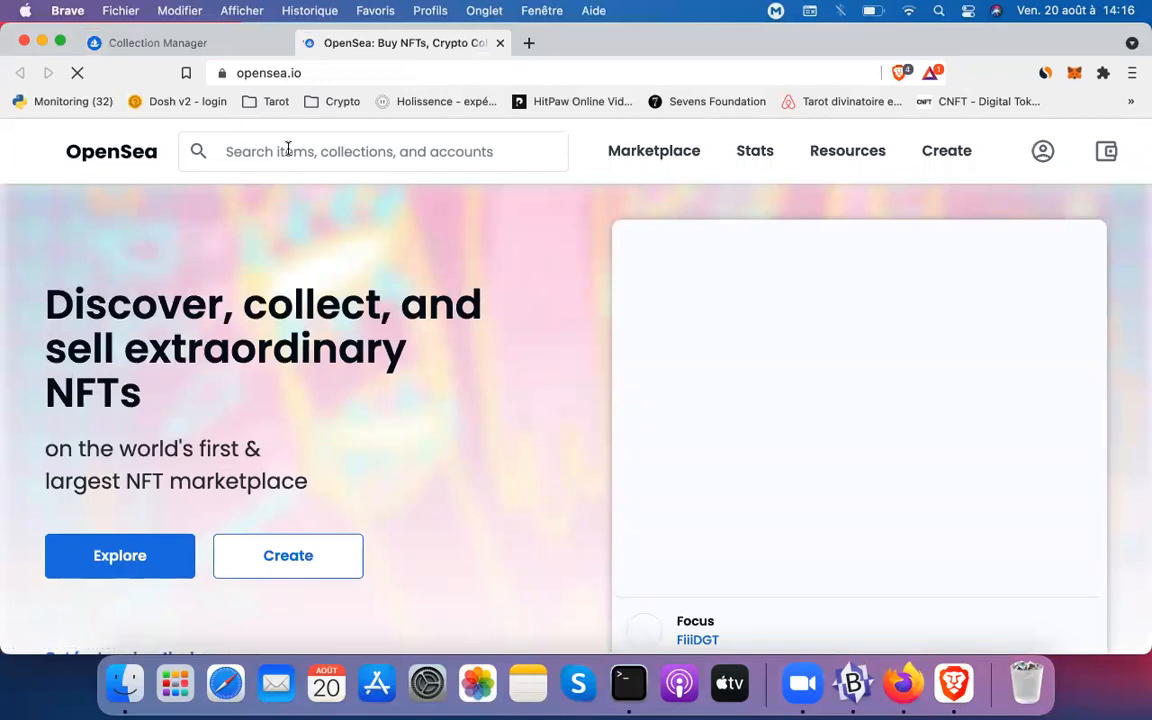
left_click(291, 152)
type("lo")
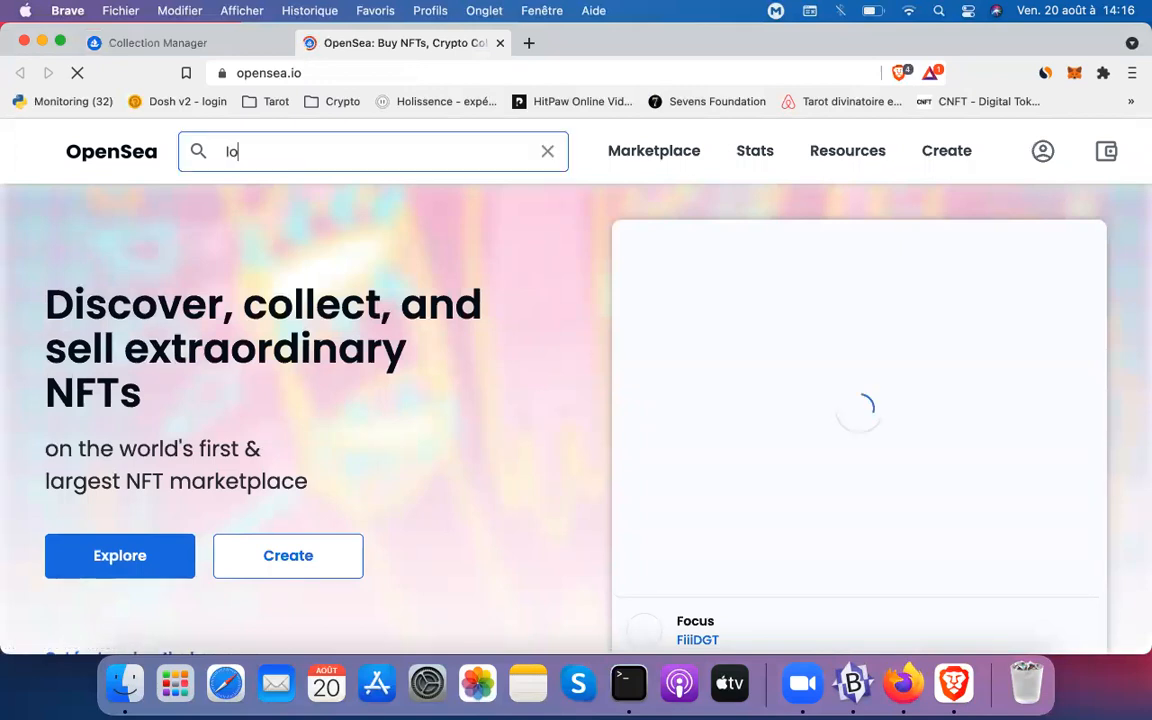
type("vely birdies")
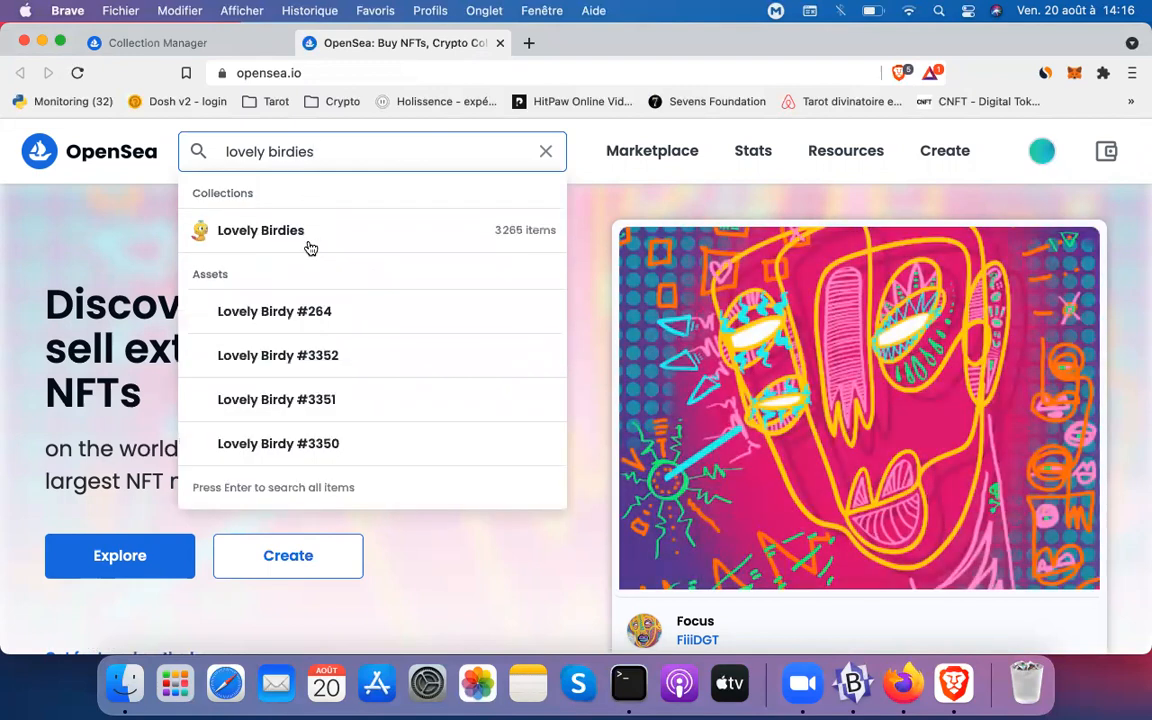
left_click(323, 237)
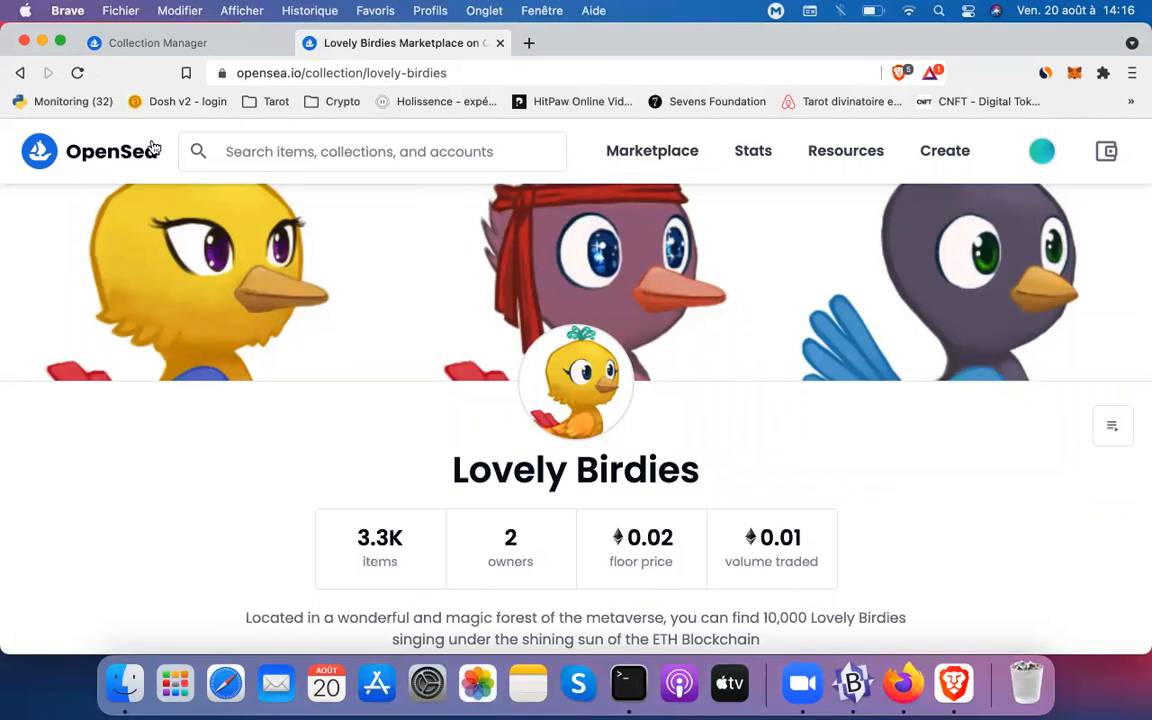
left_click(135, 43)
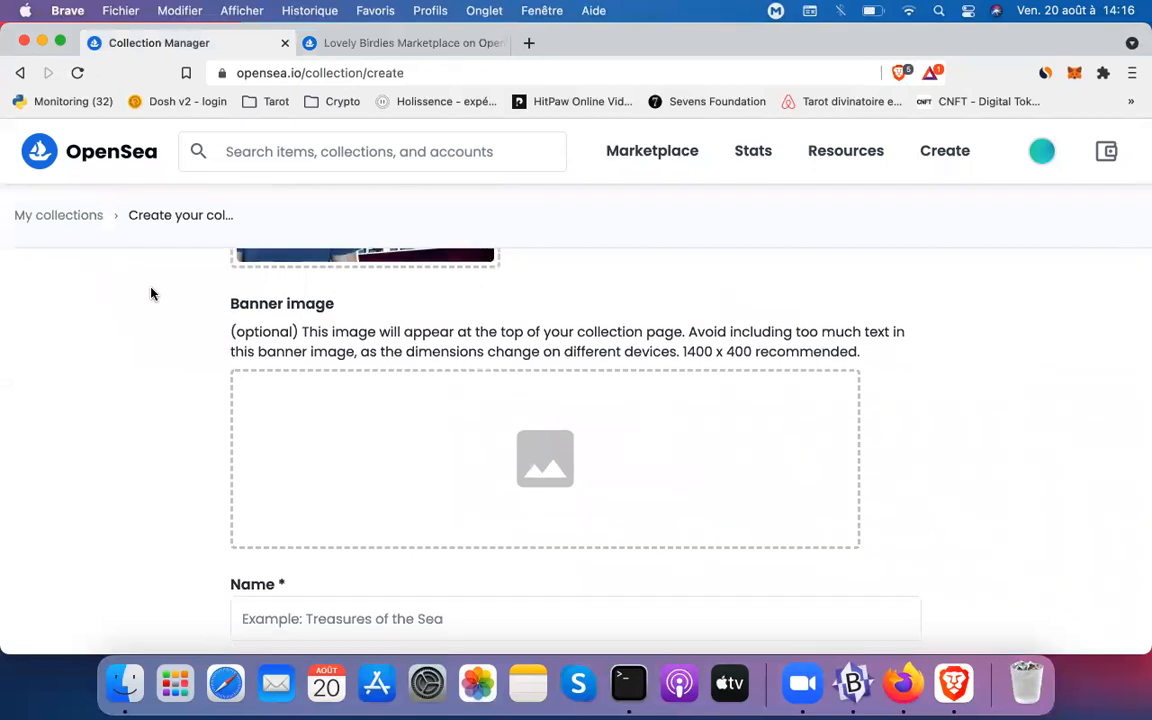
Name the collection 'Mes Miniatures Youtube'
scroll(170, 320, "down", 2)
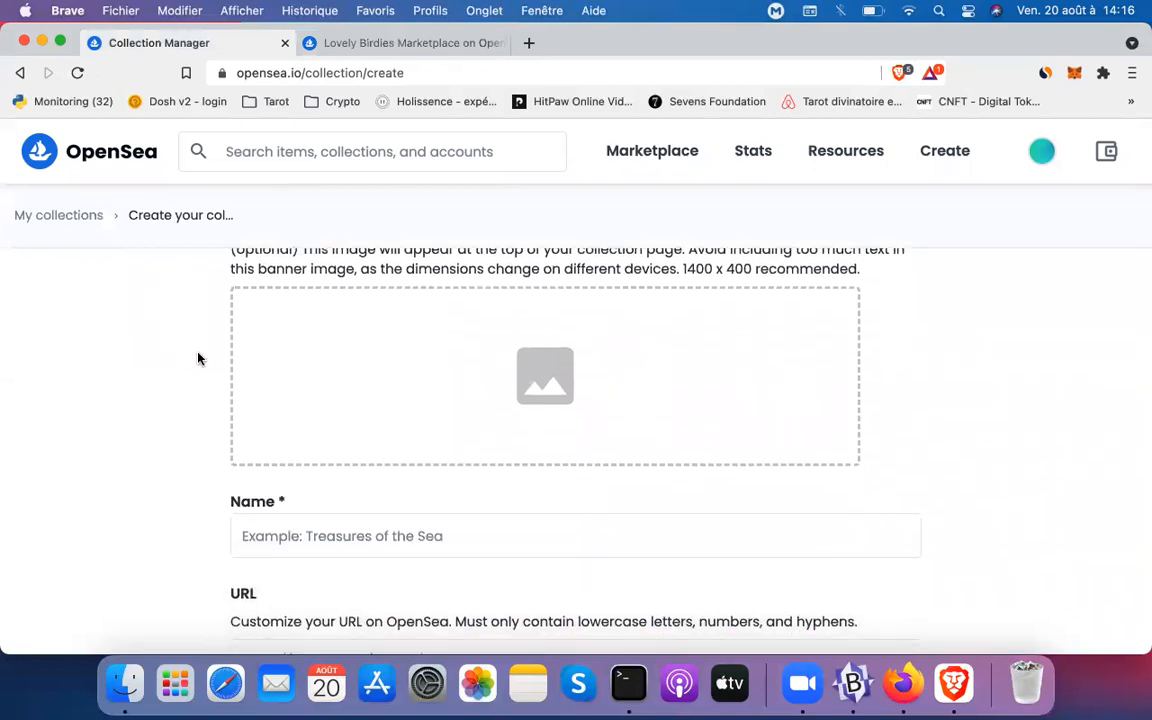
scroll(345, 442, "down", 2)
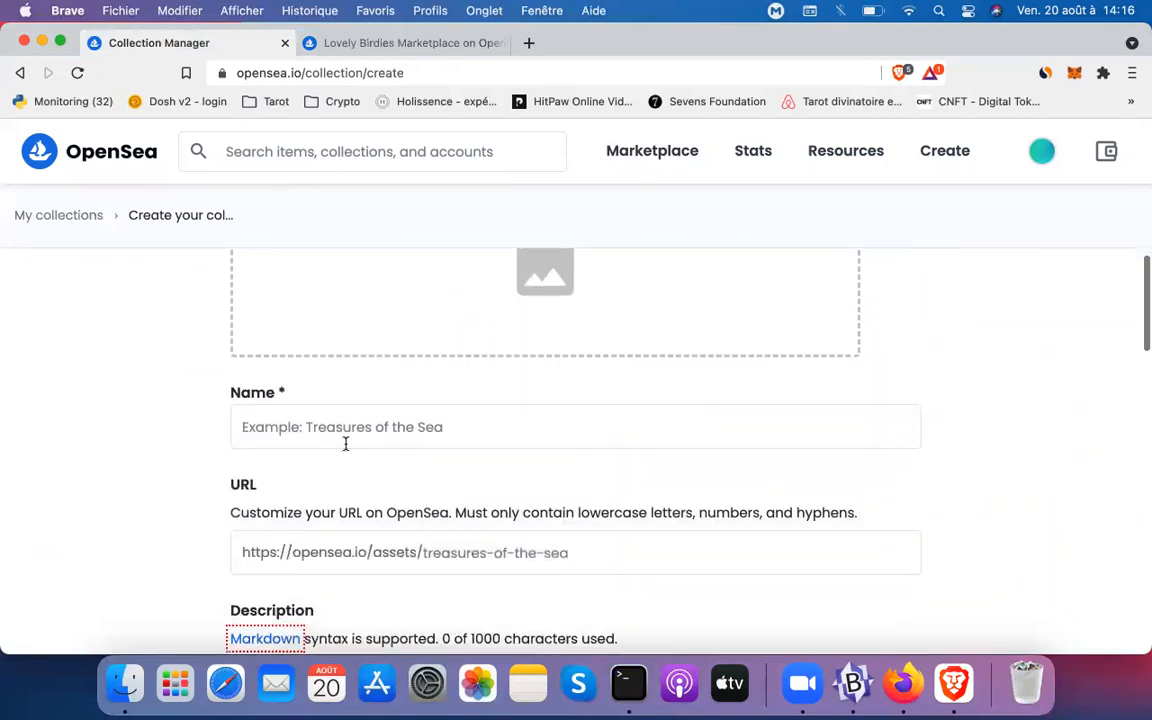
left_click(362, 437)
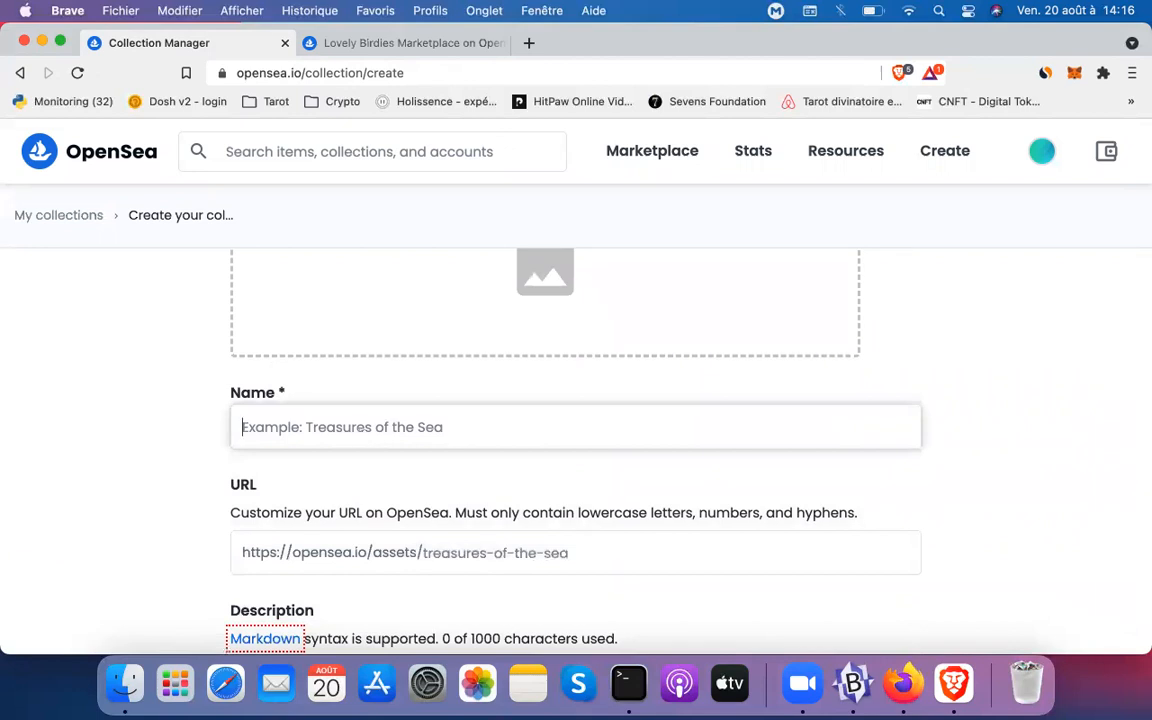
type("Mes Minia")
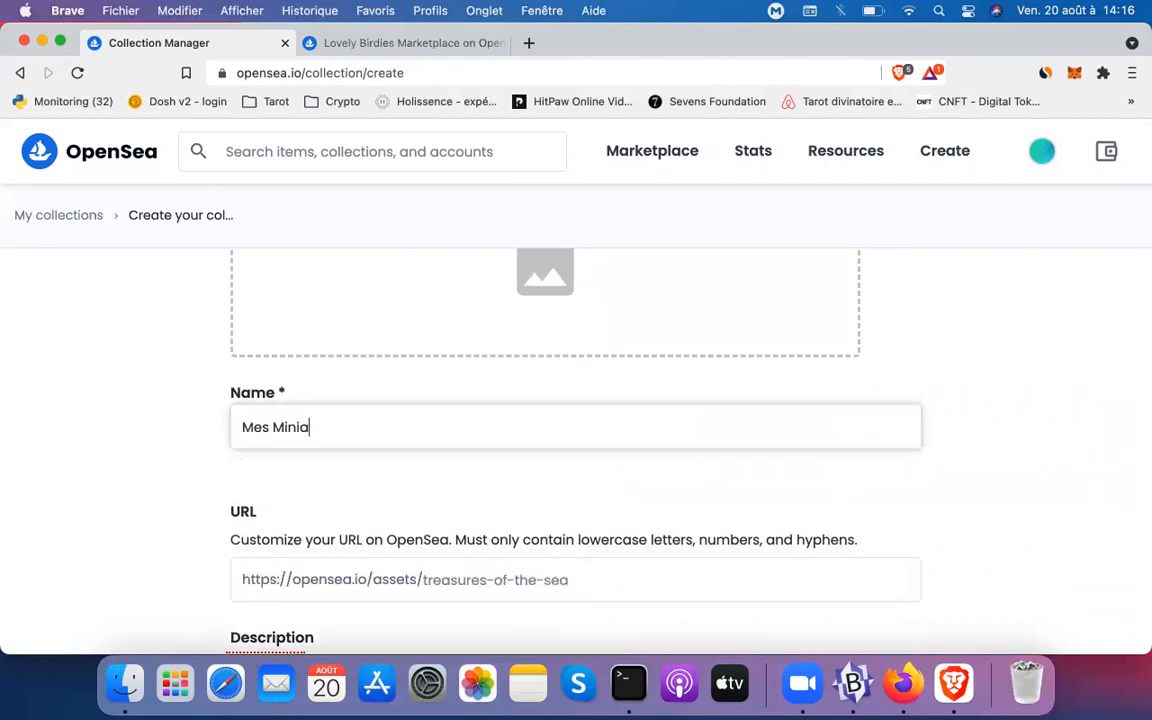
type("tures Youtube")
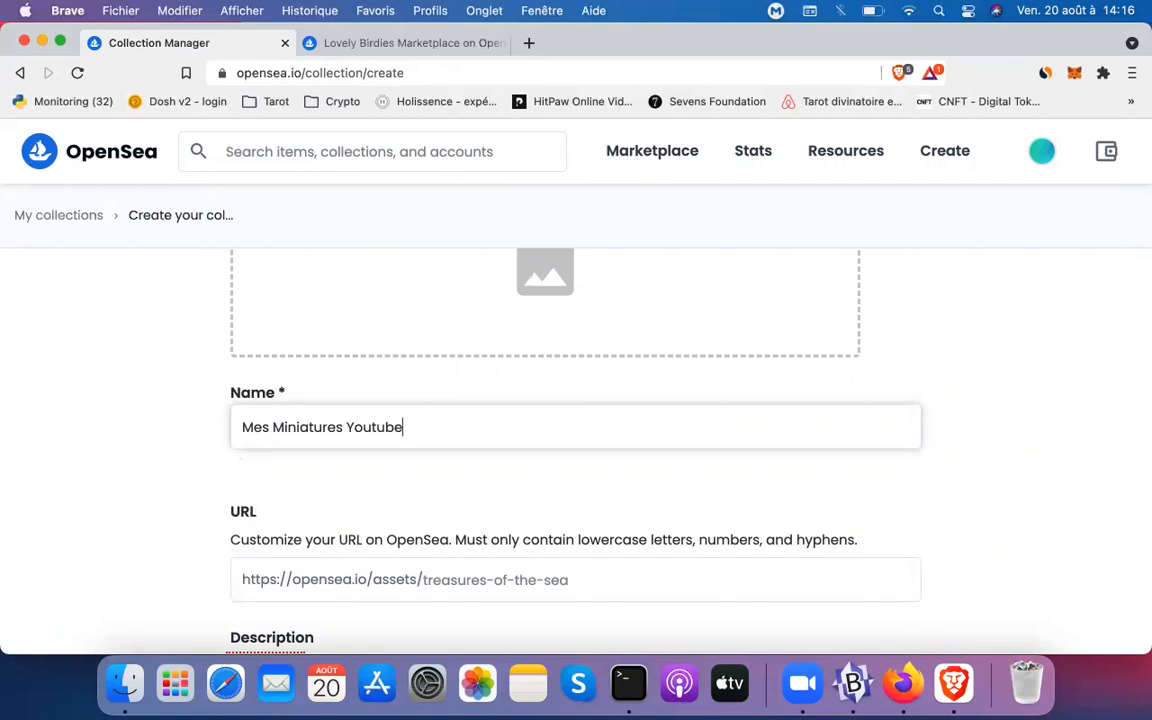
scroll(407, 538, "down", 4)
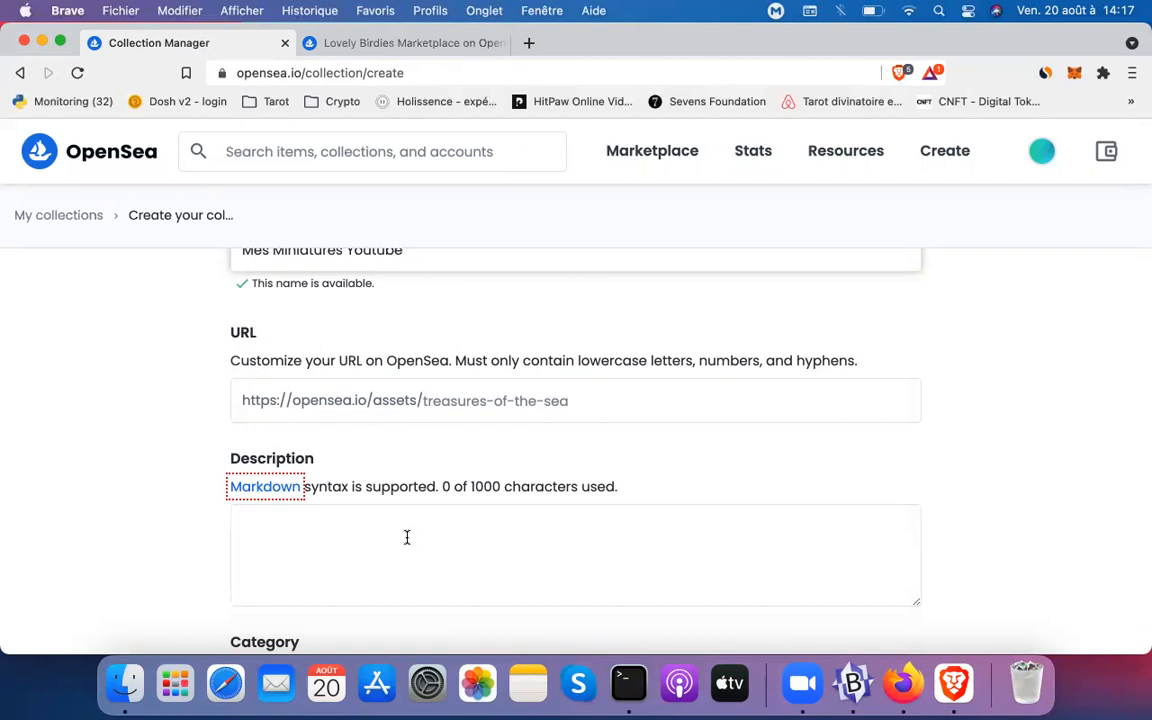
left_click(471, 393)
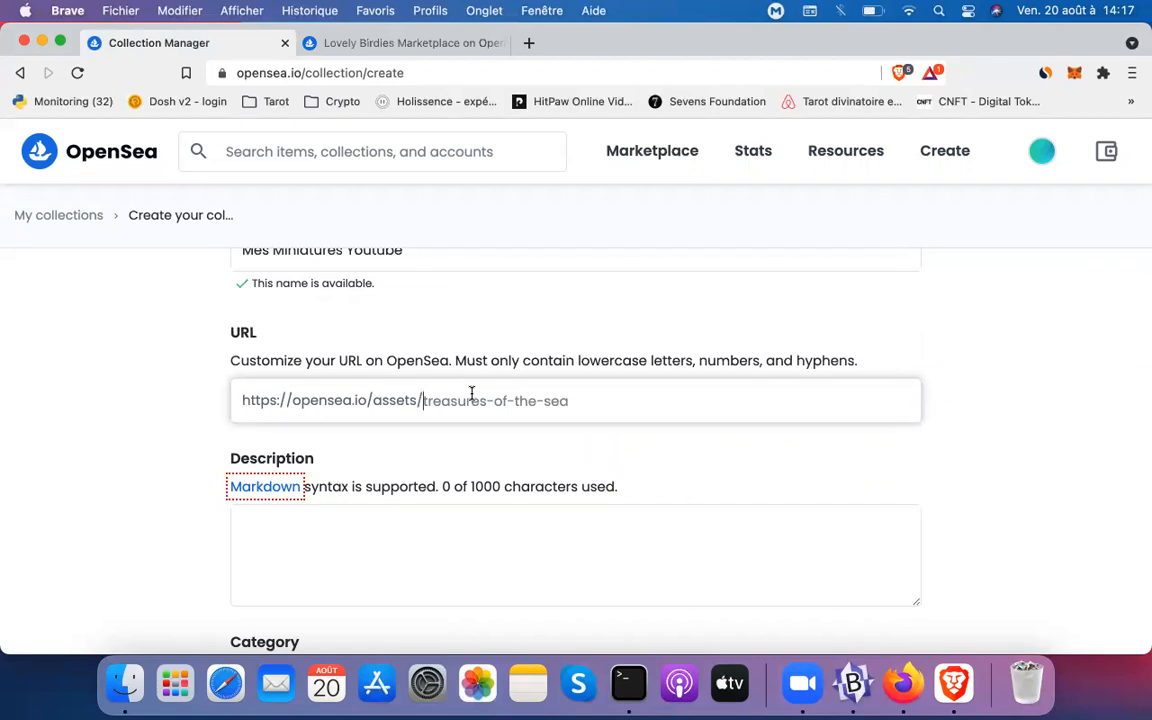
Enter the description 'La premiere collection de miniatures Youtube'
left_click(446, 562)
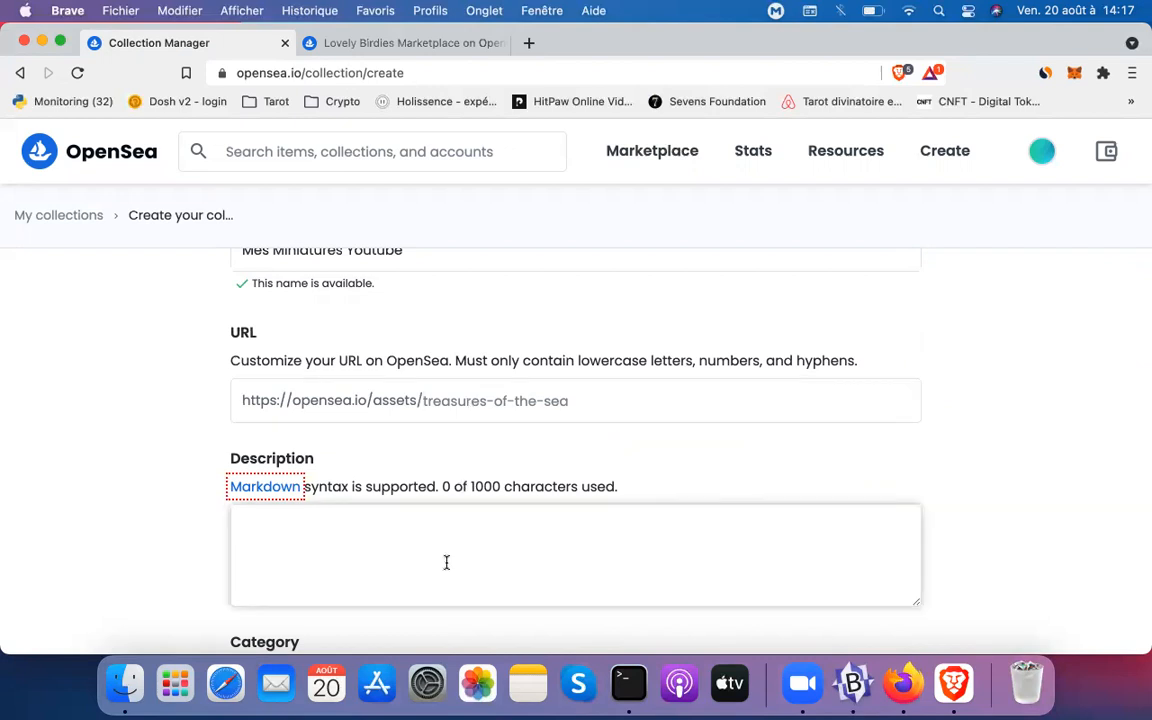
type("C")
key("BackSpace")
type("La ")
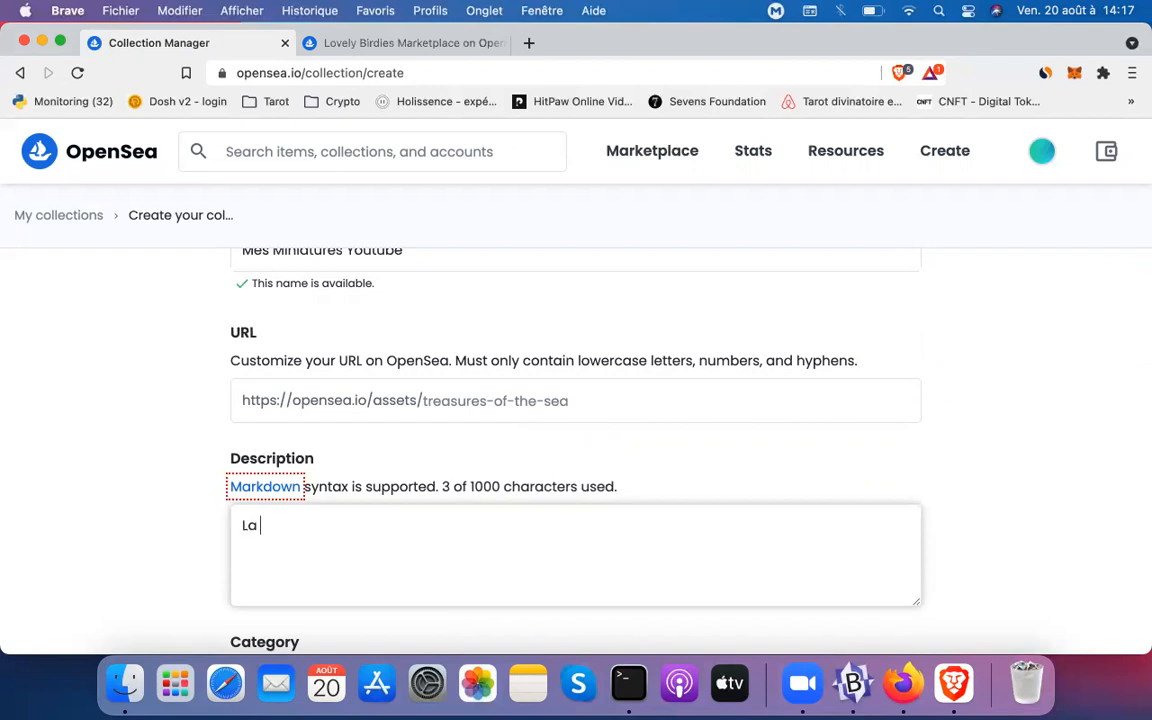
type("premiere co")
key("BackSpace")
key("BackSpace")
key("BackSpace")
type("e collection")
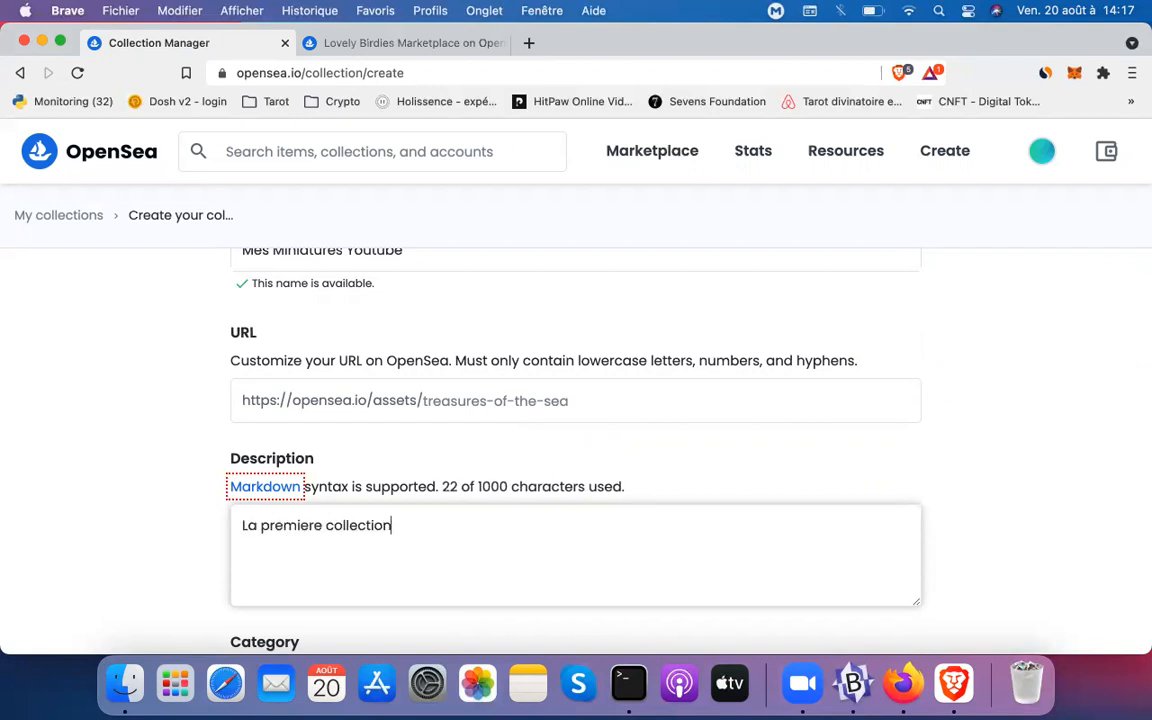
type(" de miniature")
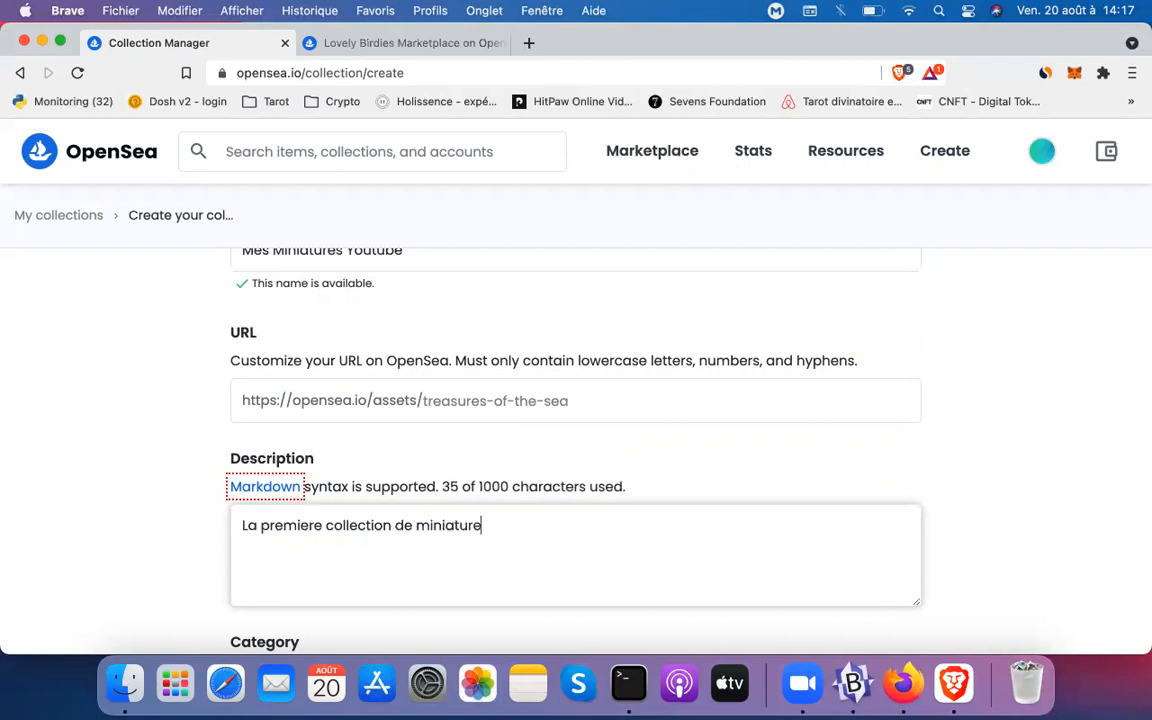
type("s Youtube")
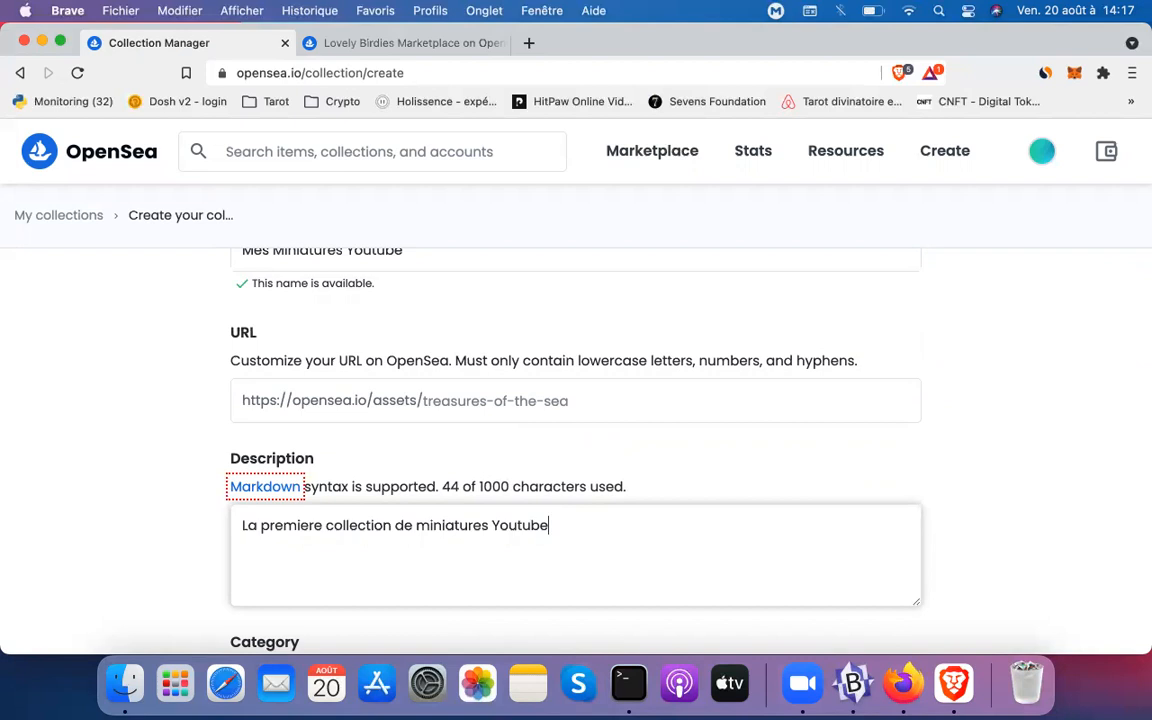
Bring up the list of collection categories
scroll(410, 627, "down", 4)
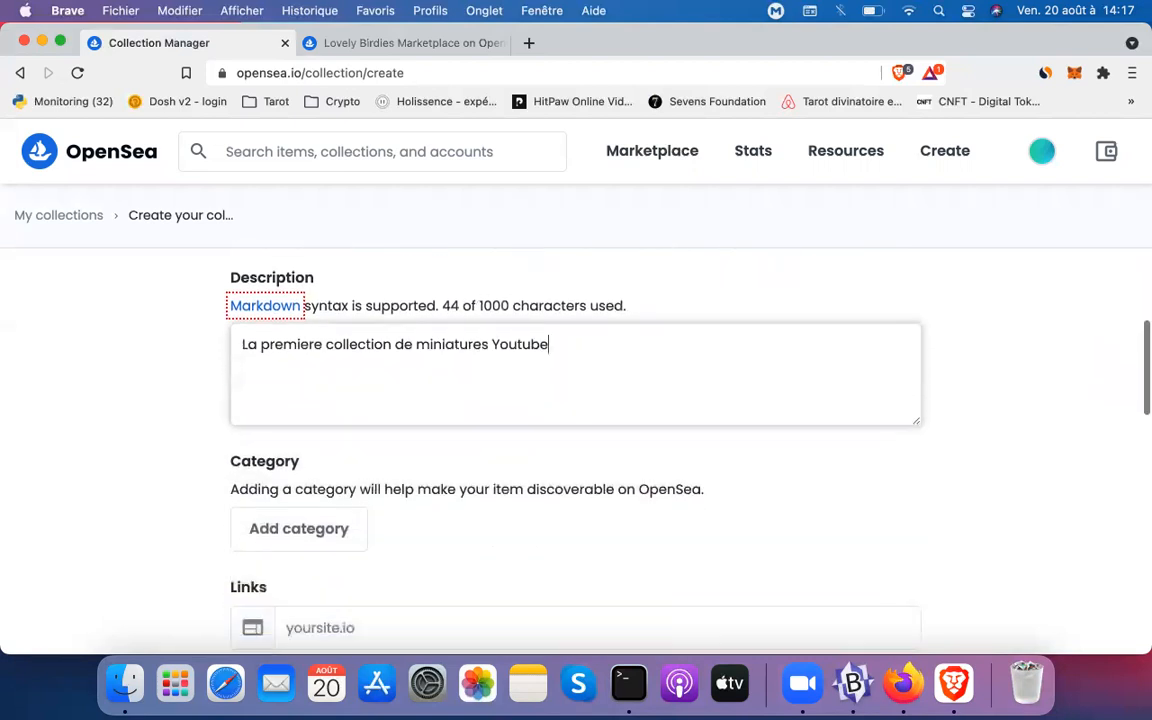
left_click(314, 537)
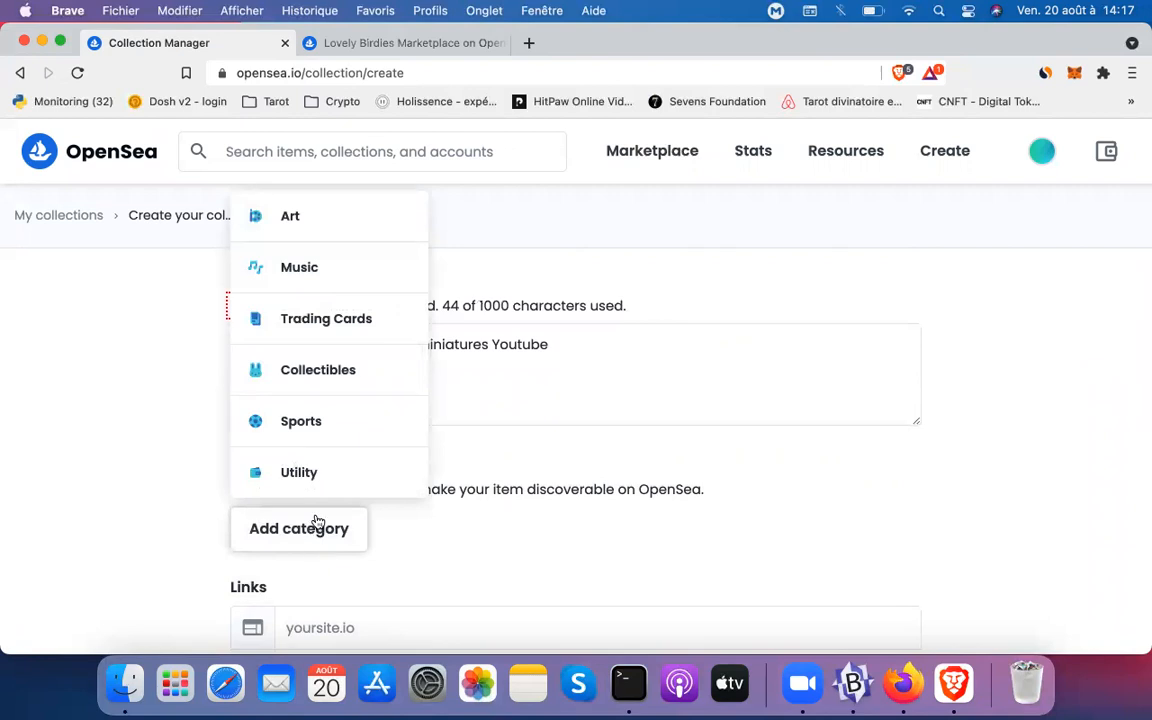
scroll(334, 449, "down", 1)
scroll(336, 447, "up", 2)
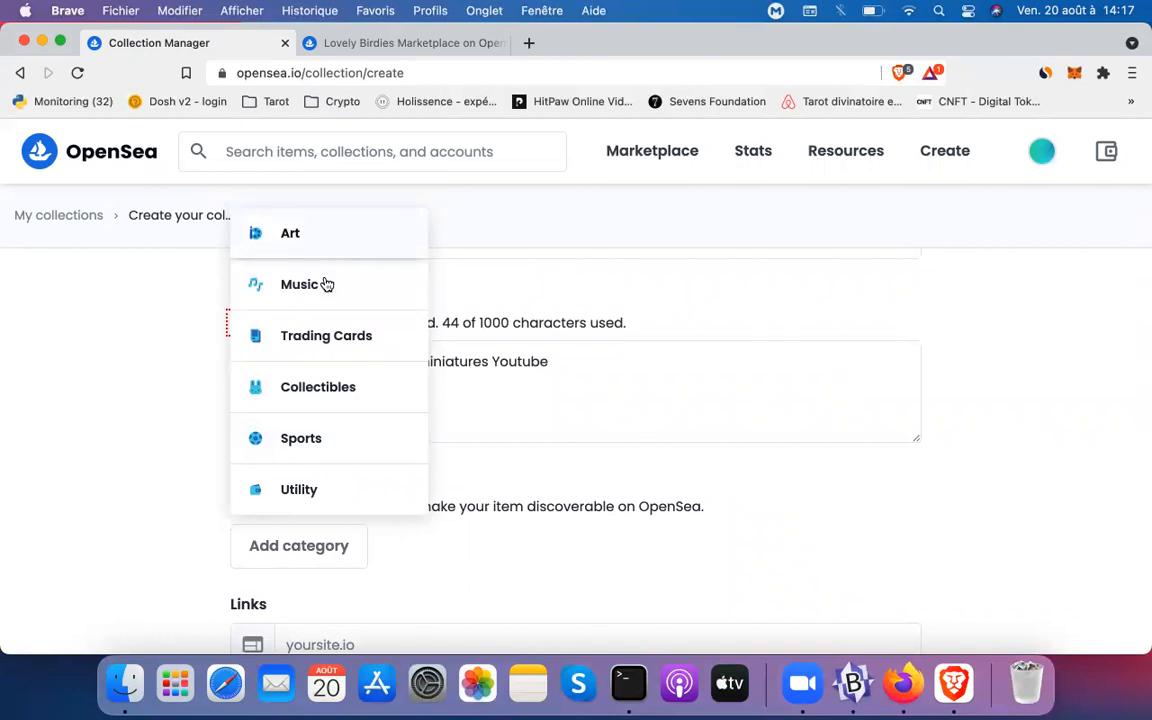
Pick Collectibles from the category list and confirm the description is still there
left_click(320, 390)
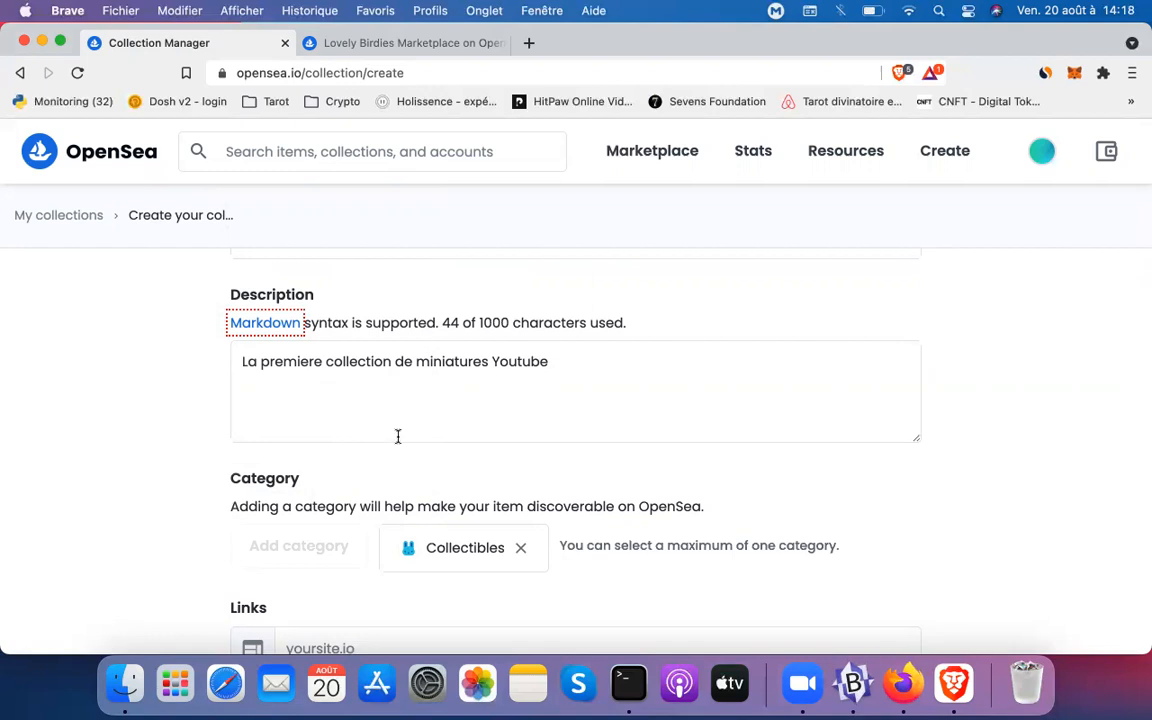
scroll(396, 436, "down", 6)
scroll(397, 442, "up", 1)
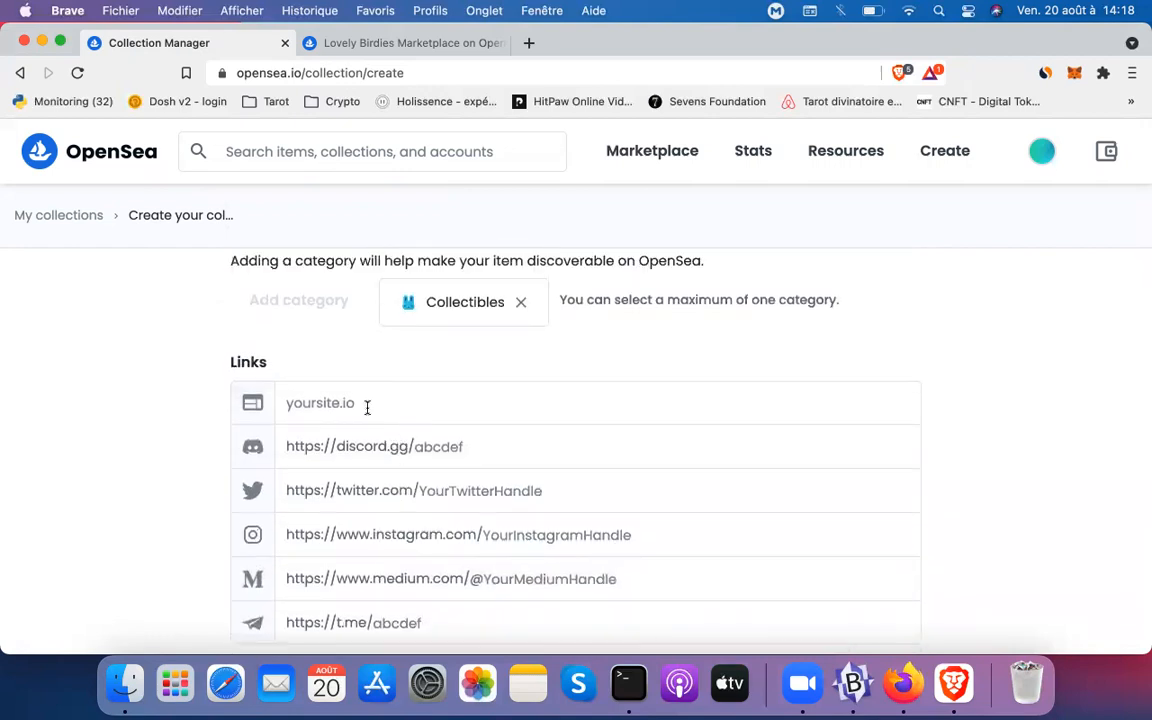
left_click(367, 407)
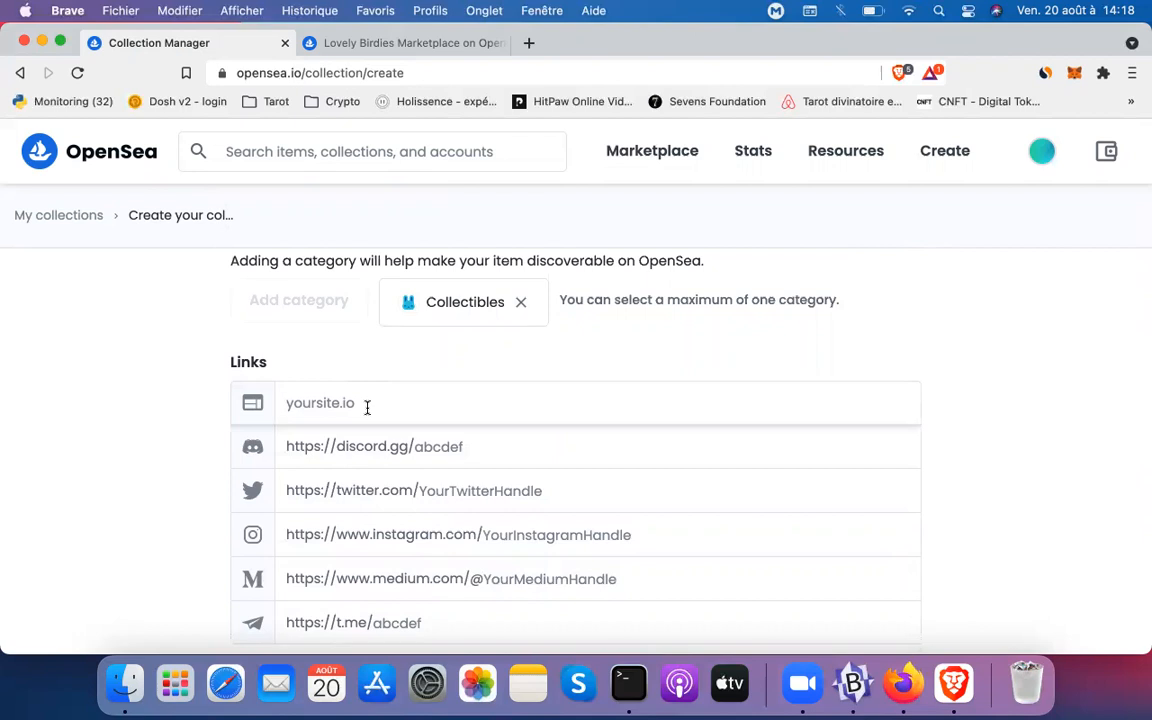
left_click(489, 443)
left_click(535, 495)
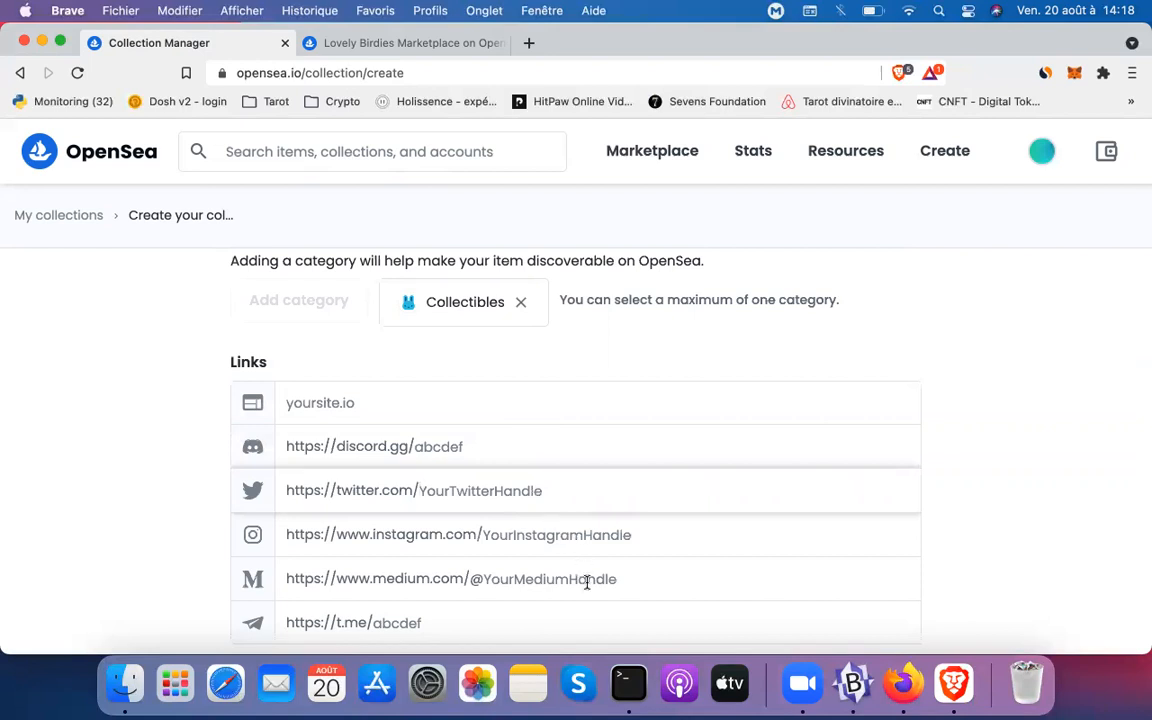
scroll(588, 589, "down", 2)
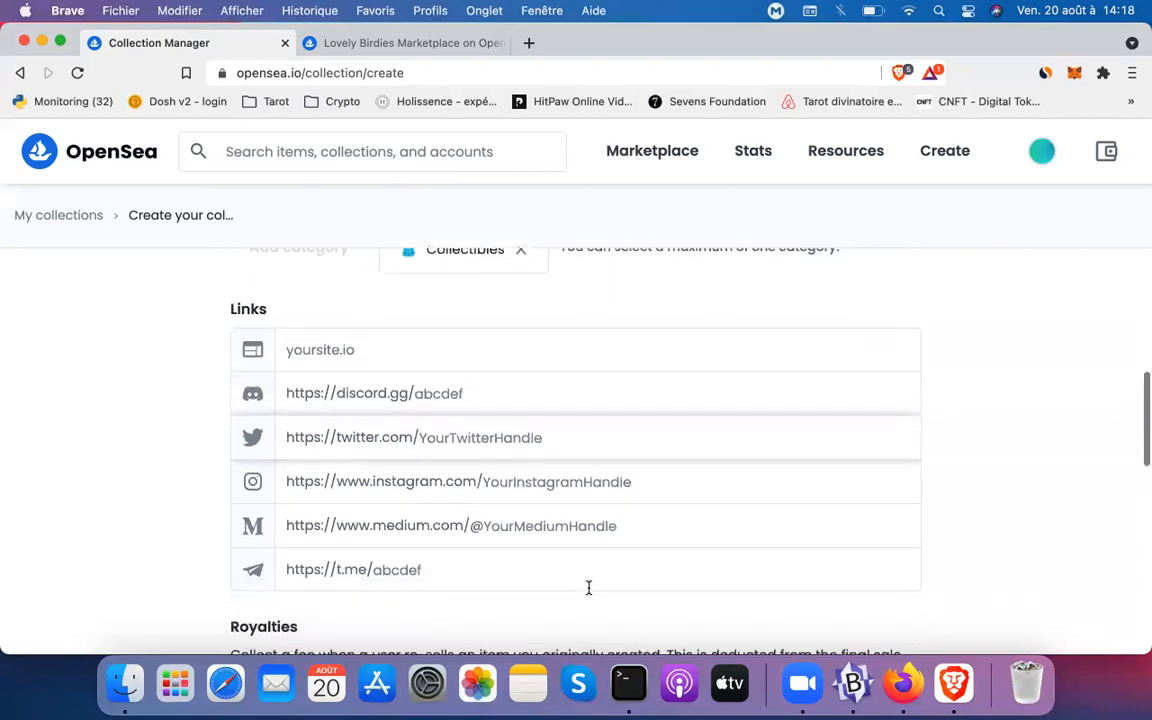
scroll(588, 588, "down", 5)
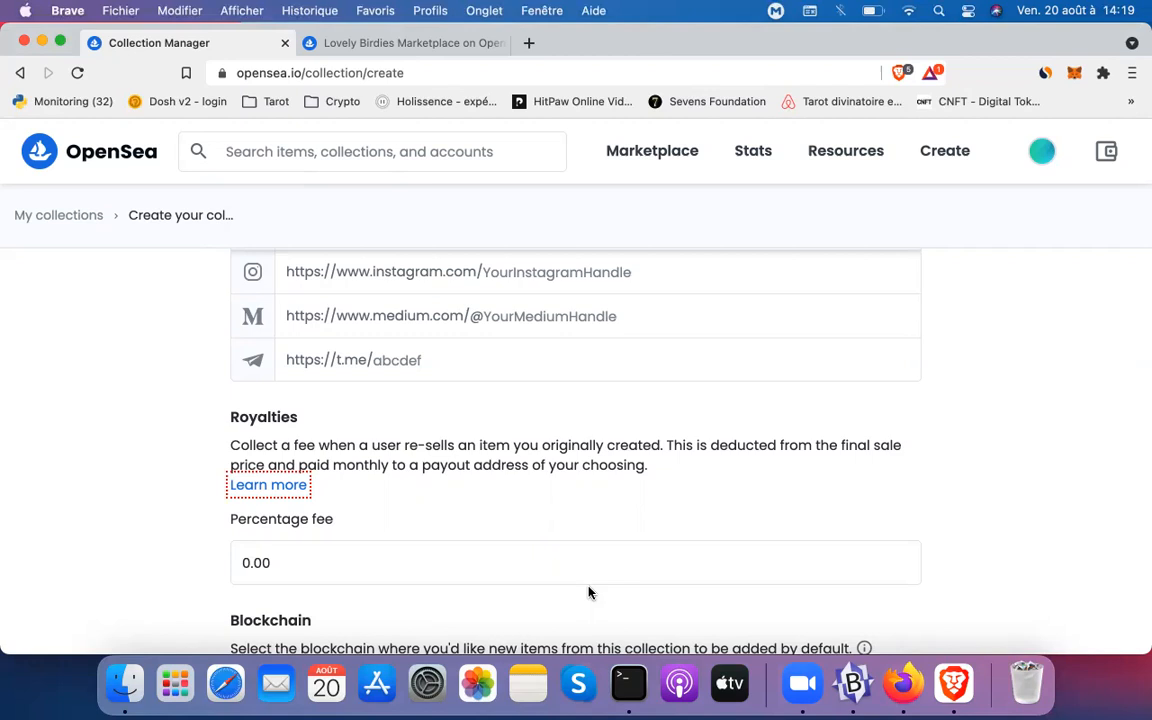
Set the royalty percentage fee to 10 after 15 is rejected as over the limit
left_click(549, 567)
key("BackSpace")
key("BackSpace")
key("BackSpace")
key("BackSpace")
type("11")
key("BackSpace")
type("5")
scroll(537, 506, "down", 3)
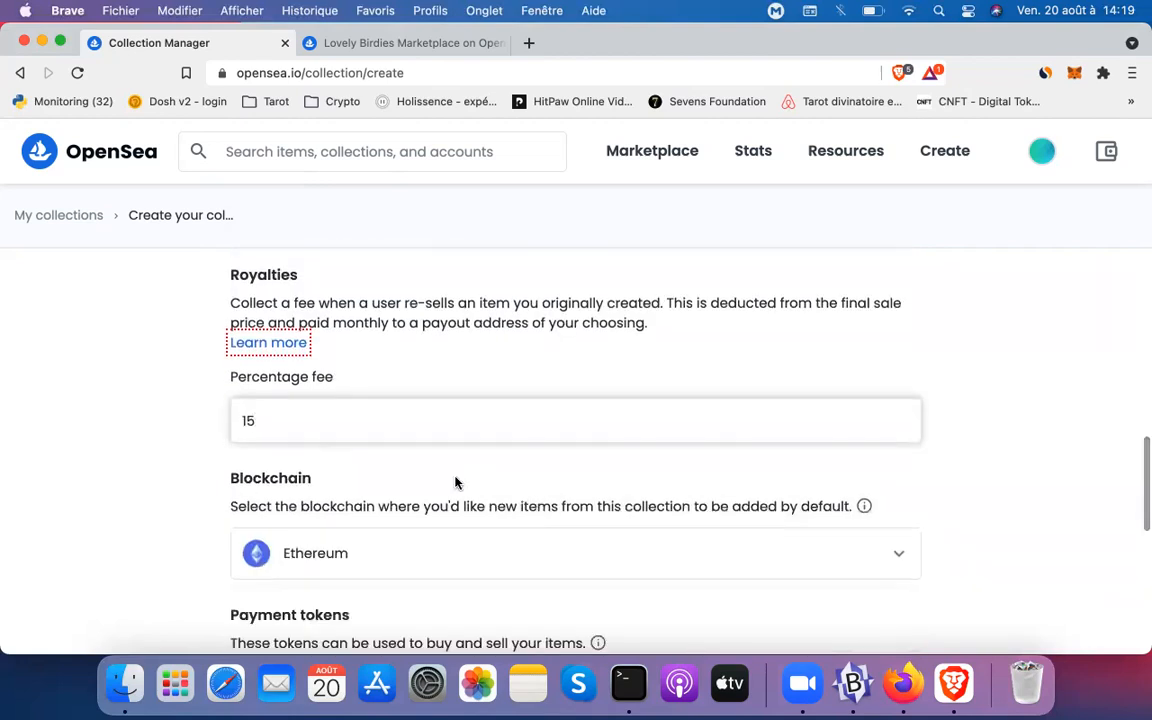
left_click(330, 566)
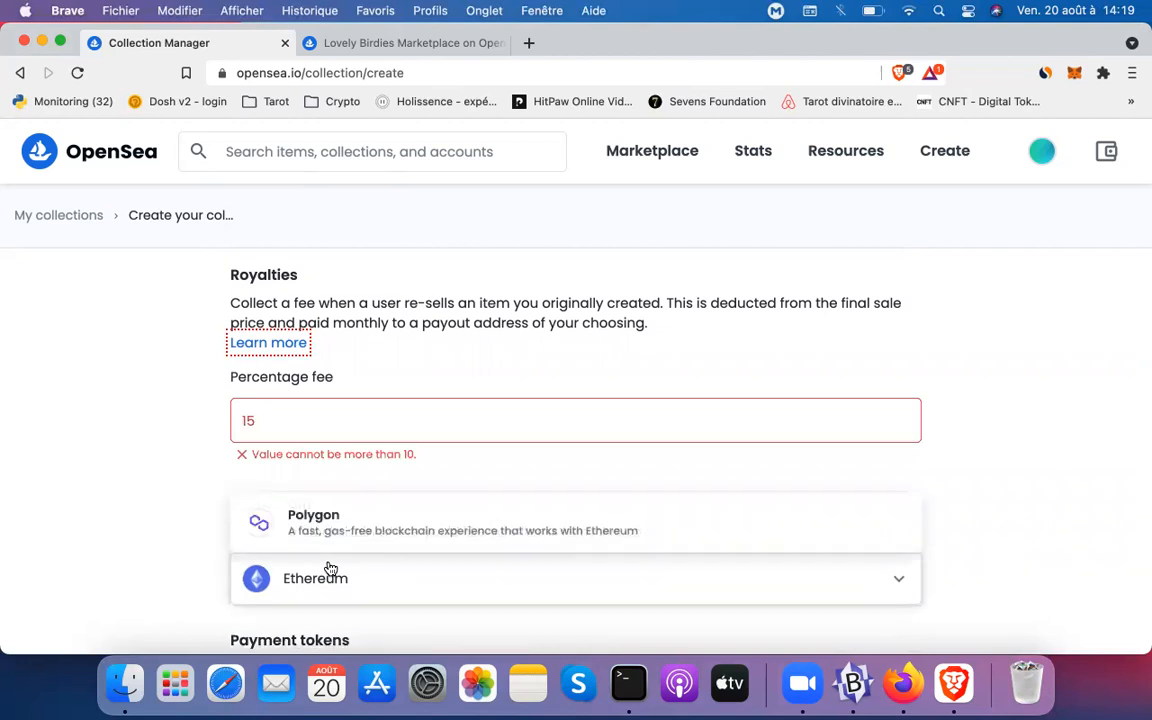
left_click(178, 508)
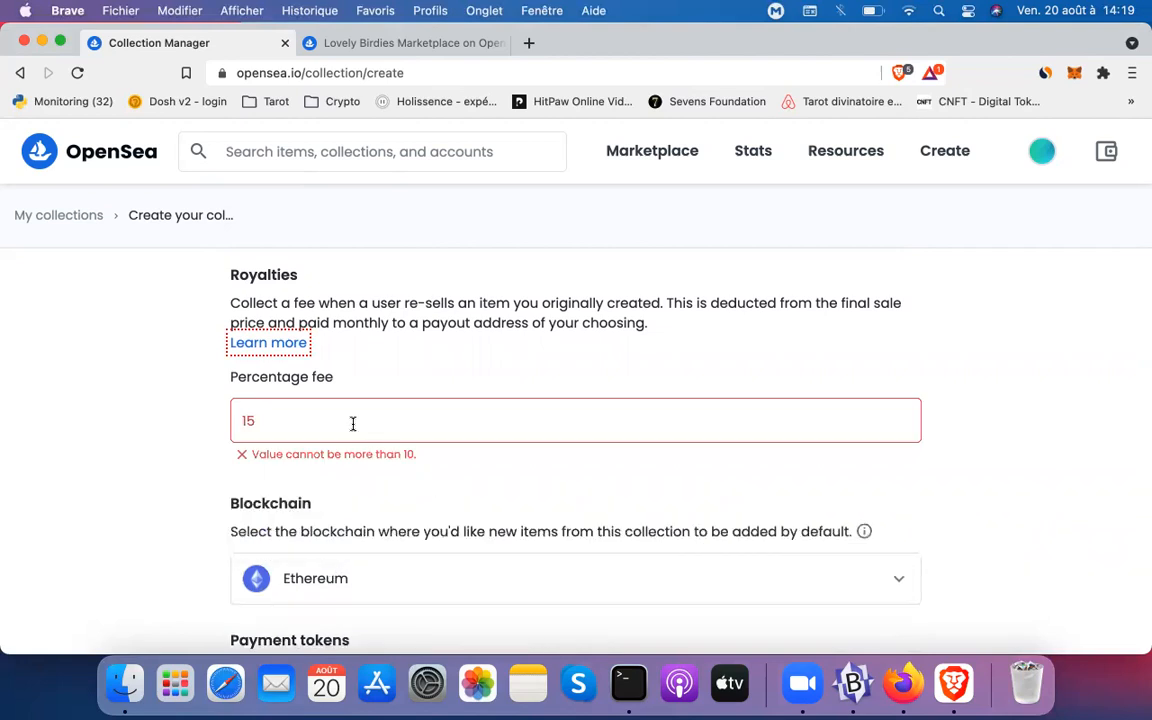
left_click(309, 414)
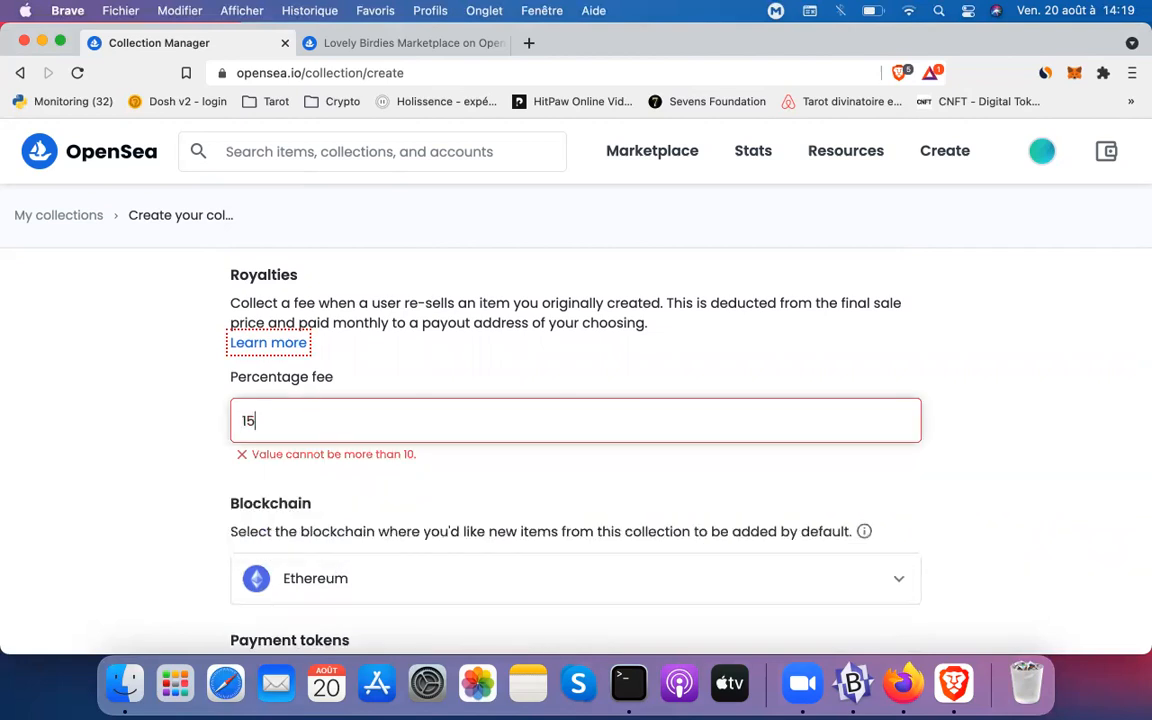
key("BackSpace")
type("0")
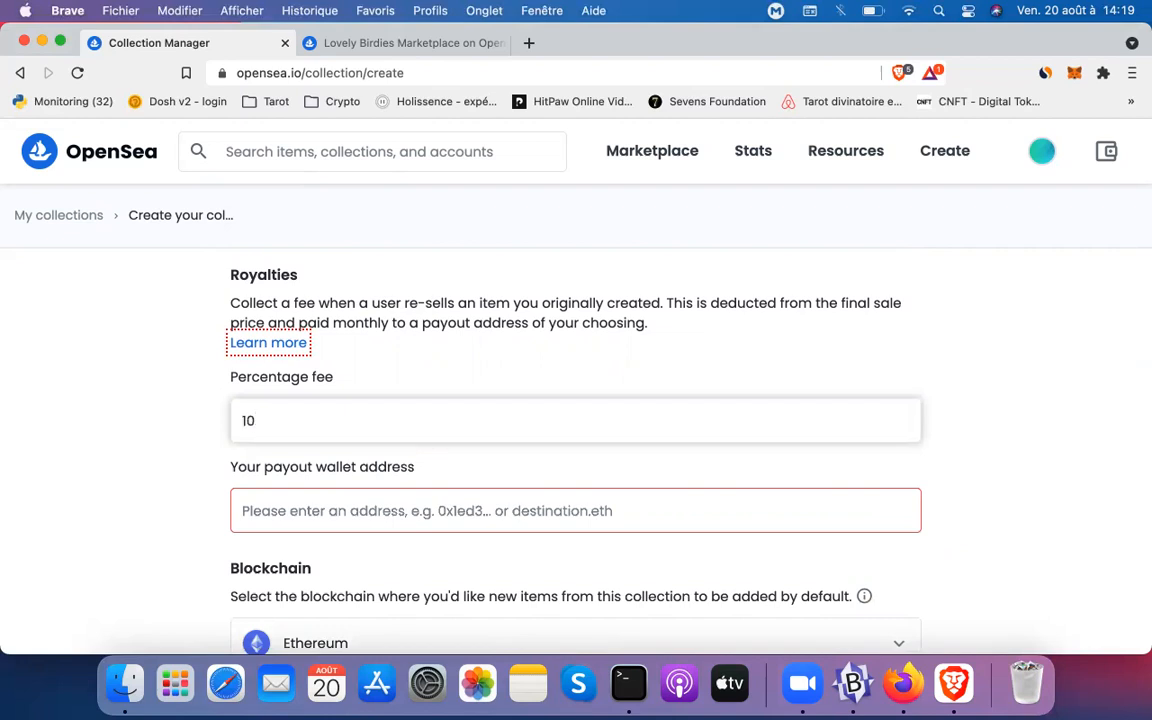
left_click(516, 513)
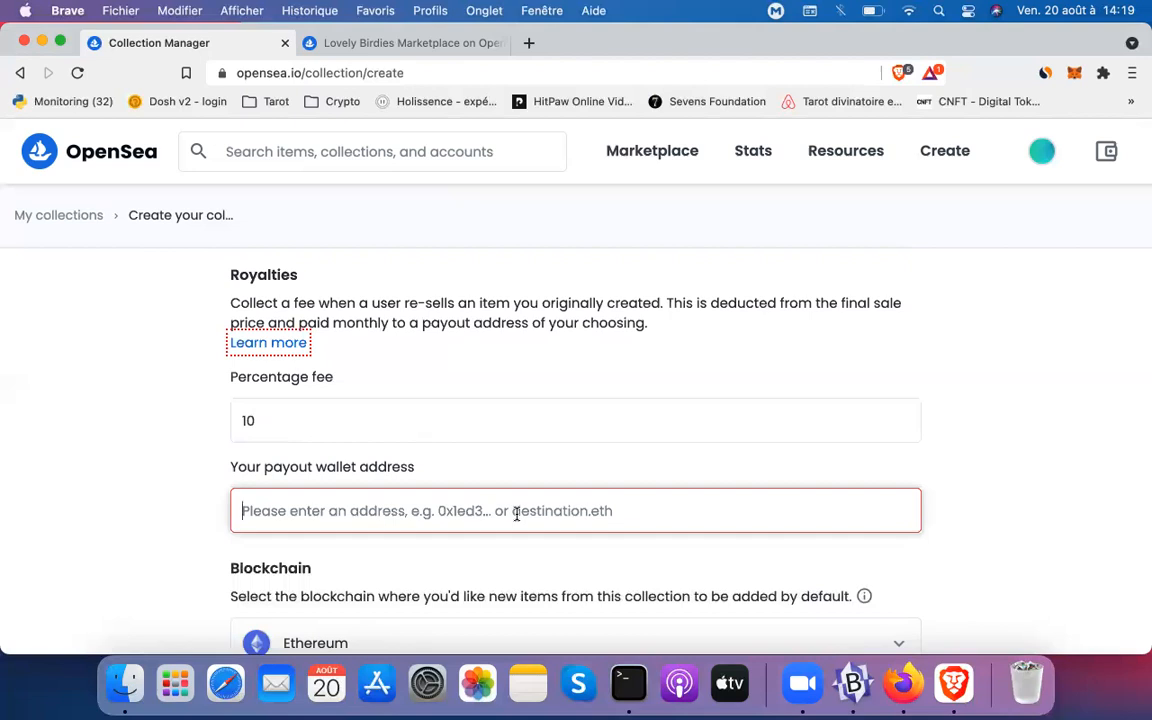
Copy the MetaMask account address and paste it as the payout wallet address
left_click(1075, 75)
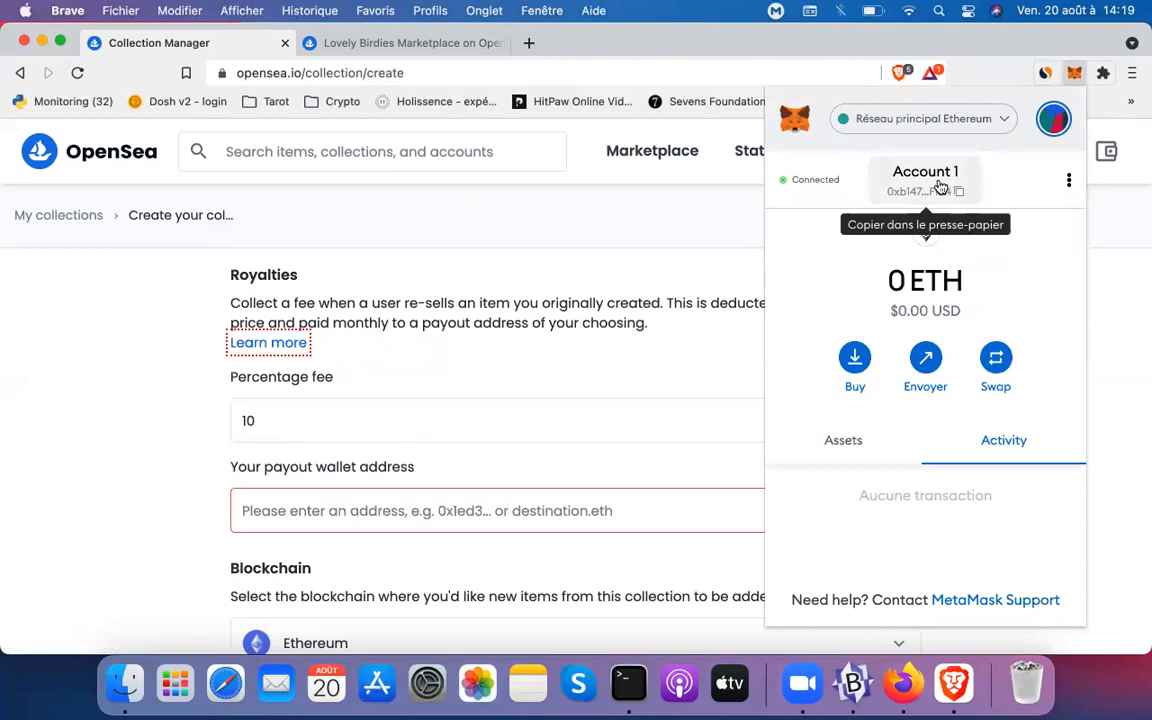
left_click(940, 188)
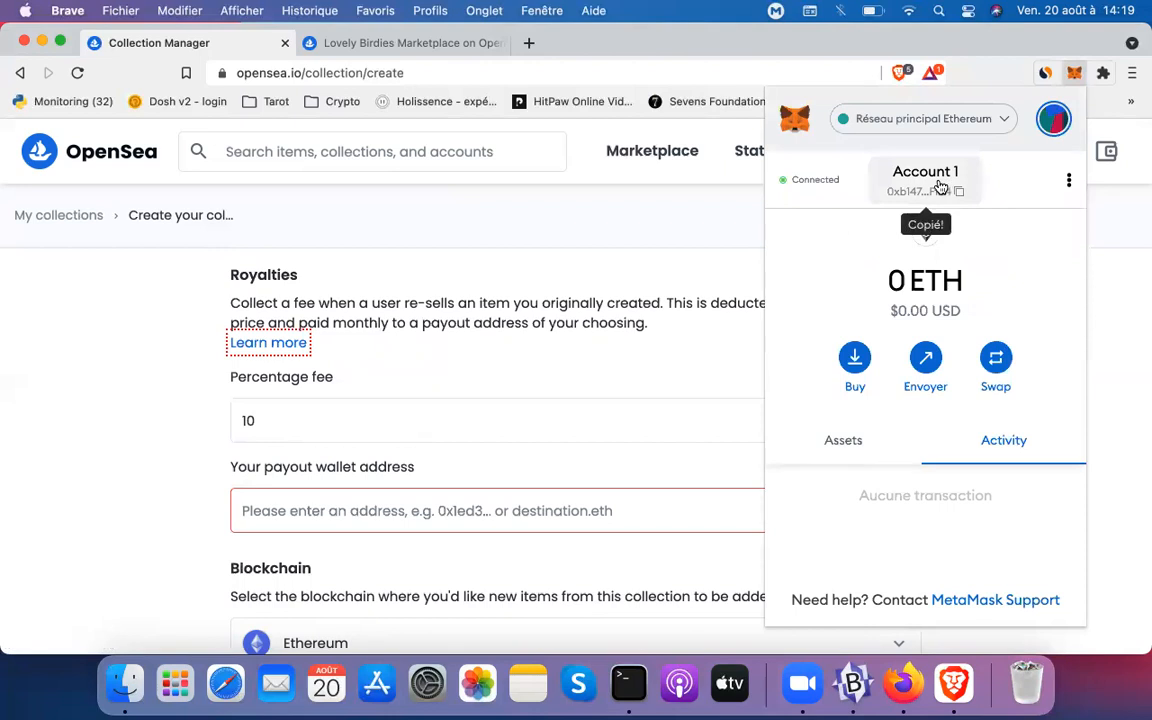
left_click(678, 380)
type("0xb147702f8812C7a81924DE215dA7a44E0E6cFf64")
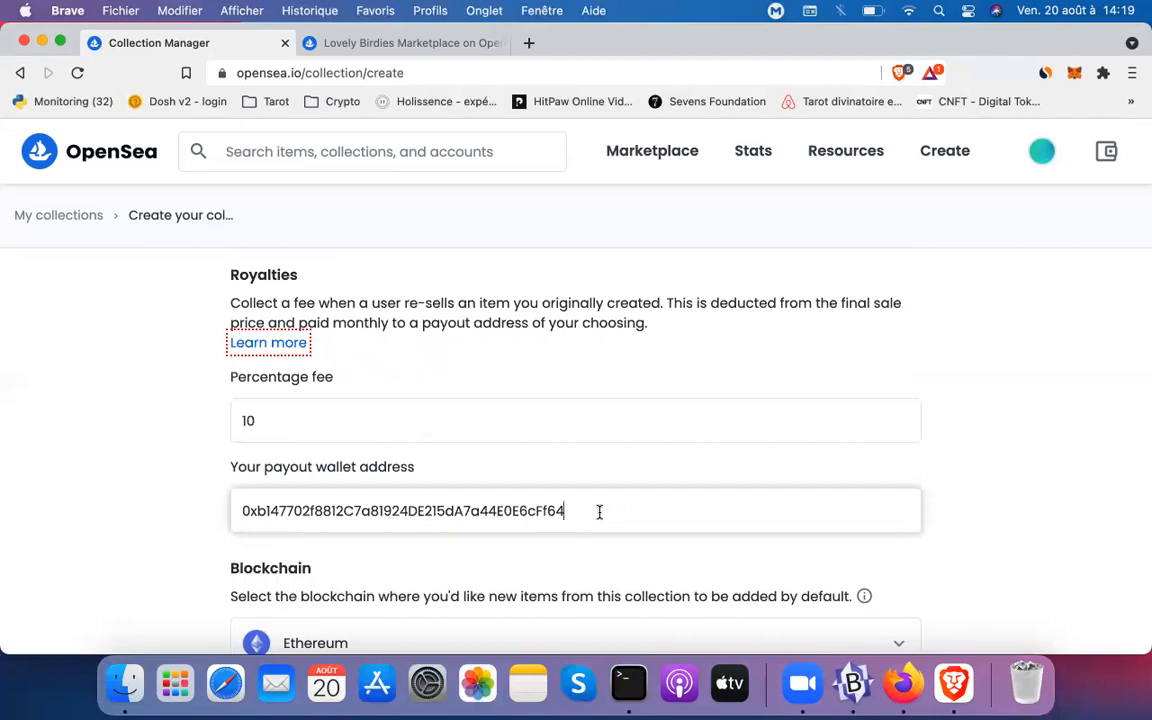
scroll(600, 515, "down", 5)
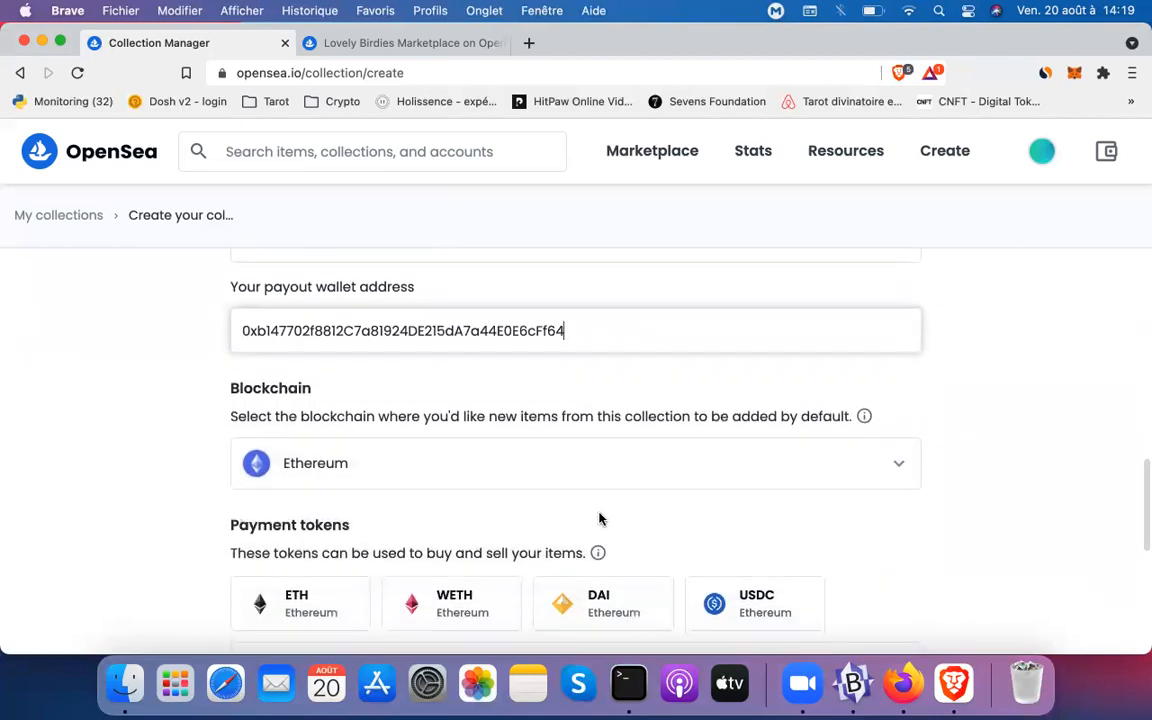
left_click(826, 468)
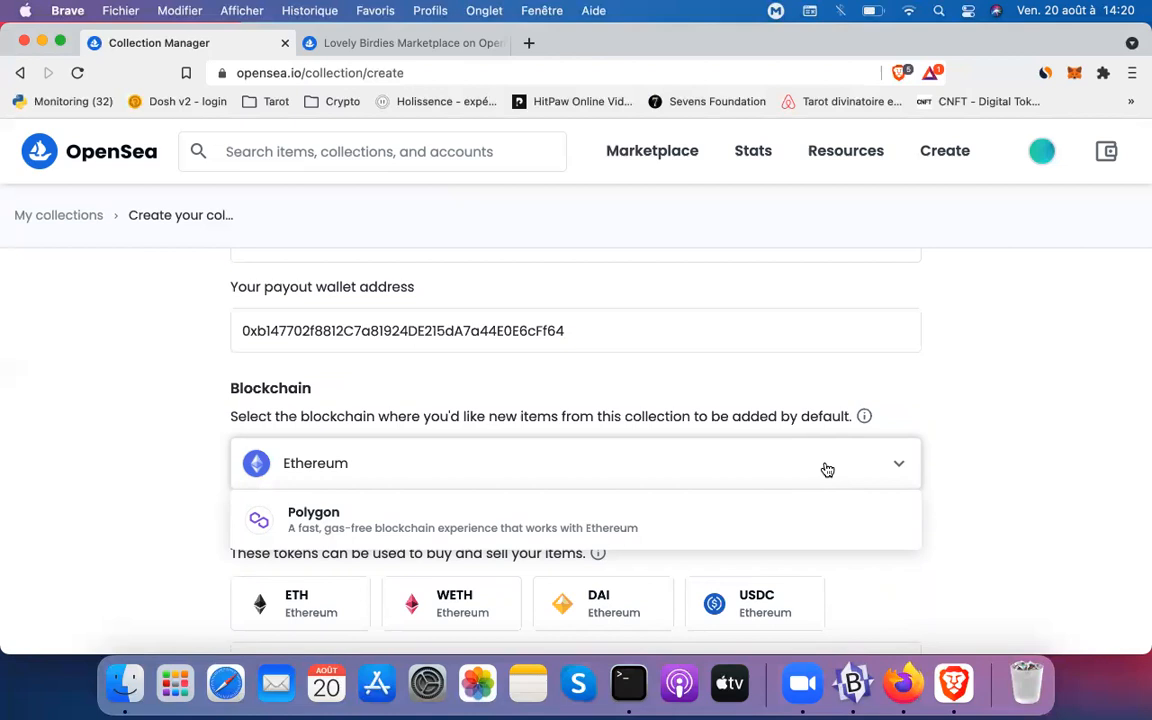
left_click(827, 470)
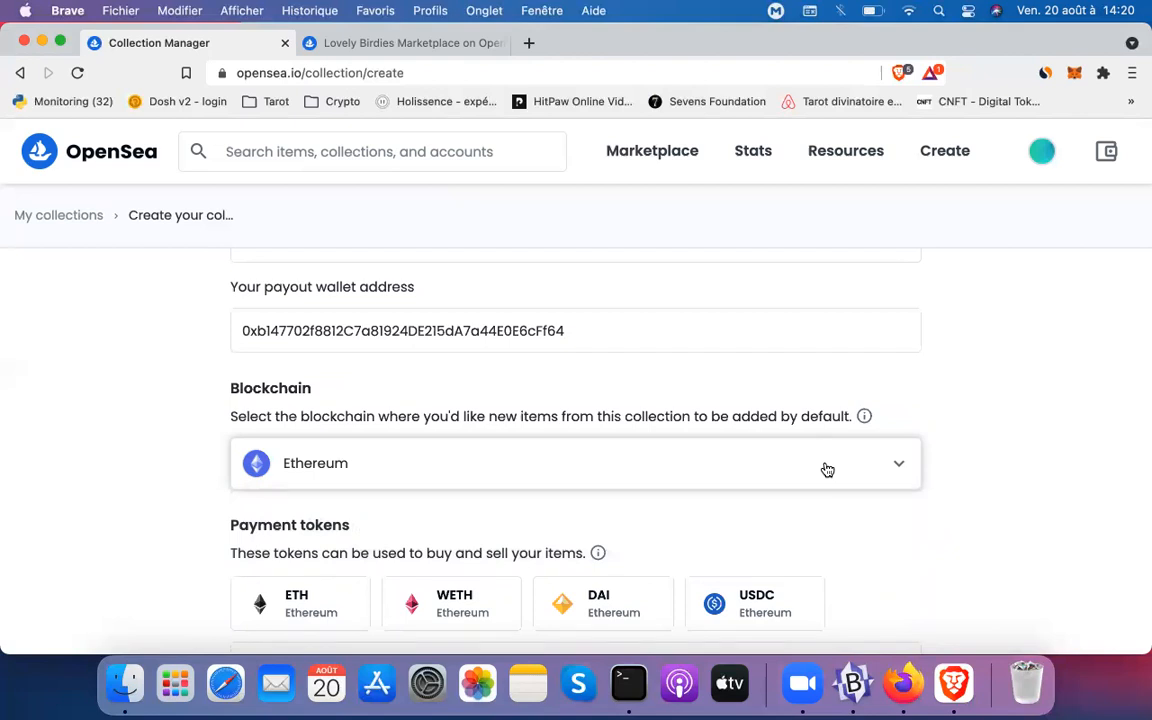
scroll(827, 470, "down", 3)
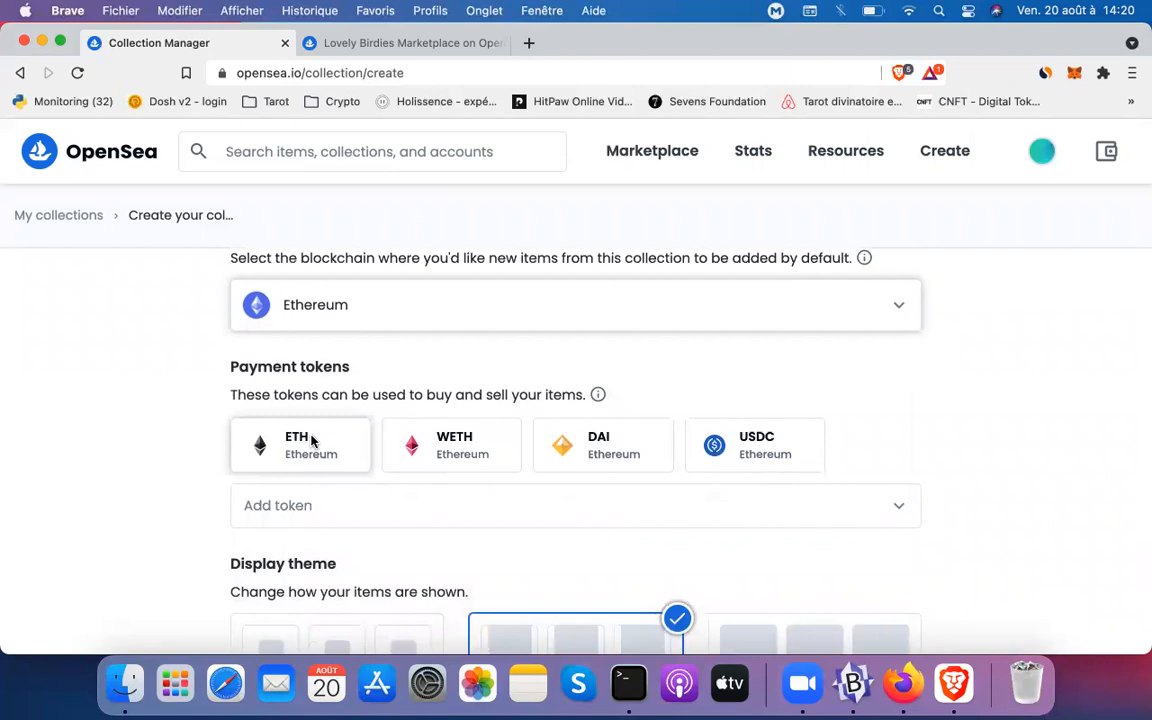
left_click(450, 507)
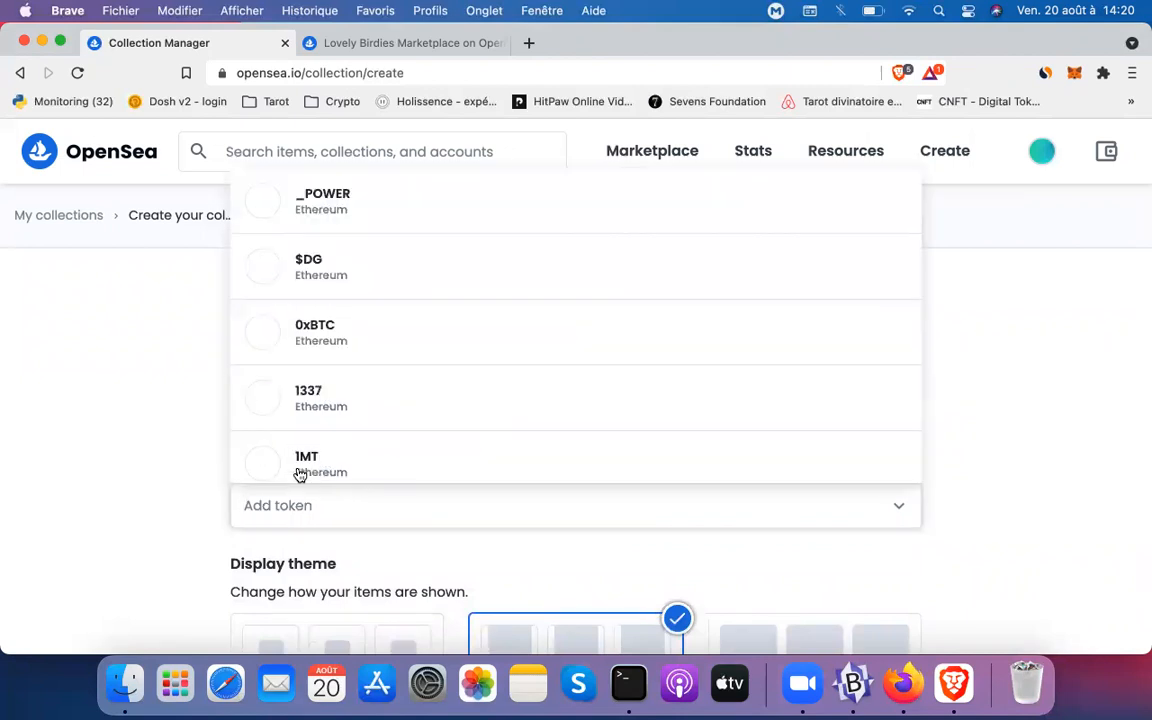
left_click(155, 531)
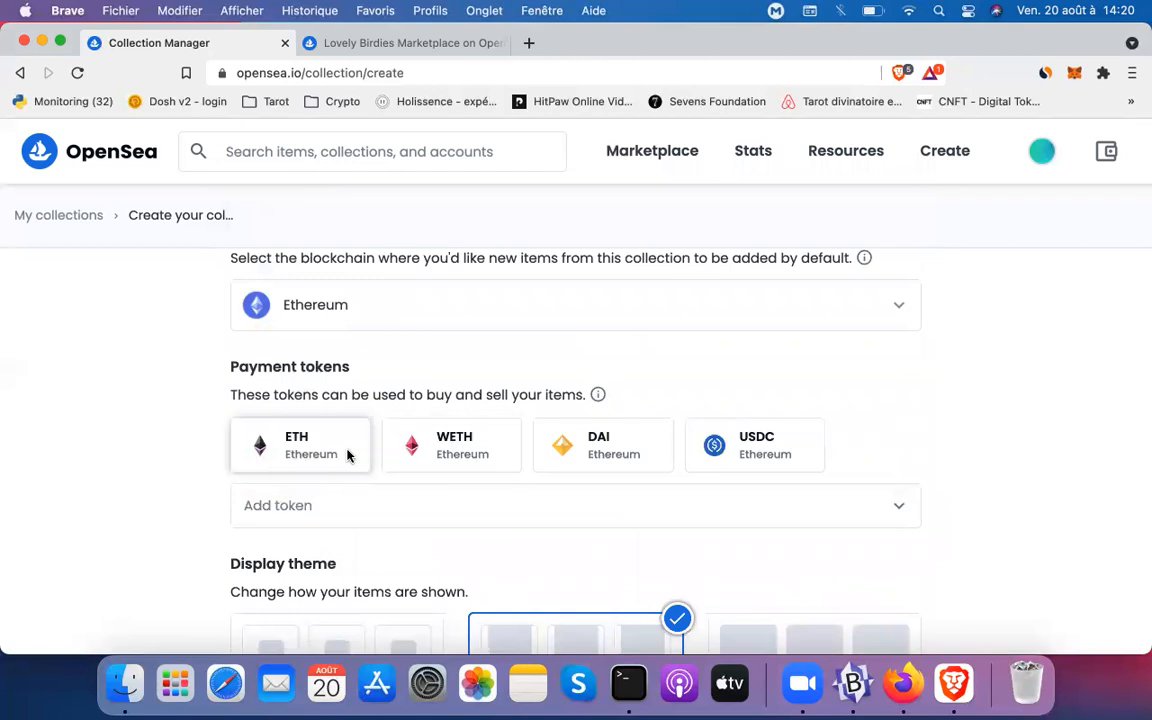
scroll(332, 491, "down", 3)
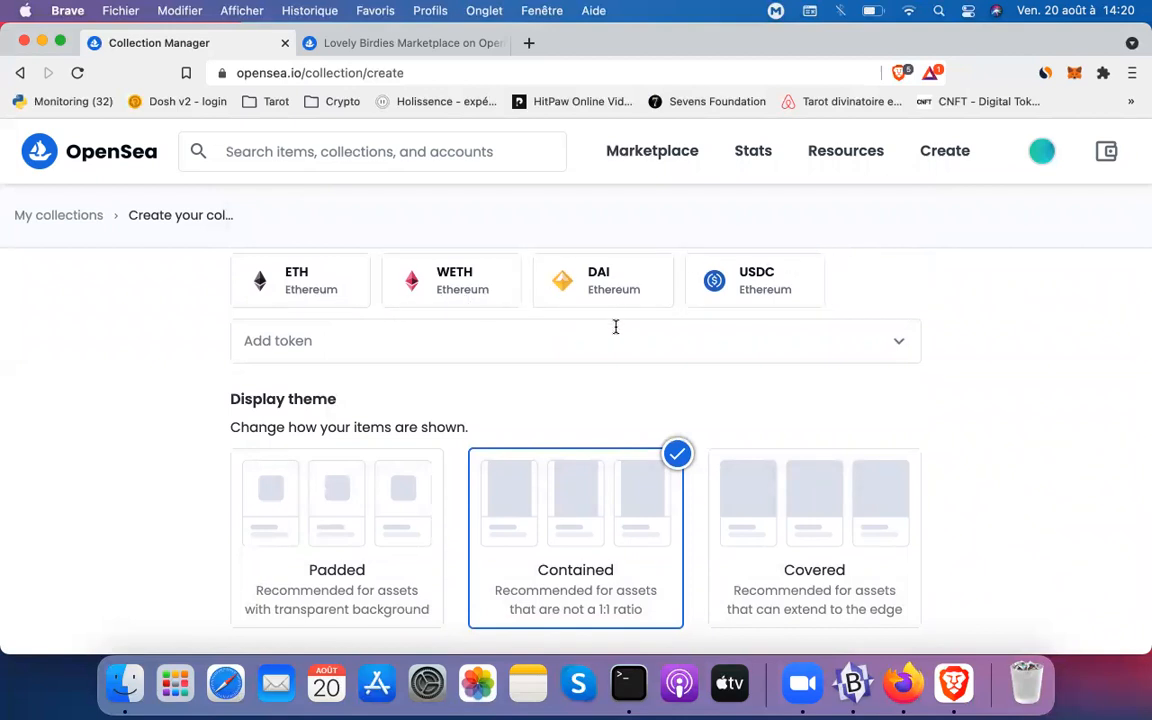
left_click(697, 327)
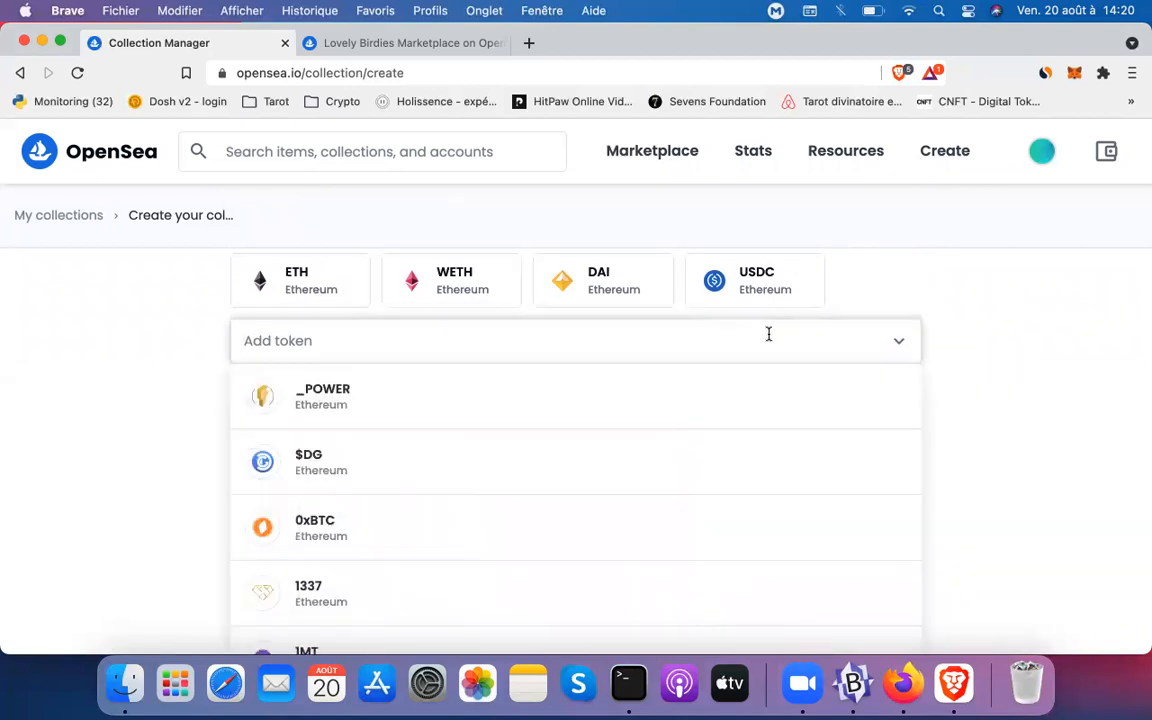
scroll(737, 459, "down", 3)
scroll(737, 459, "down", 10)
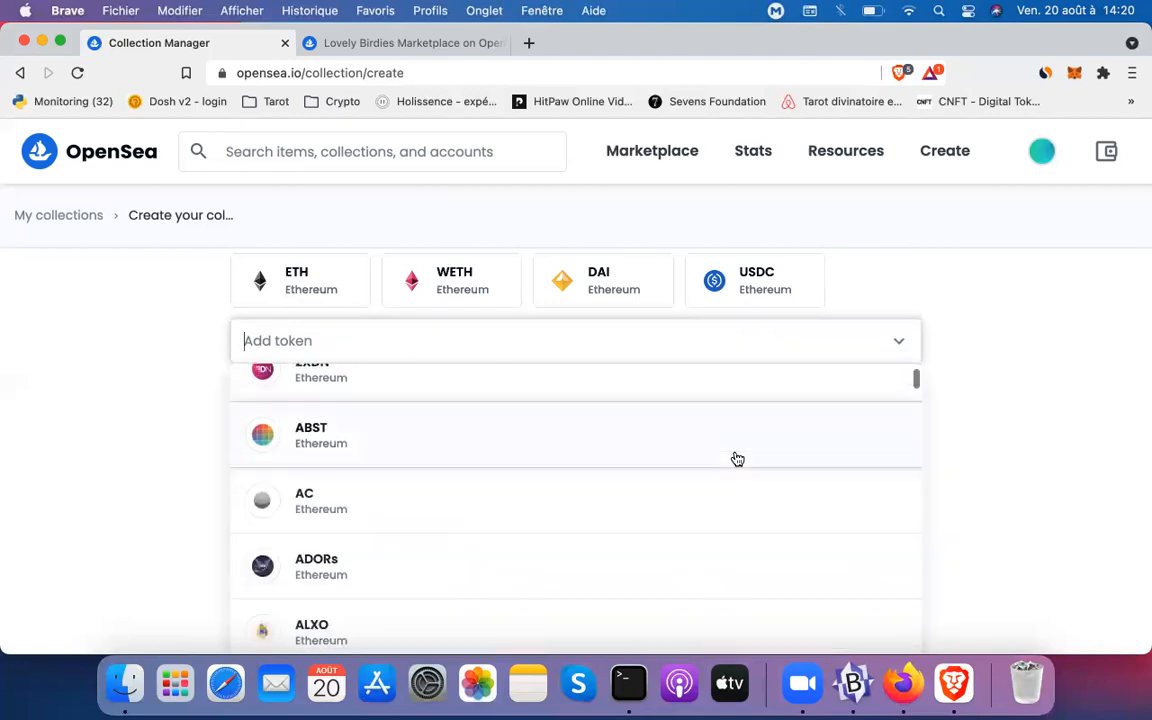
scroll(737, 459, "down", 10)
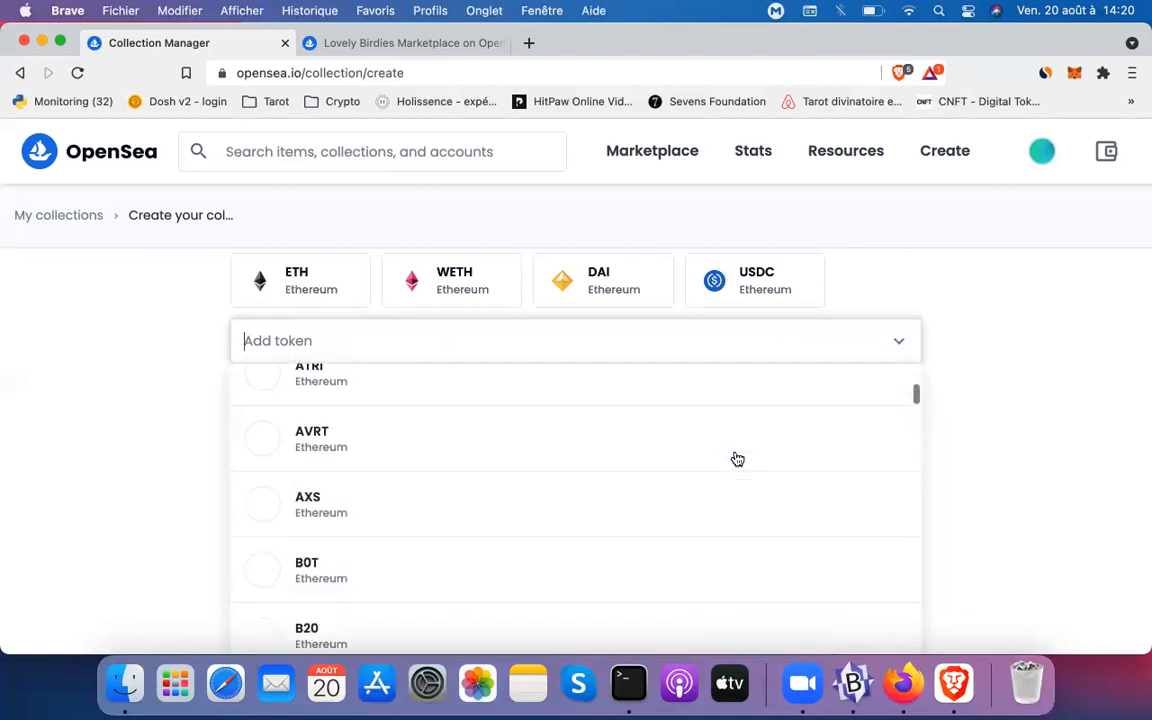
scroll(737, 459, "down", 5)
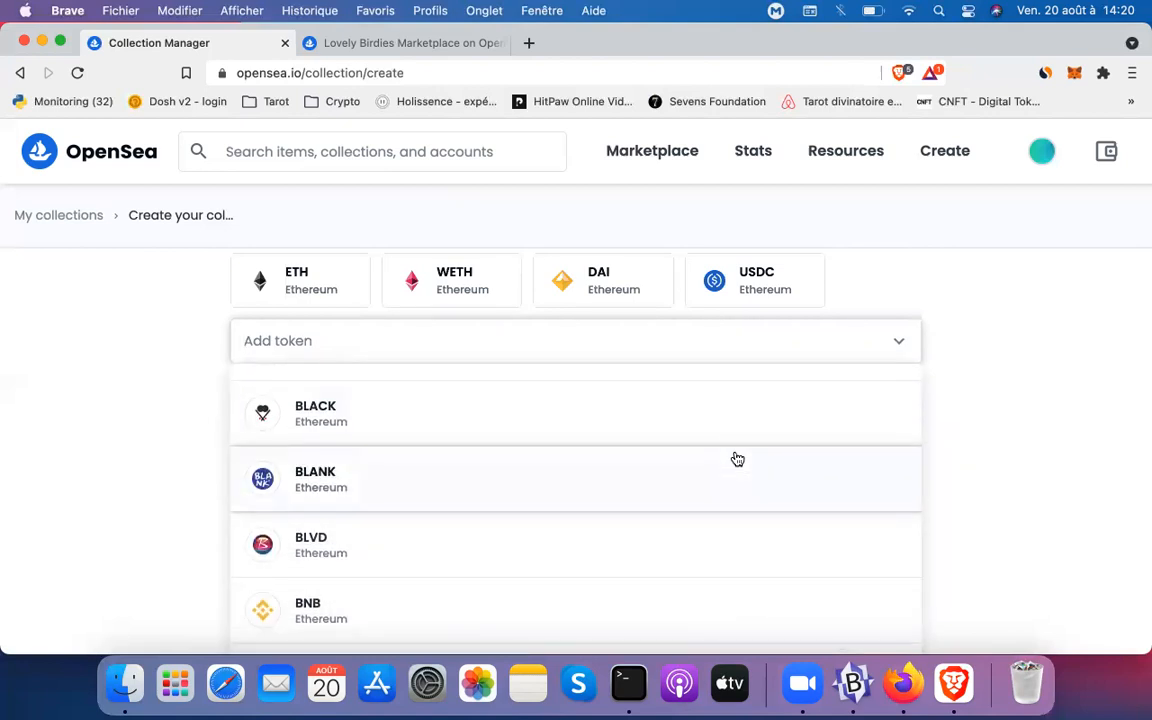
scroll(737, 459, "down", 3)
scroll(737, 459, "down", 4)
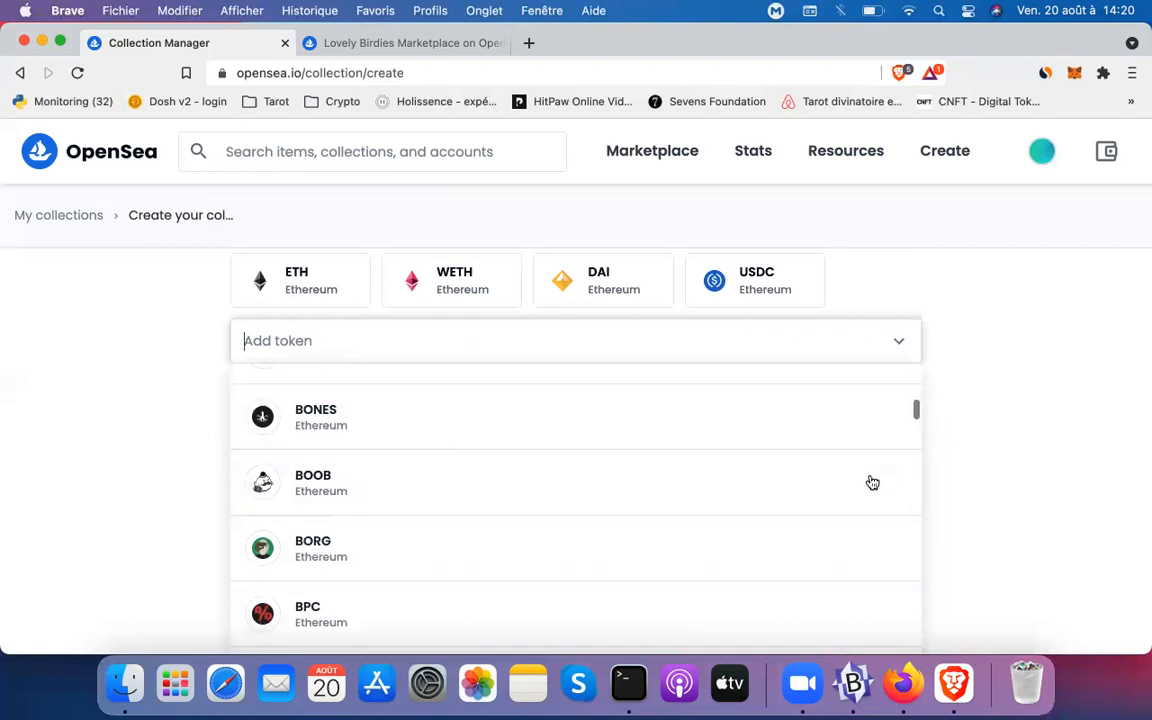
scroll(869, 478, "down", 3)
left_click(1016, 500)
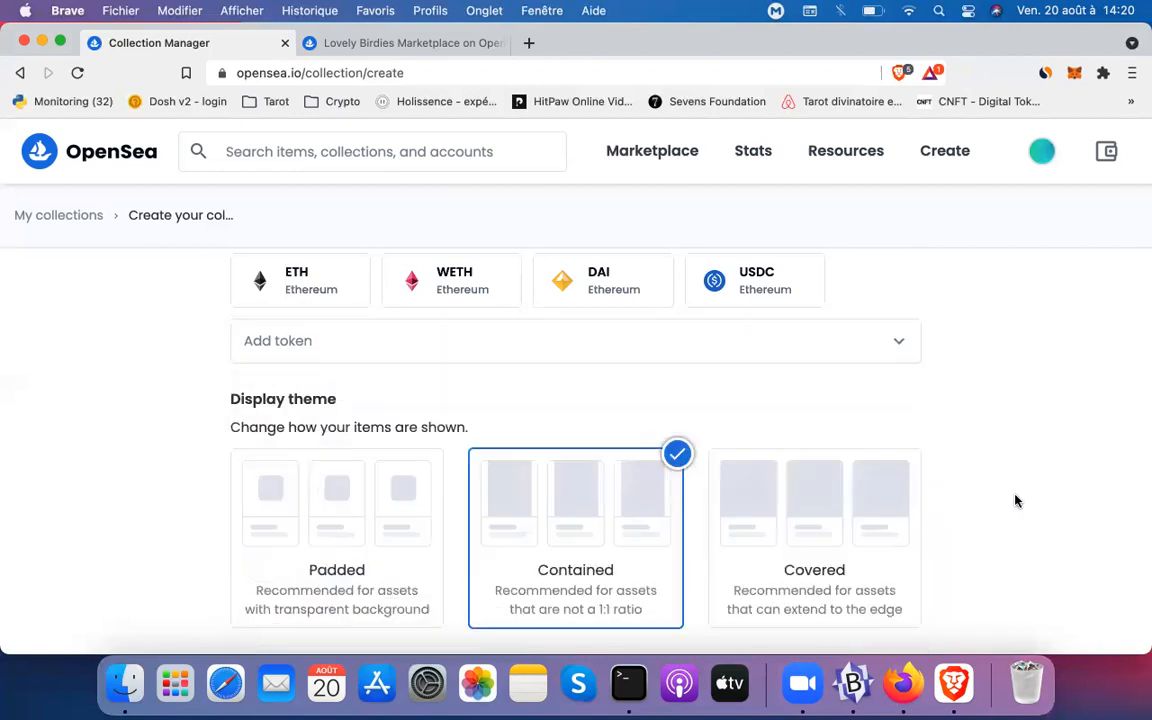
scroll(1016, 500, "down", 5)
scroll(951, 515, "up", 4)
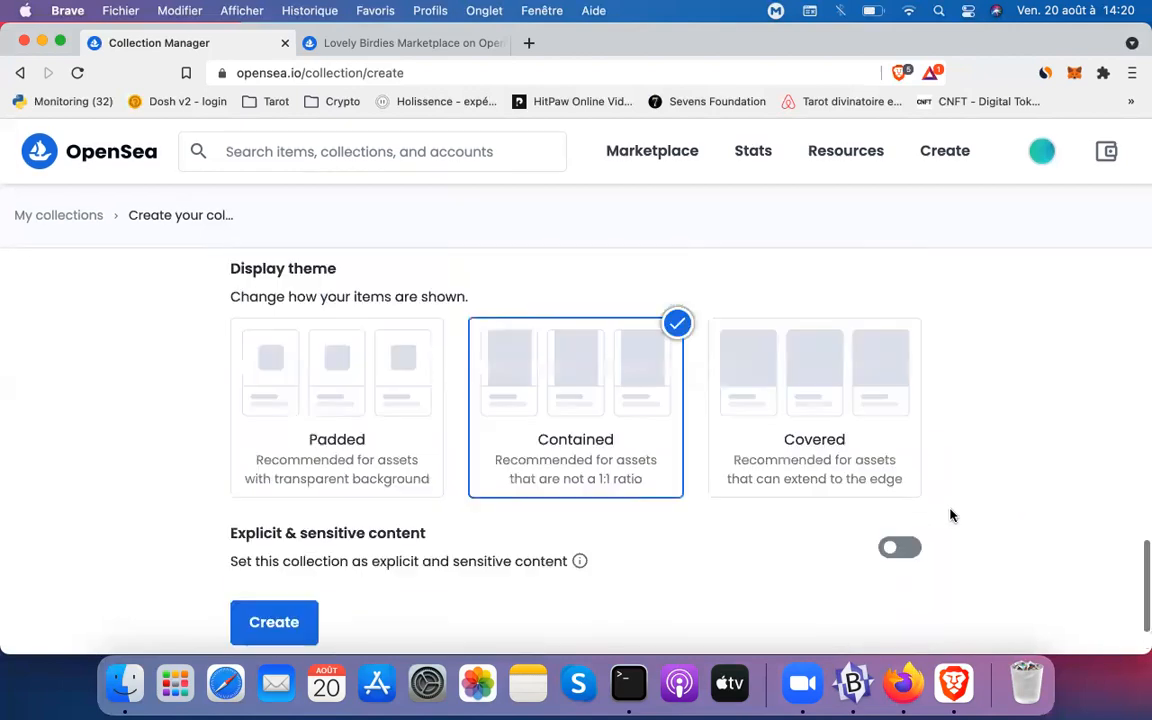
scroll(951, 515, "up", 2)
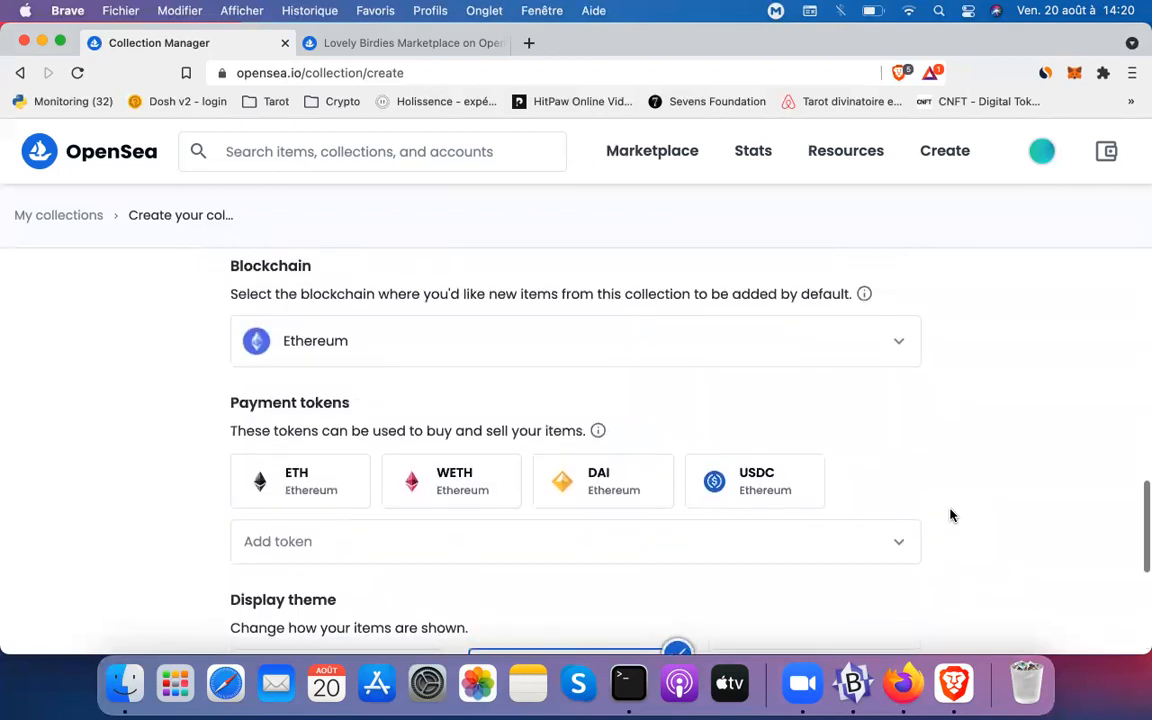
left_click(892, 338)
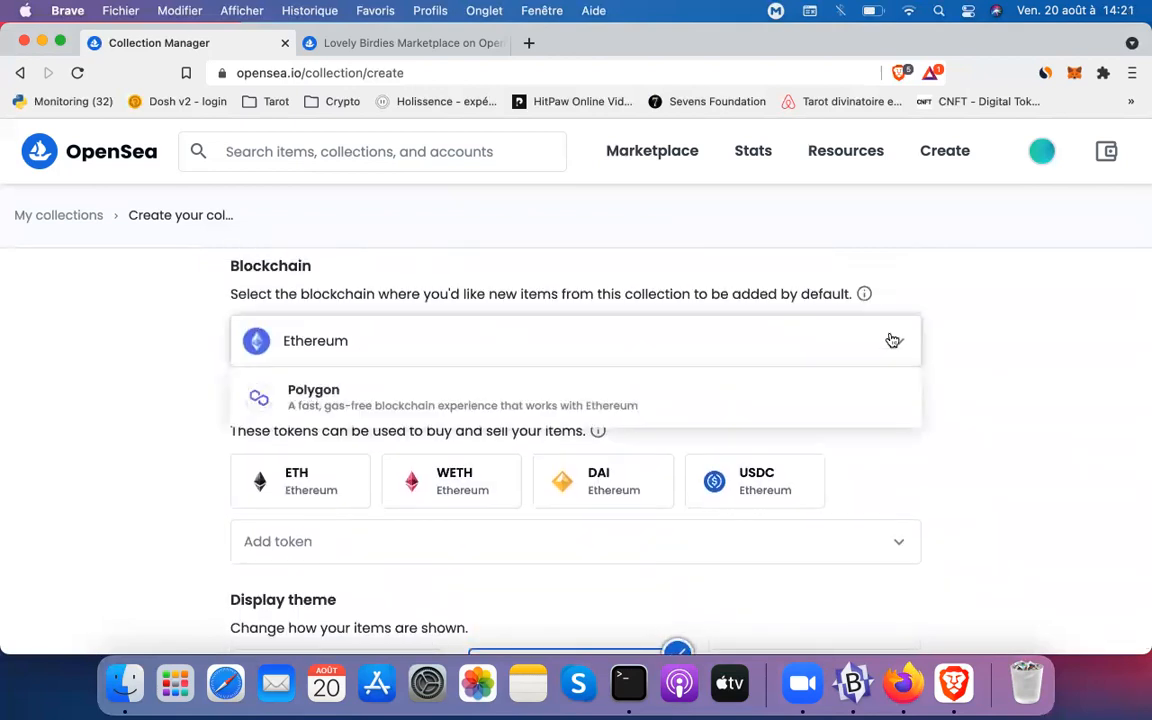
left_click(893, 340)
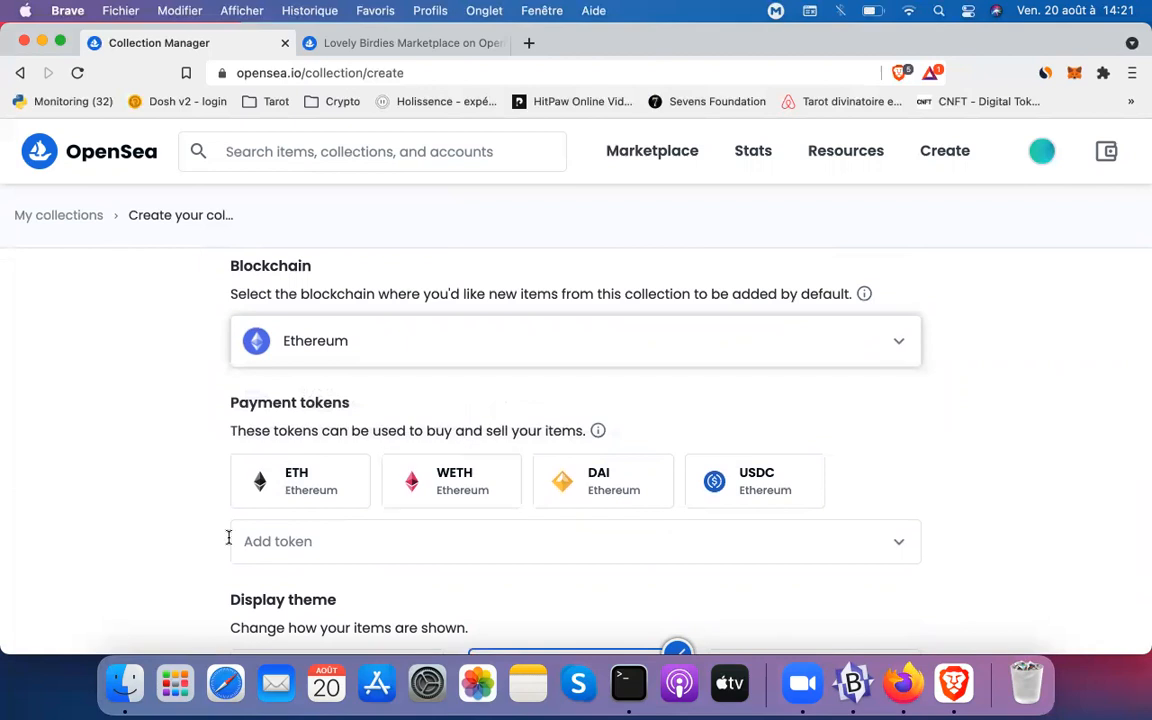
scroll(176, 545, "down", 5)
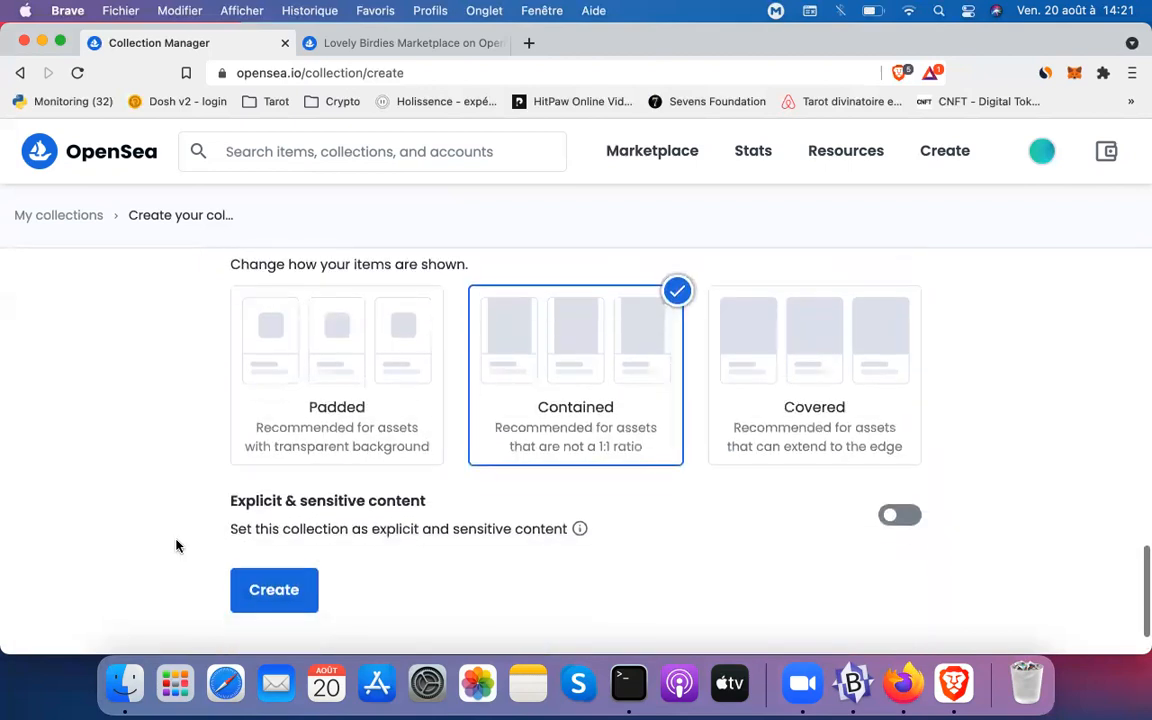
left_click(267, 582)
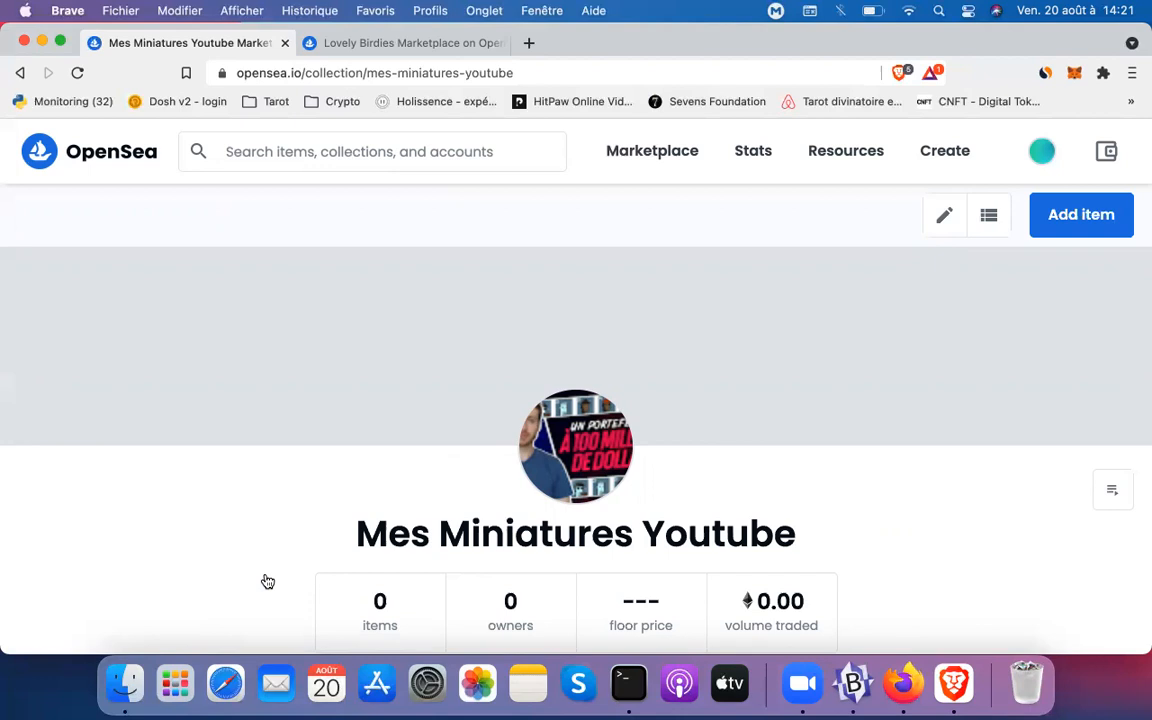
Review the new Mes Miniatures Youtube page showing its description and 0 items
scroll(268, 582, "down", 5)
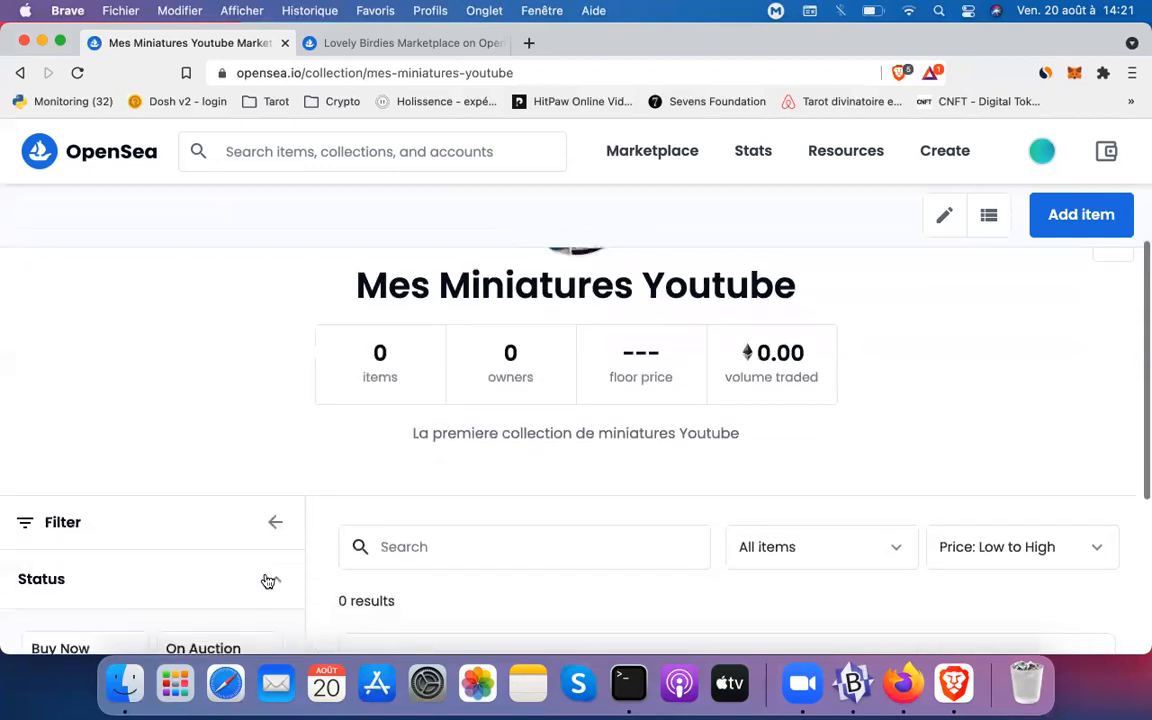
scroll(378, 490, "up", 2)
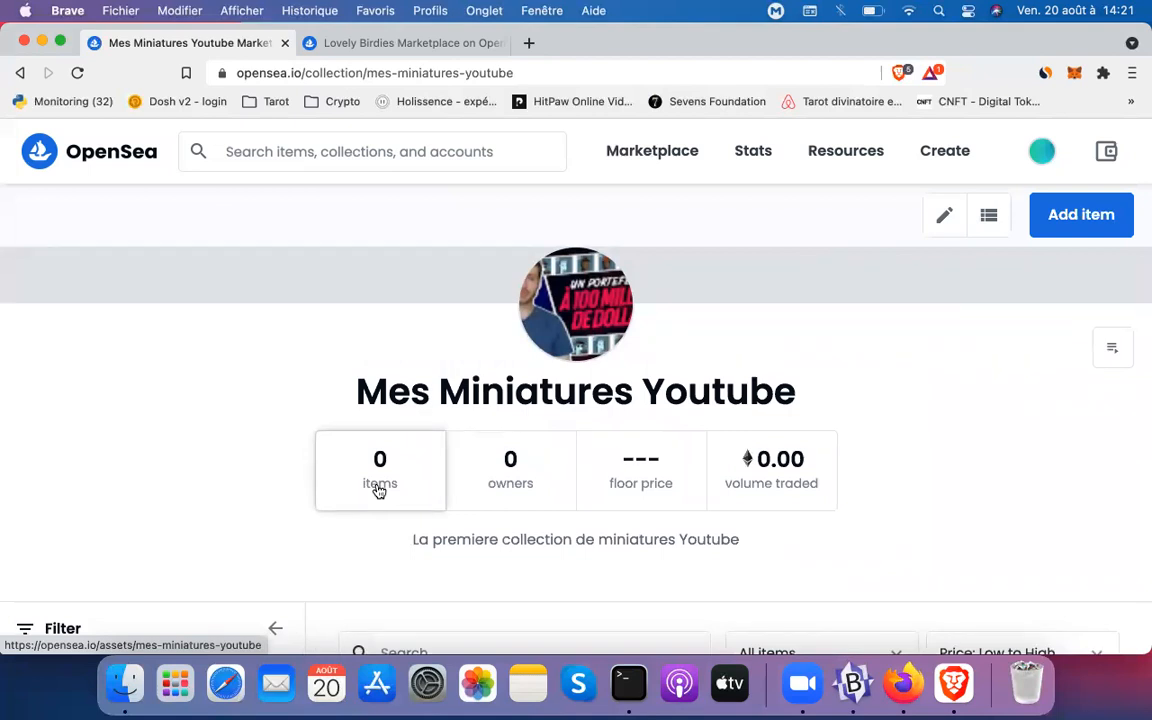
Add a new item to the collection with ArtBlocks.jpeg uploaded as its media
left_click(1057, 233)
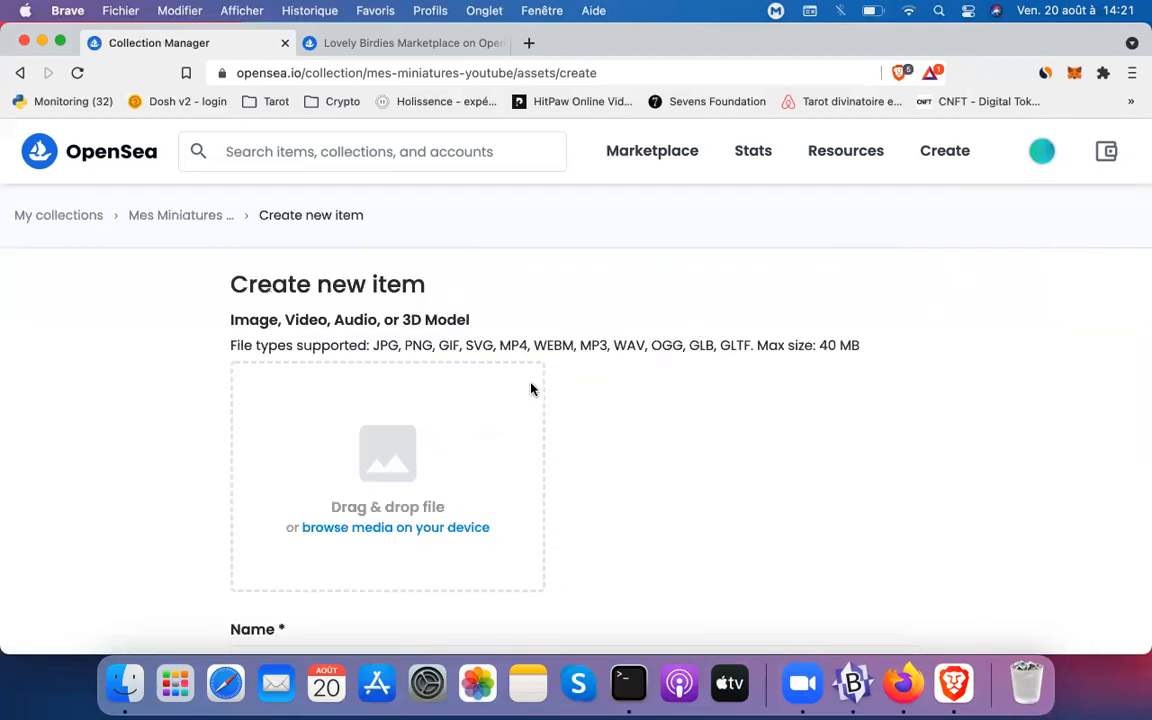
left_click(409, 423)
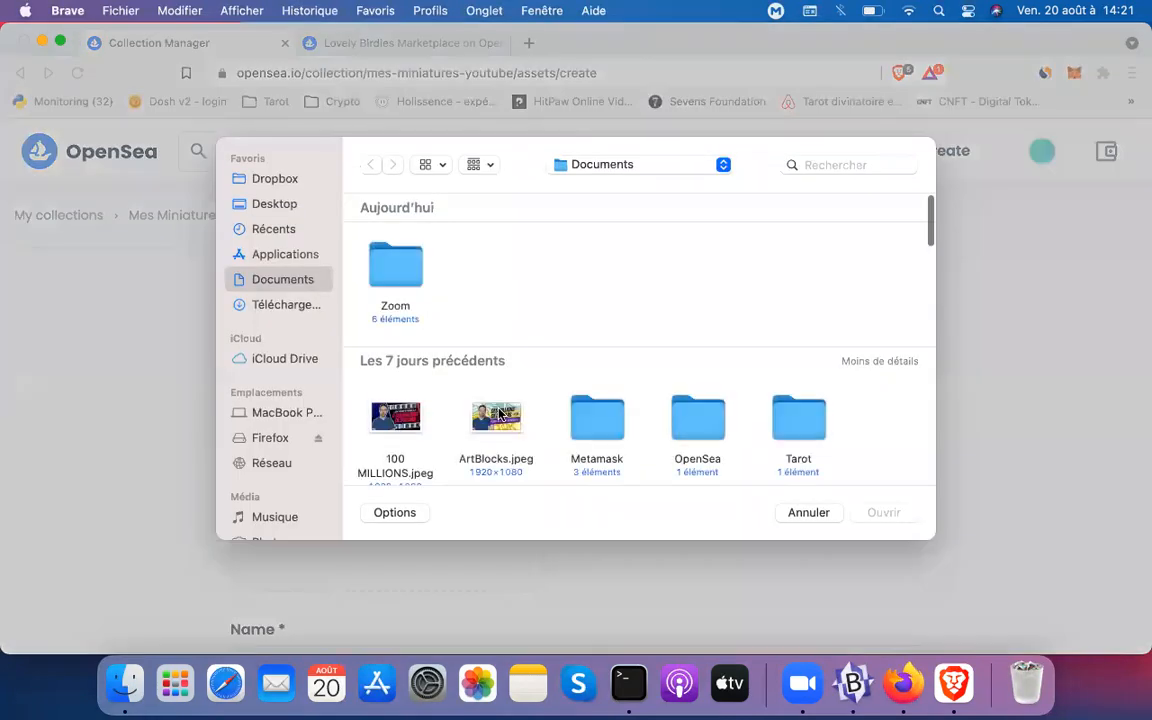
double_click(505, 414)
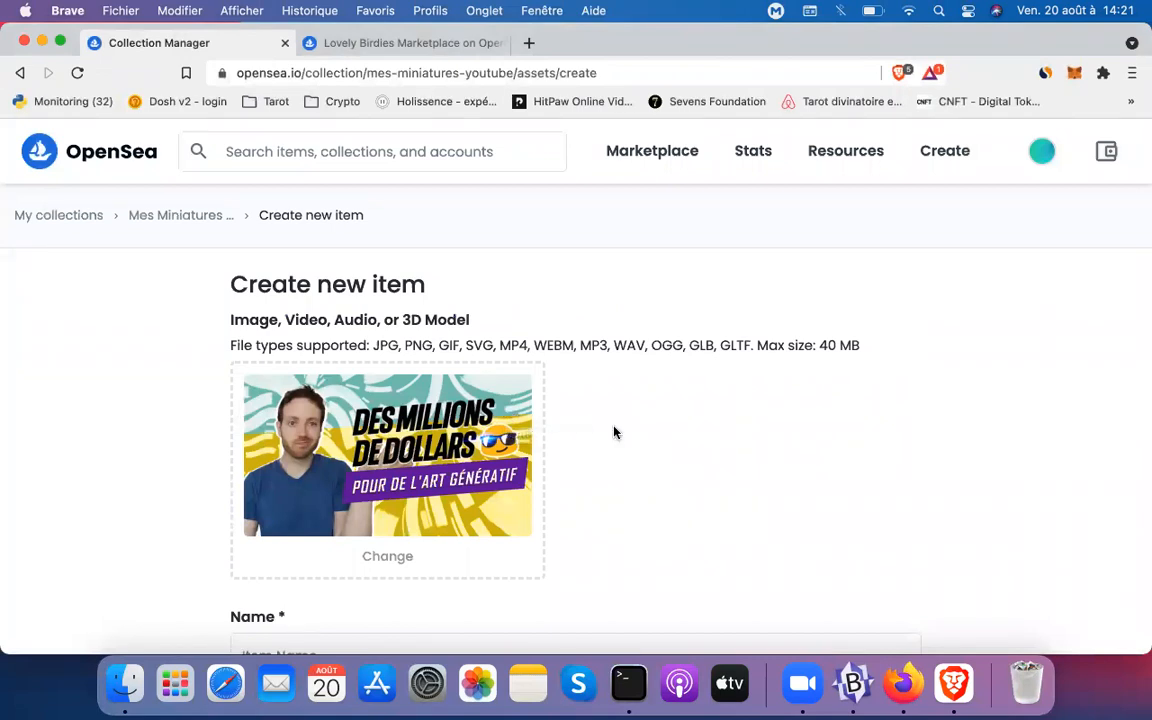
Name the item 'Ma miniature ArtBlocks'
scroll(614, 432, "down", 3)
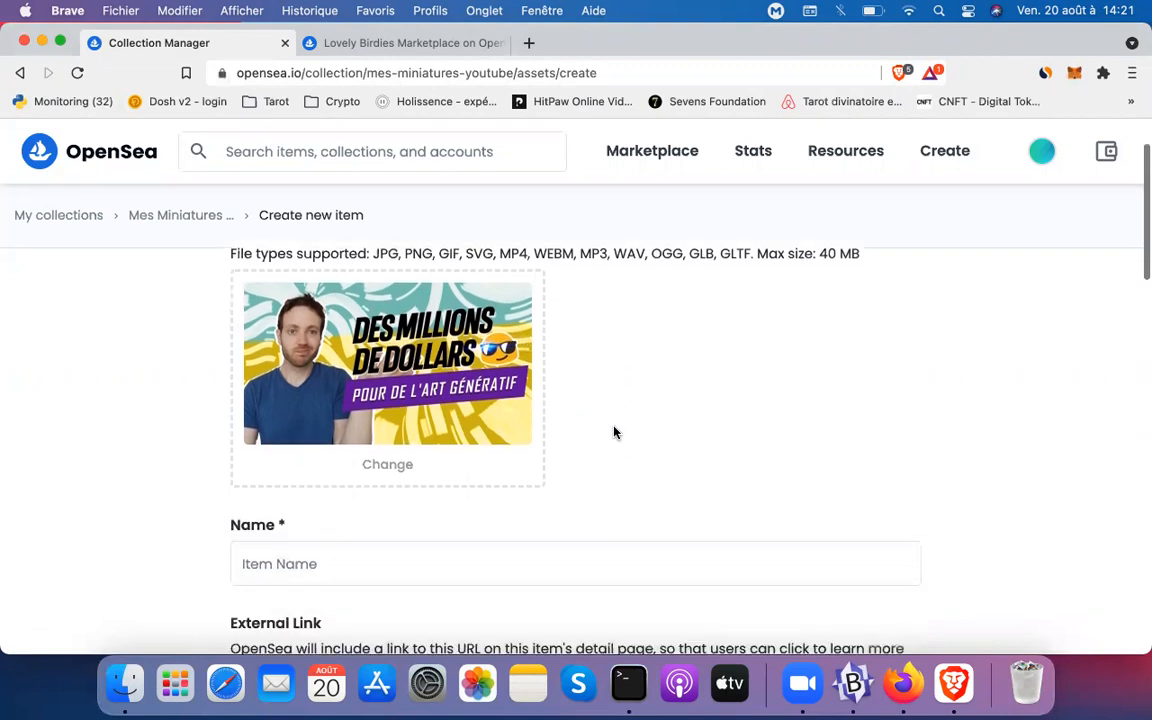
left_click(509, 538)
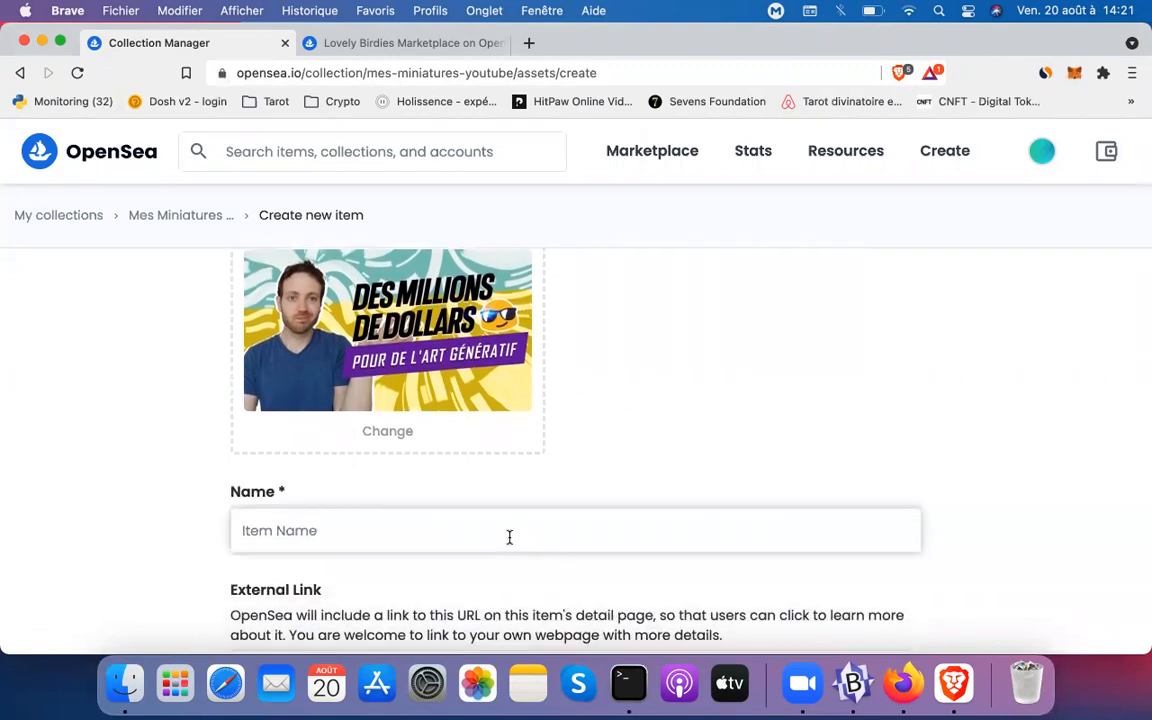
type("Ma mina")
key("BackSpace")
type("iature ArtBlo")
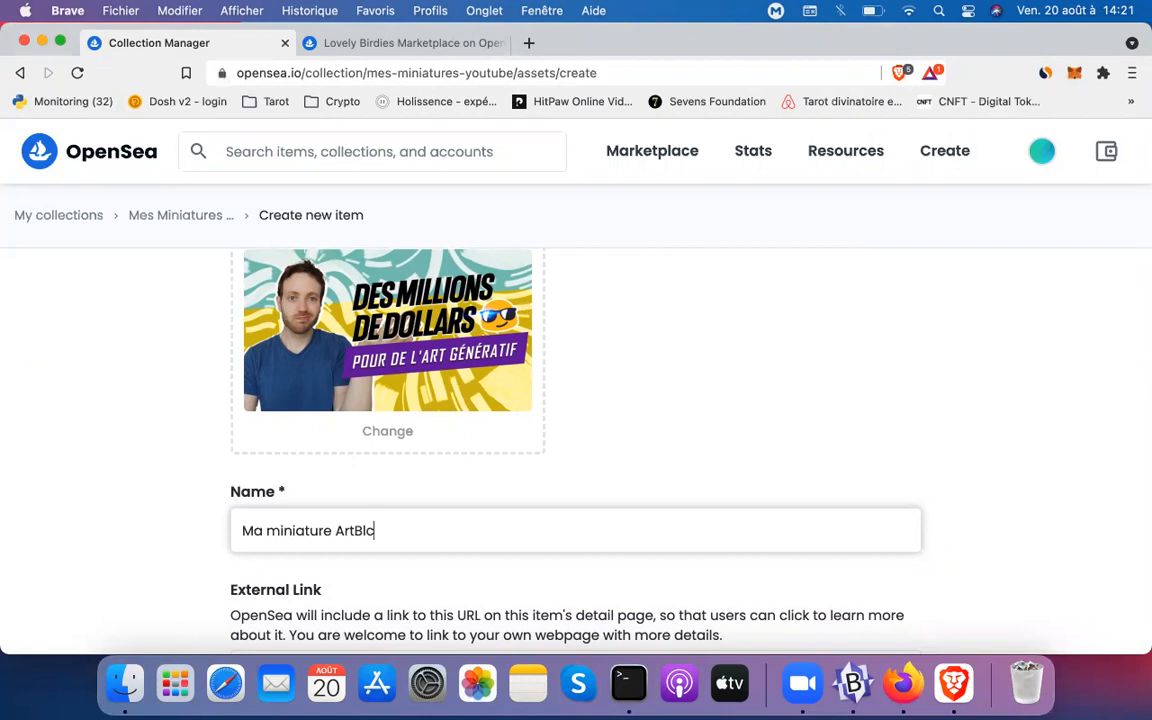
type("cks")
Describe the item as 'La premiere miniature de la chaine Youtube concernant Artblocks'
scroll(410, 537, "down", 3)
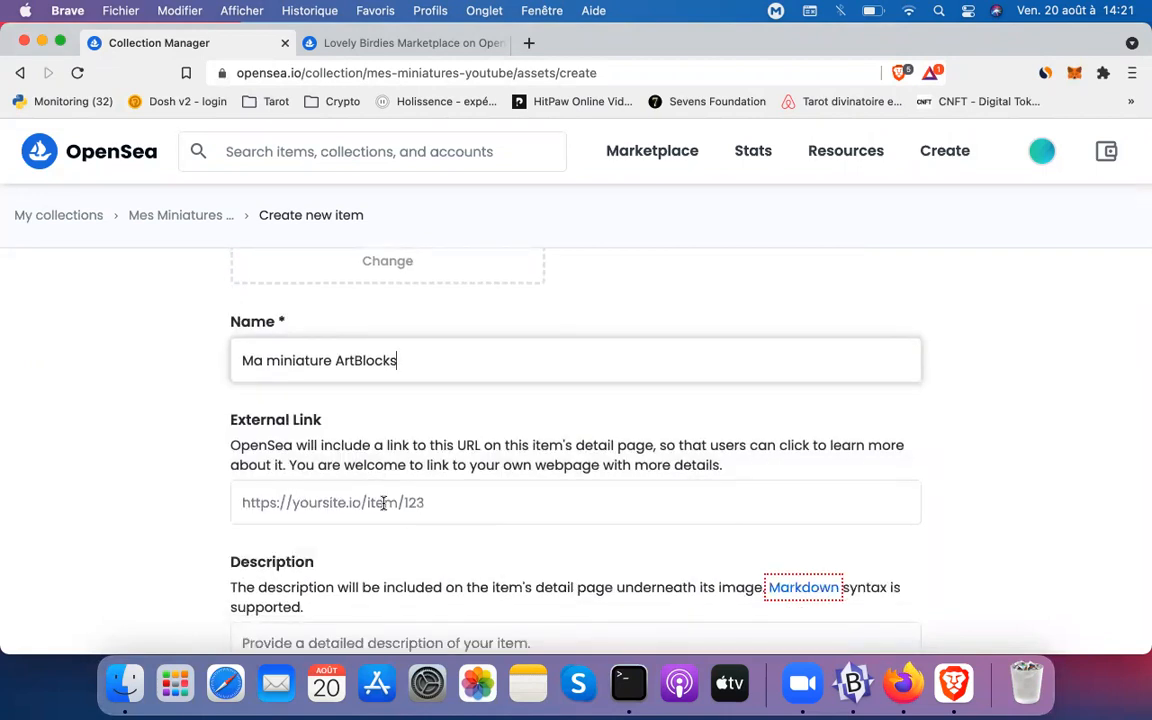
scroll(383, 503, "down", 3)
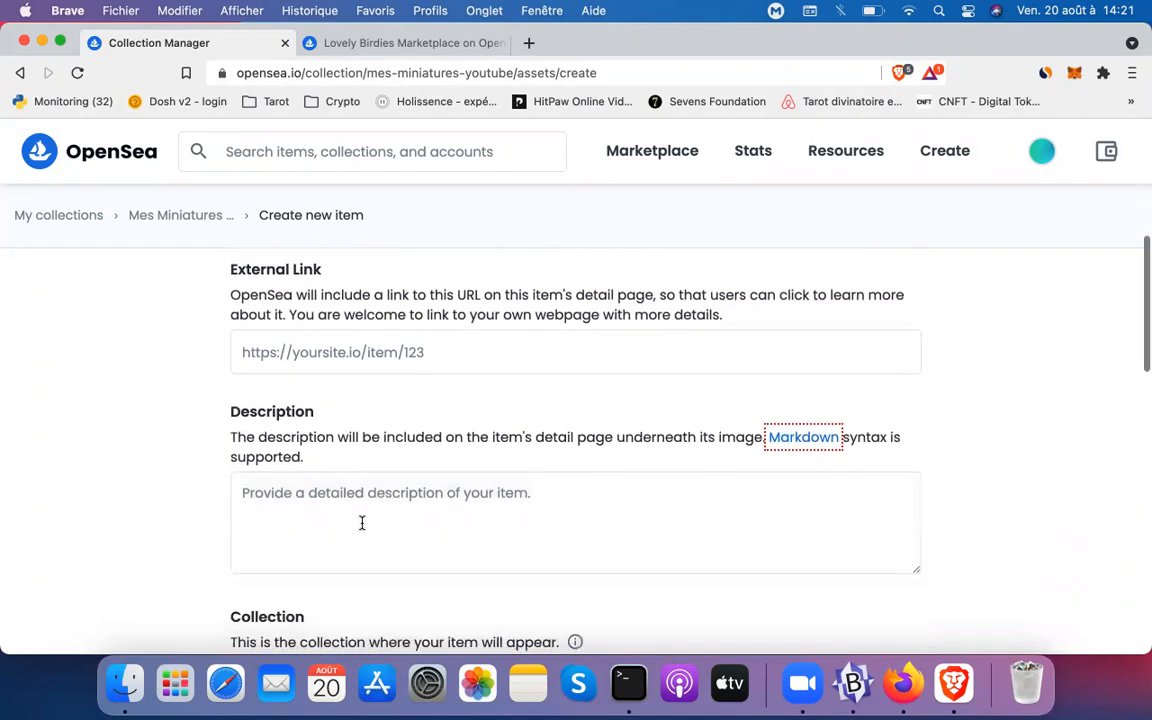
left_click(362, 522)
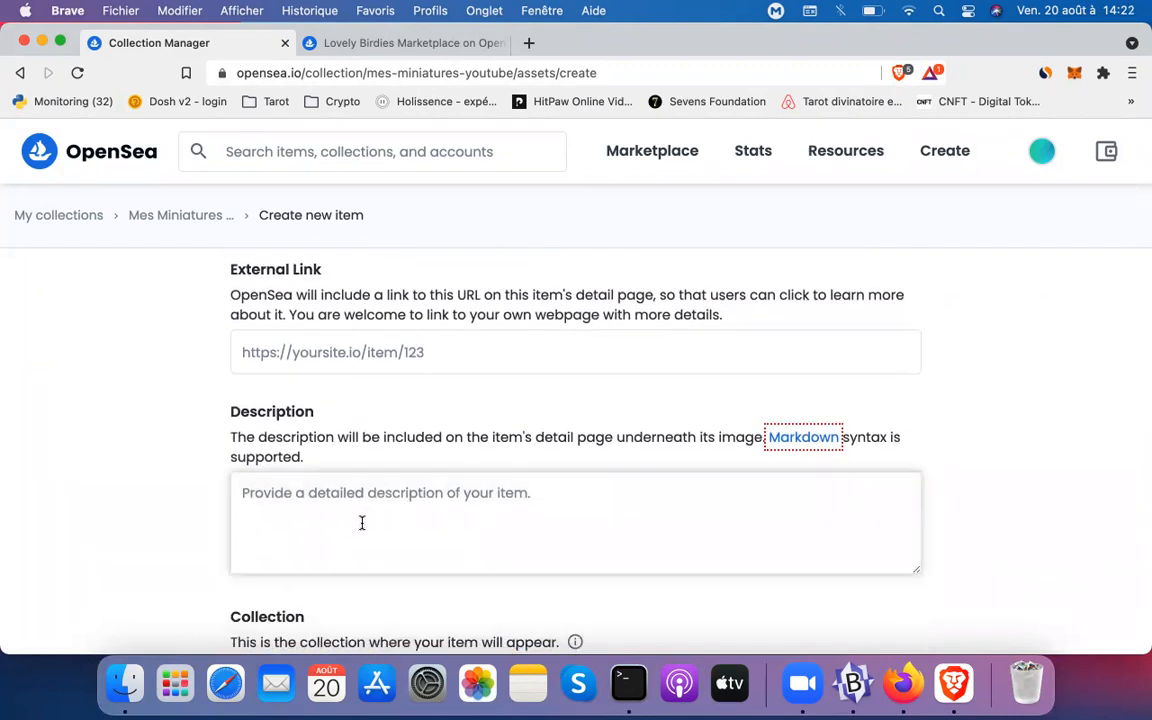
type("La premie")
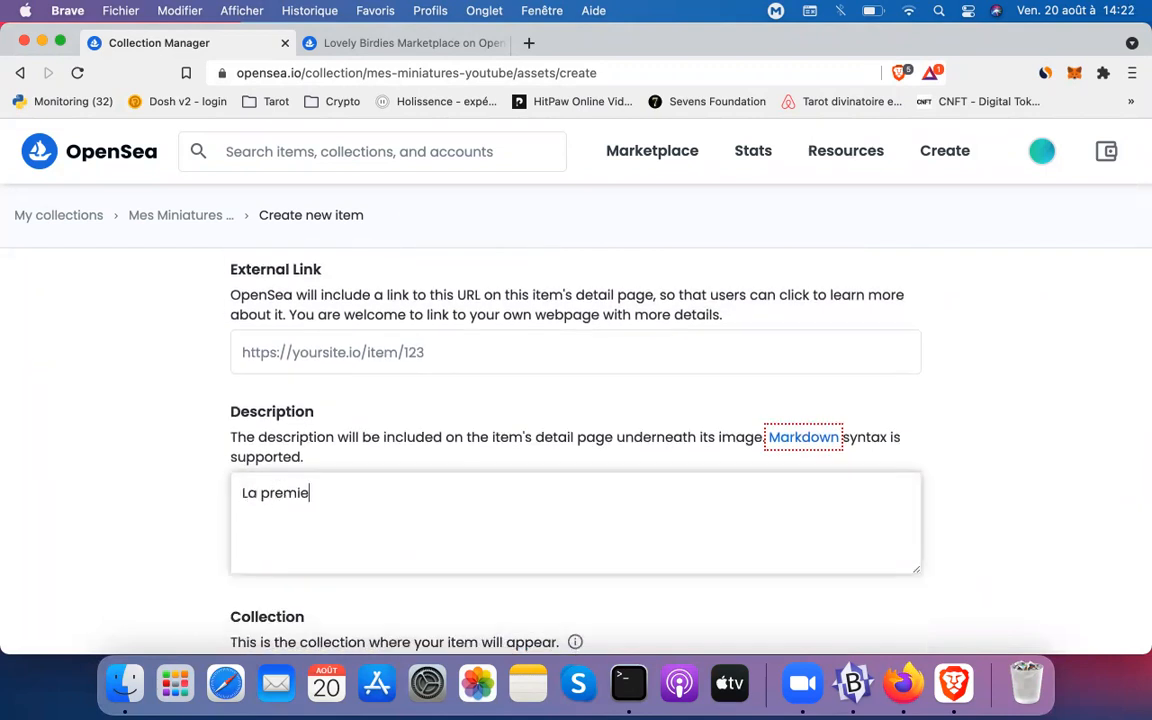
type("re miniature")
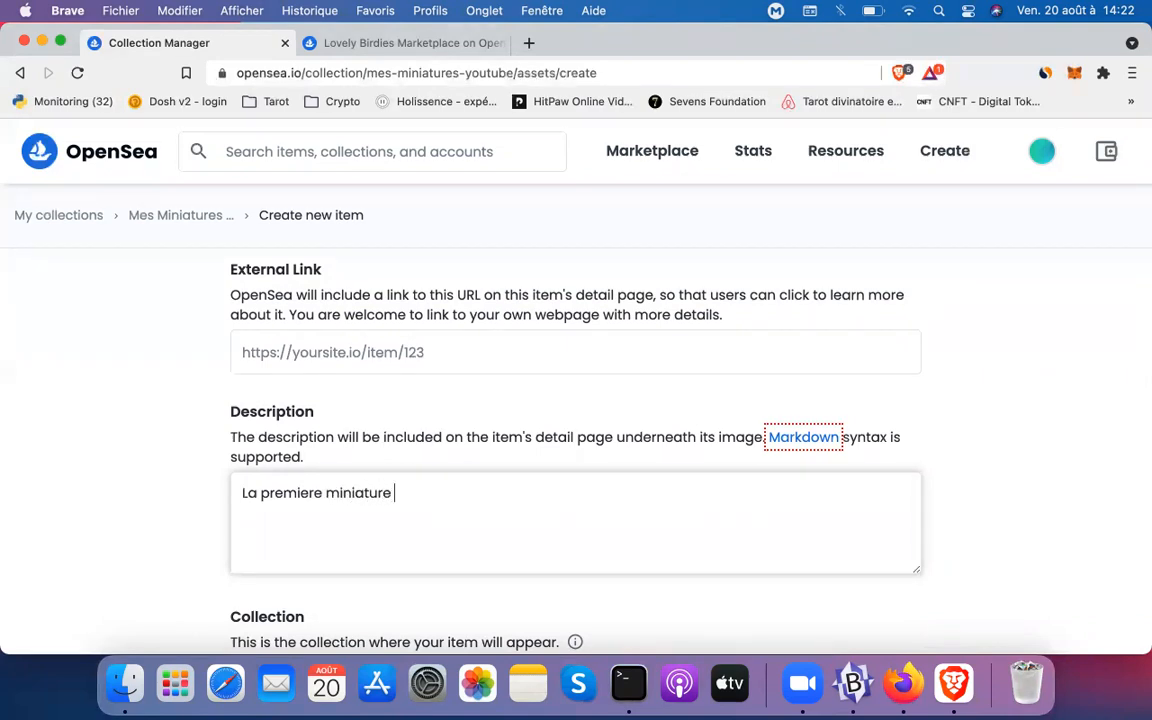
type(" de la chaine Yout")
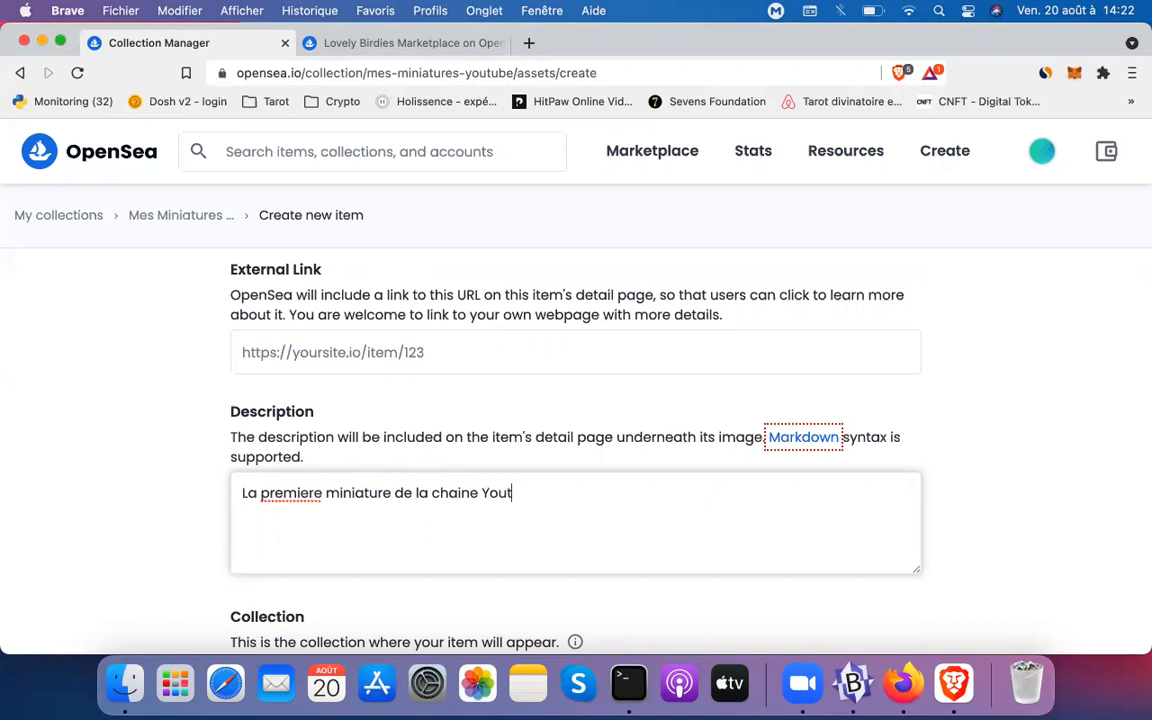
type("ube concernant Artb")
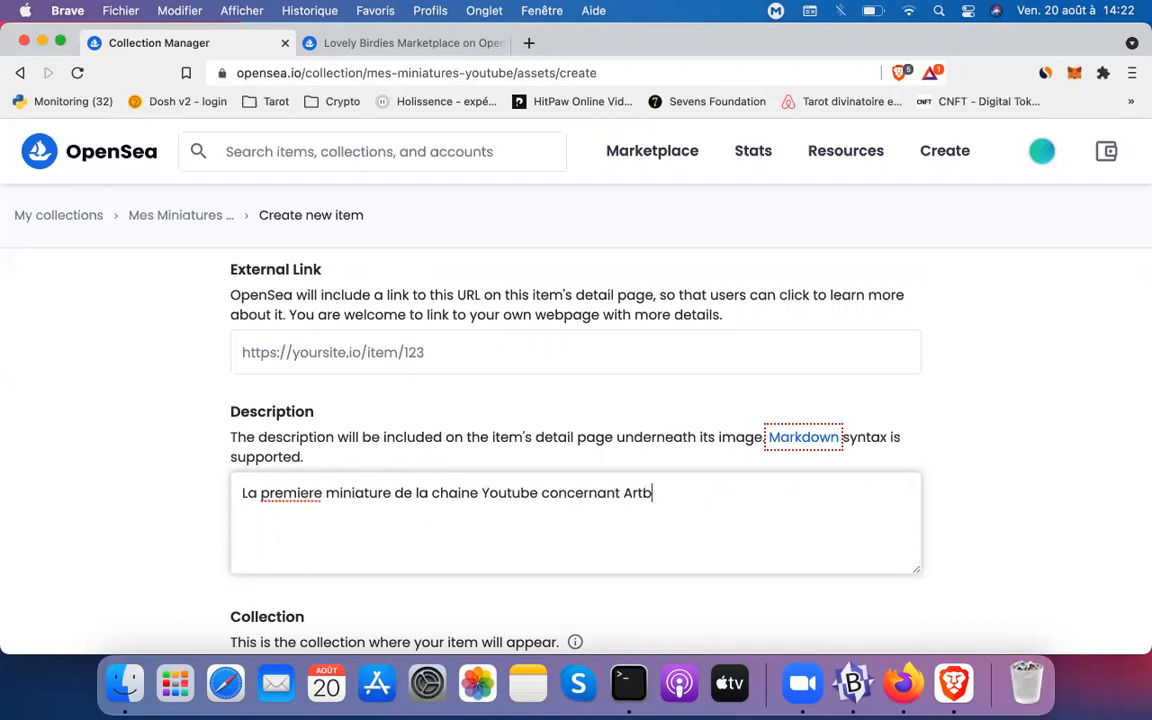
type("locks")
scroll(576, 420, "down", 3)
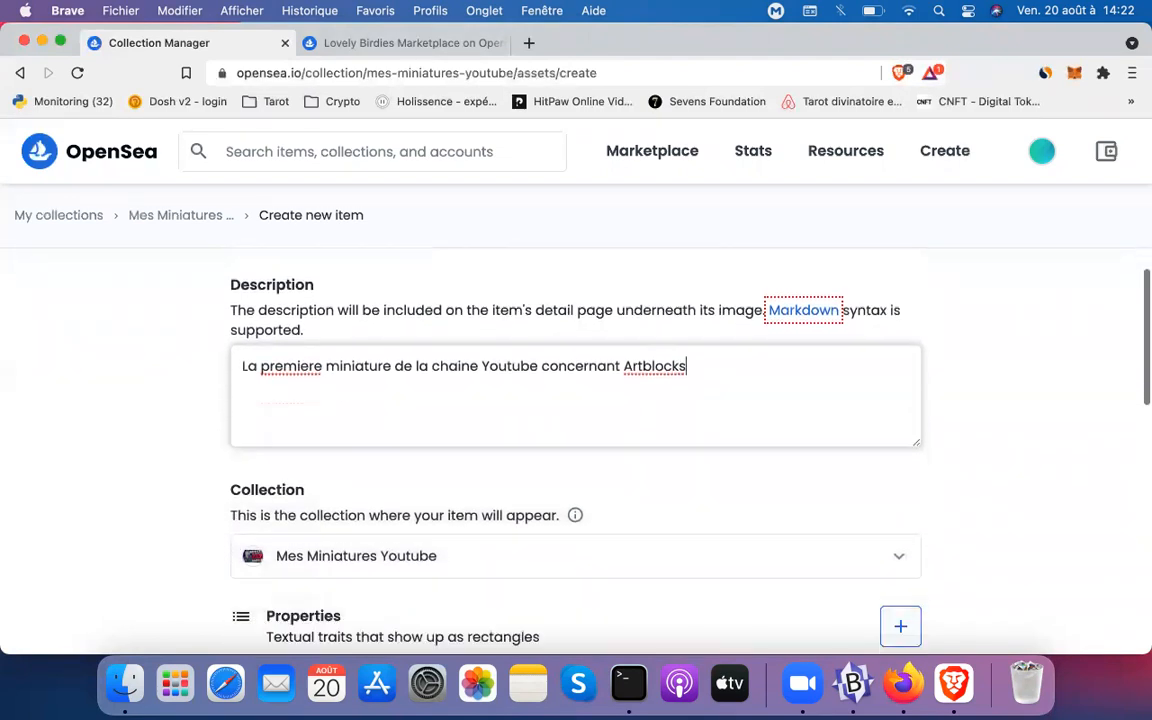
scroll(576, 420, "up", 2)
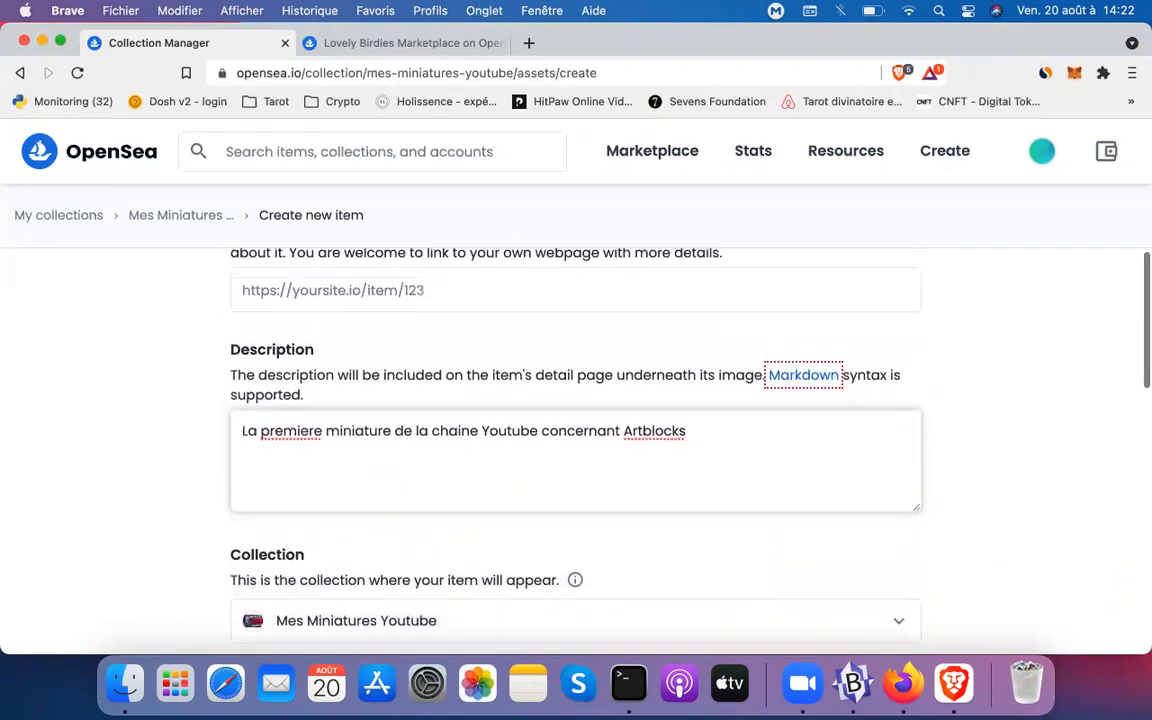
scroll(576, 420, "up", 1)
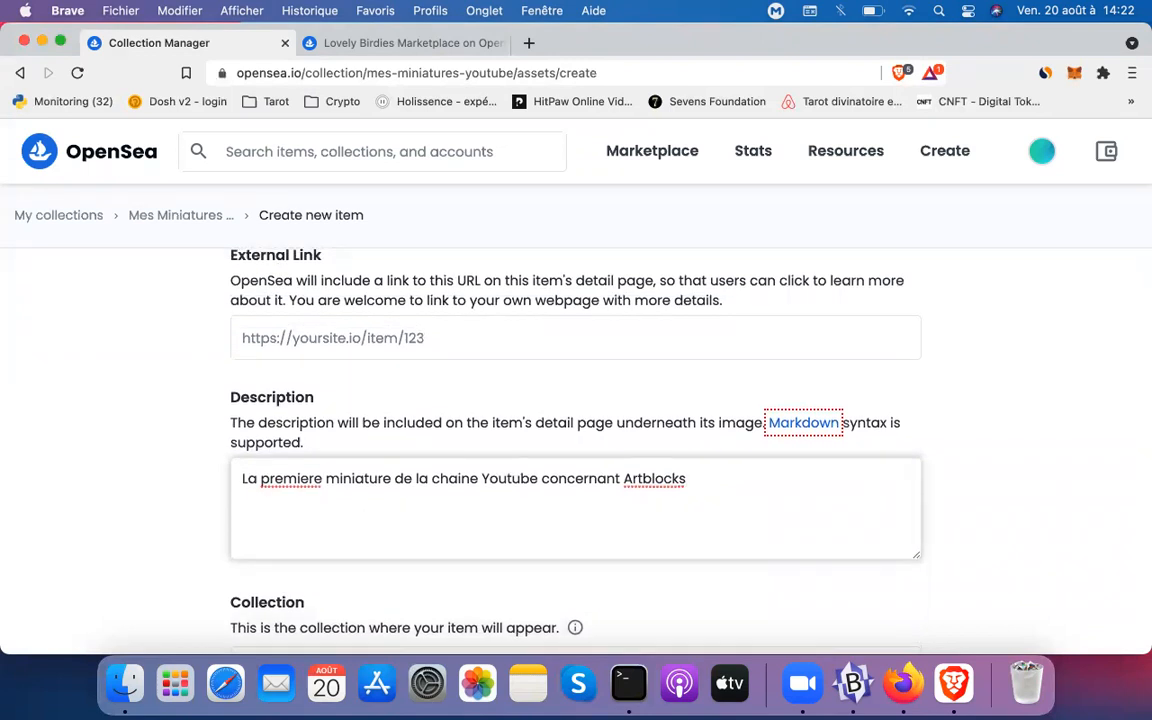
scroll(576, 420, "down", 1)
scroll(576, 420, "down", 2)
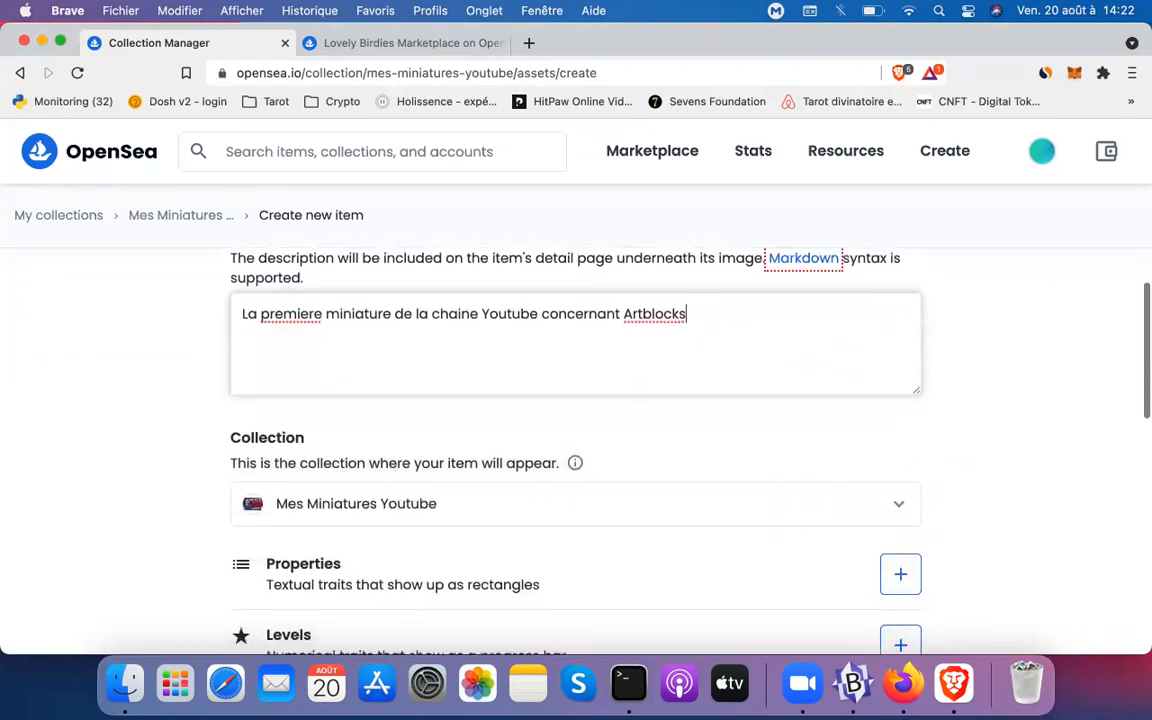
scroll(576, 420, "down", 3)
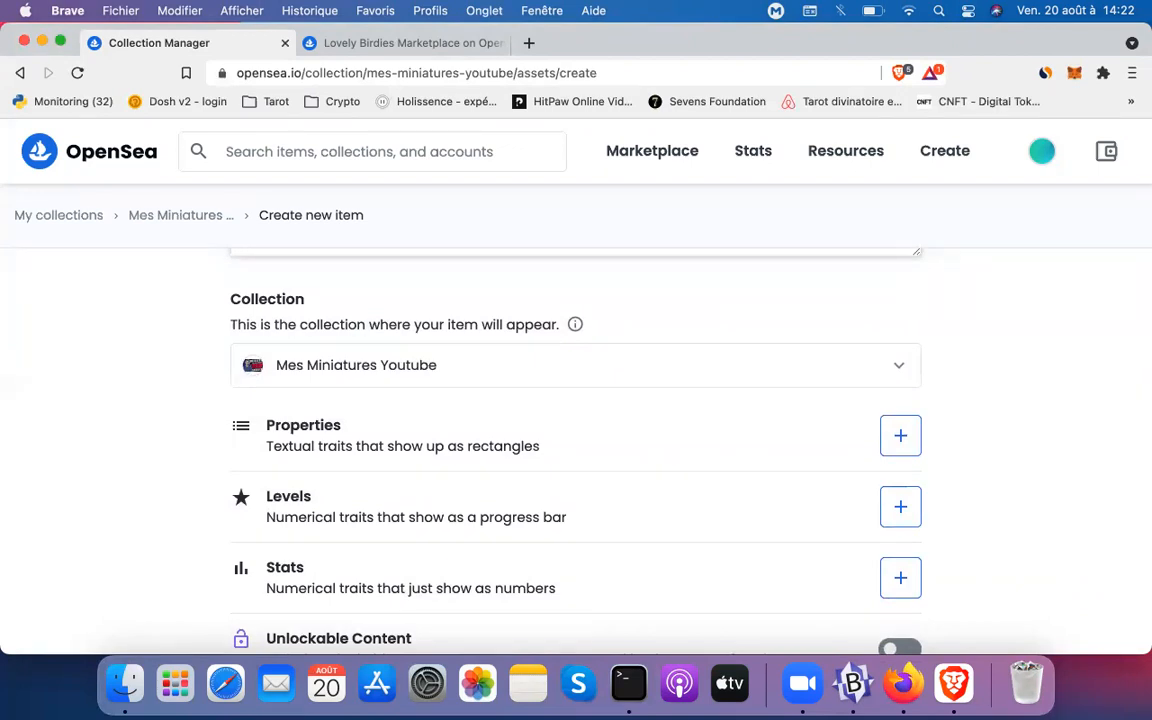
scroll(576, 420, "down", 1)
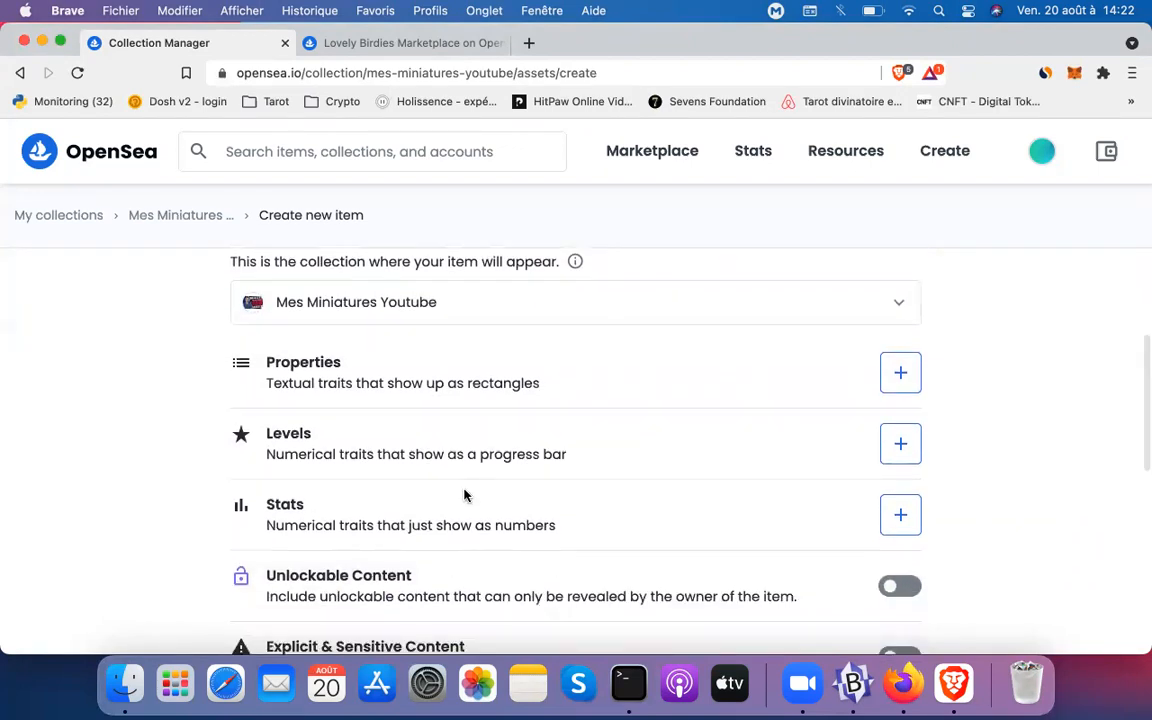
left_click(898, 369)
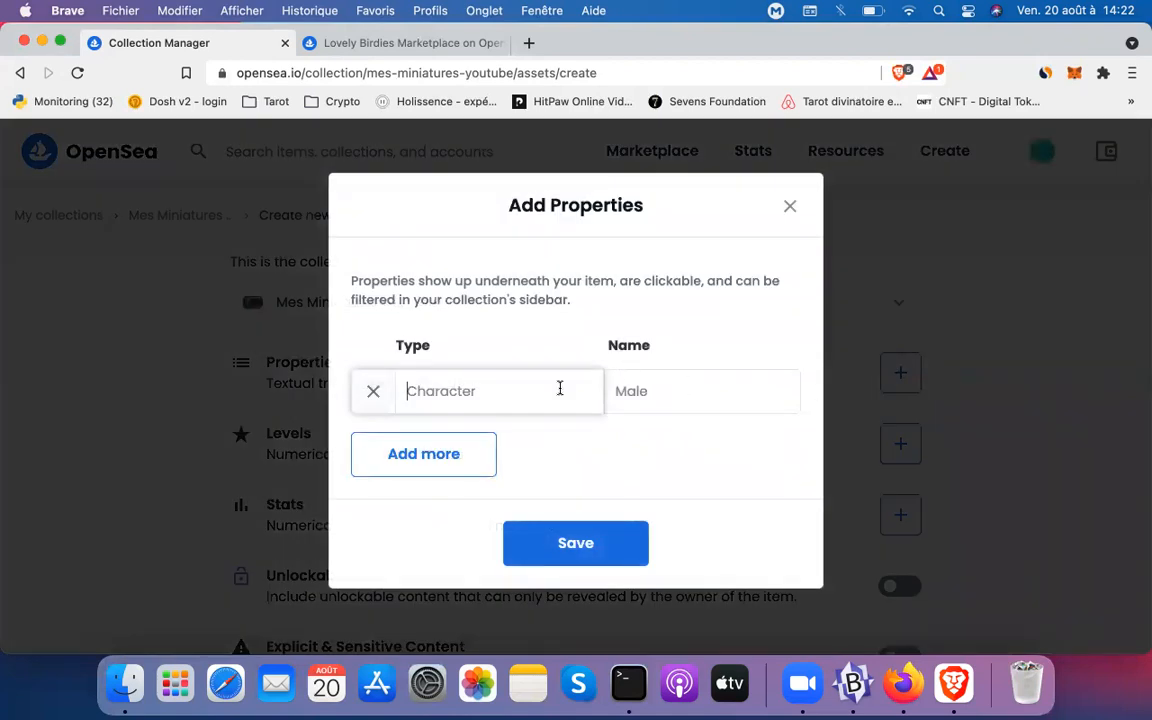
Add the properties Background: Fidenza and Character: David to the item
type("Background")
key("Tab")
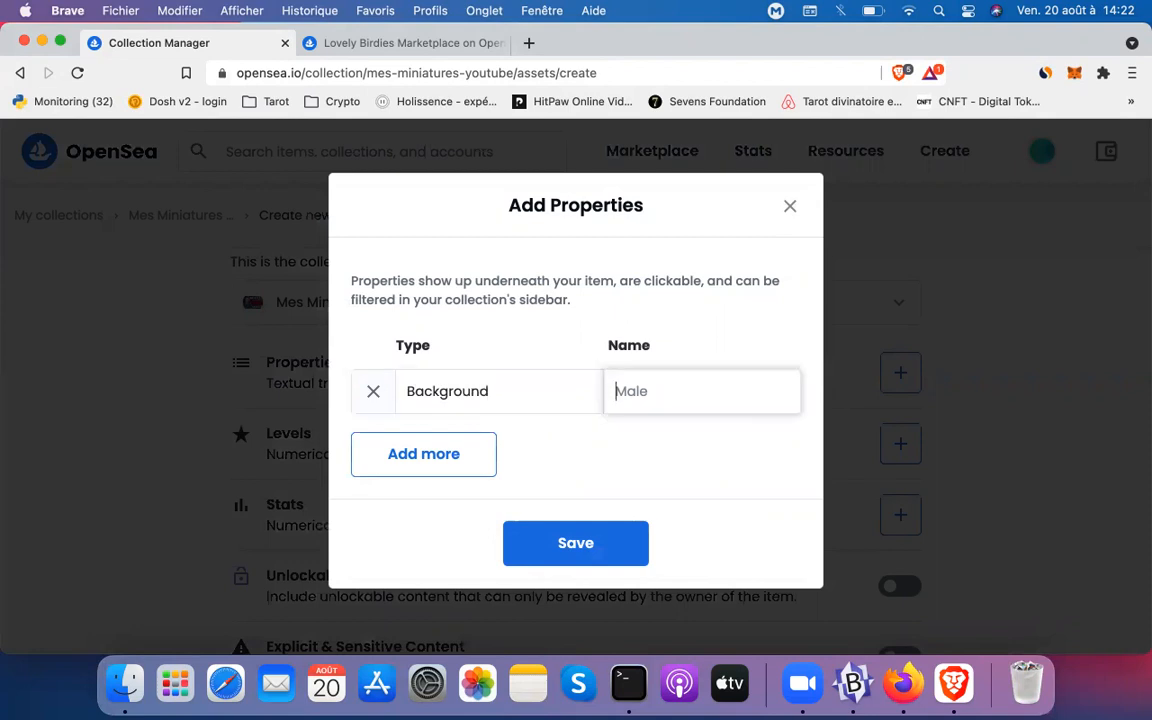
type("Fidenza")
left_click(394, 446)
left_click(489, 455)
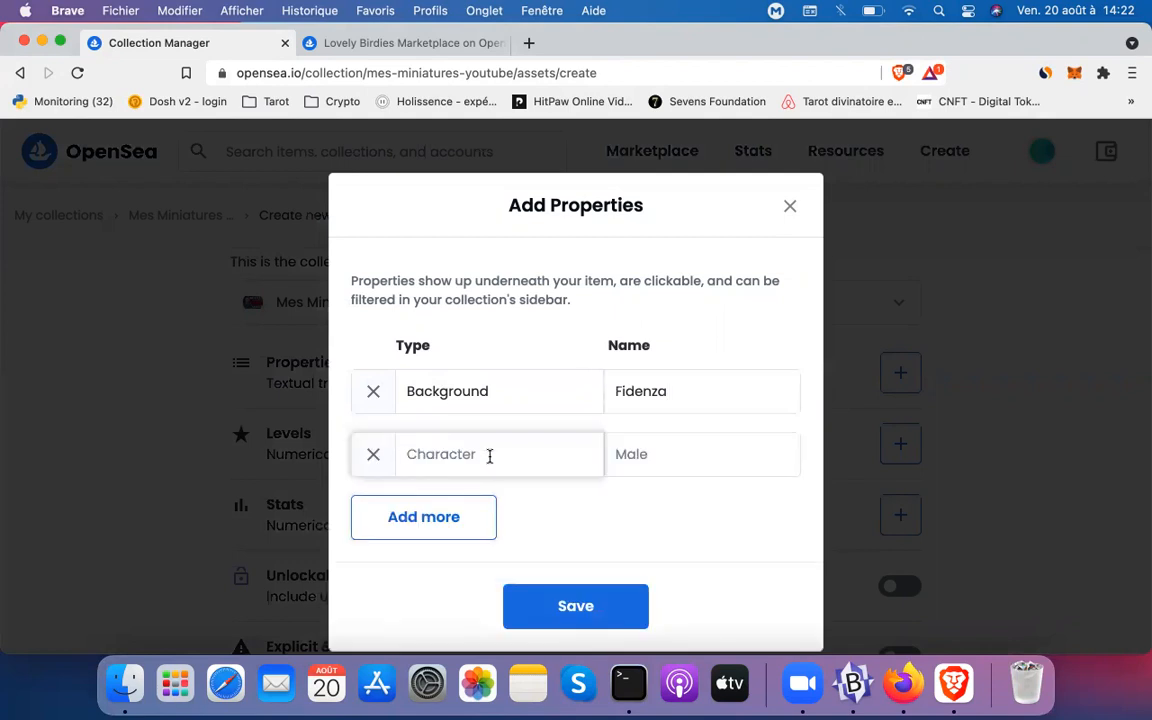
type("Character")
key("Tab")
type("Da")
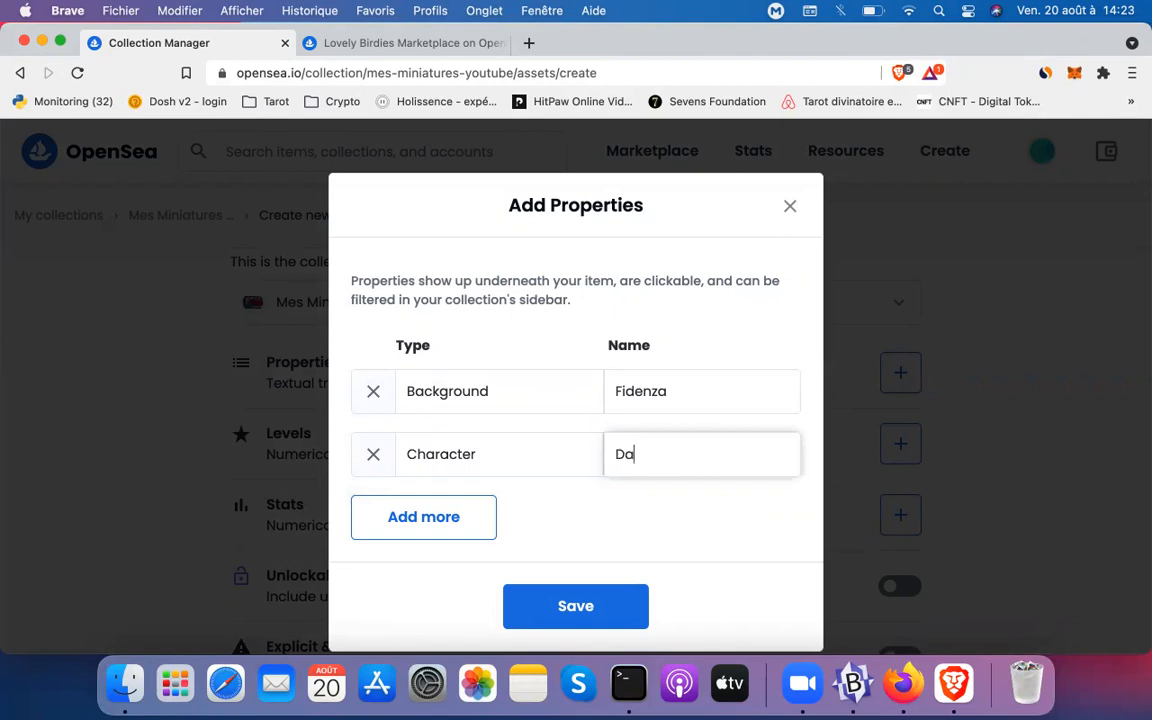
type("vid")
Add a third property, Series: Nft Stories, and save all three properties
left_click(420, 516)
left_click(499, 463)
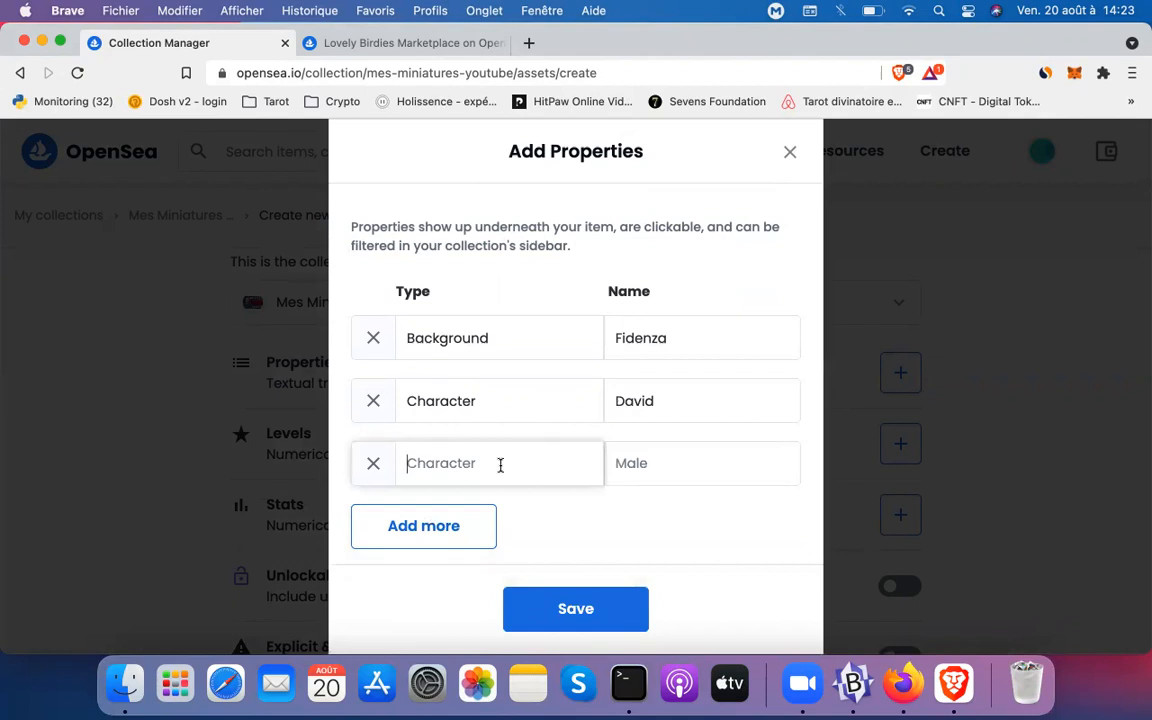
type("Series")
left_click(616, 463)
type("Nft Store")
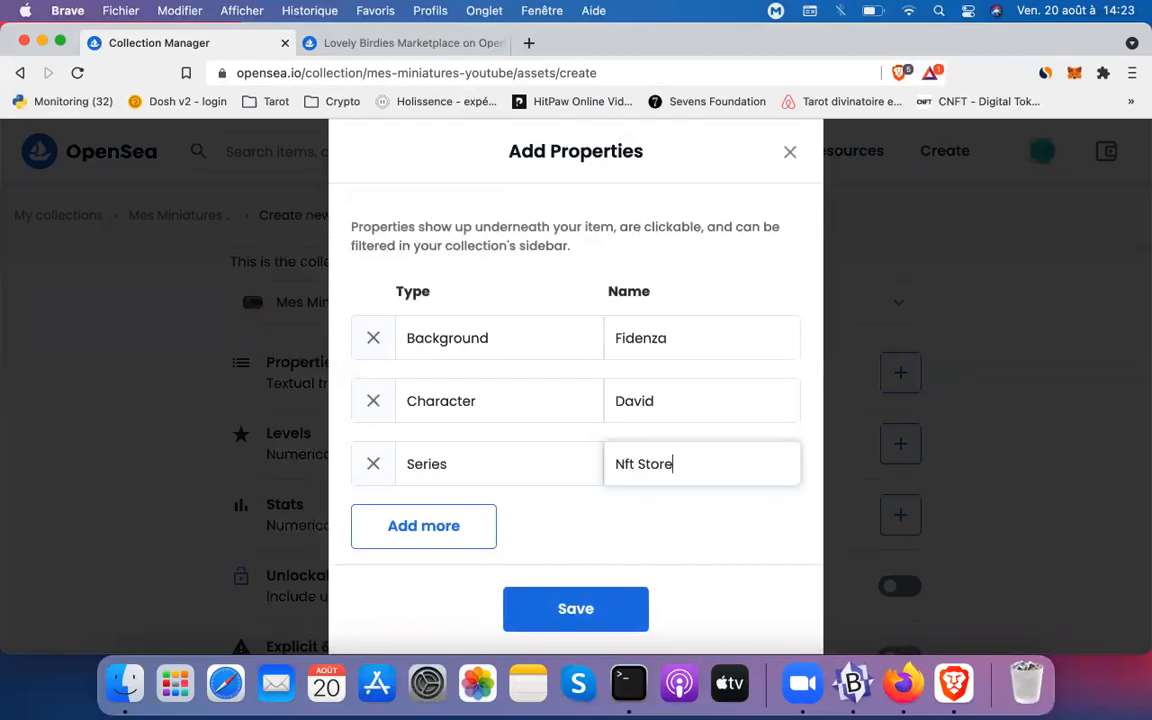
key("BackSpace")
type("ies")
left_click(540, 610)
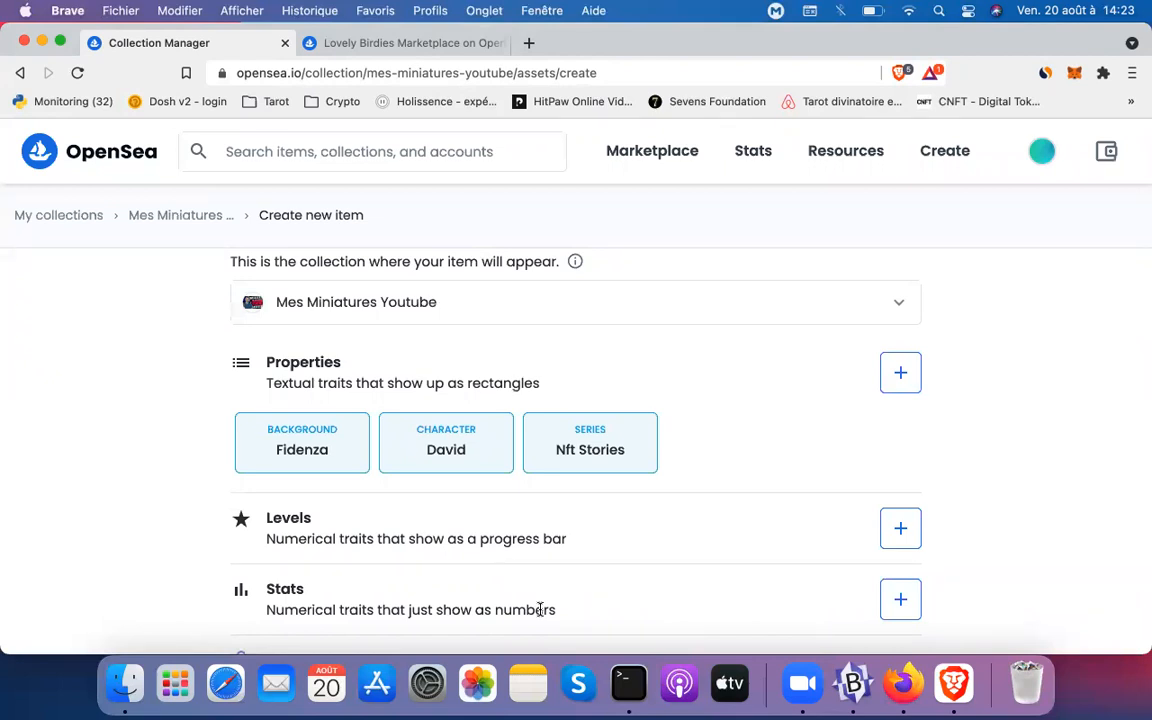
left_click(903, 527)
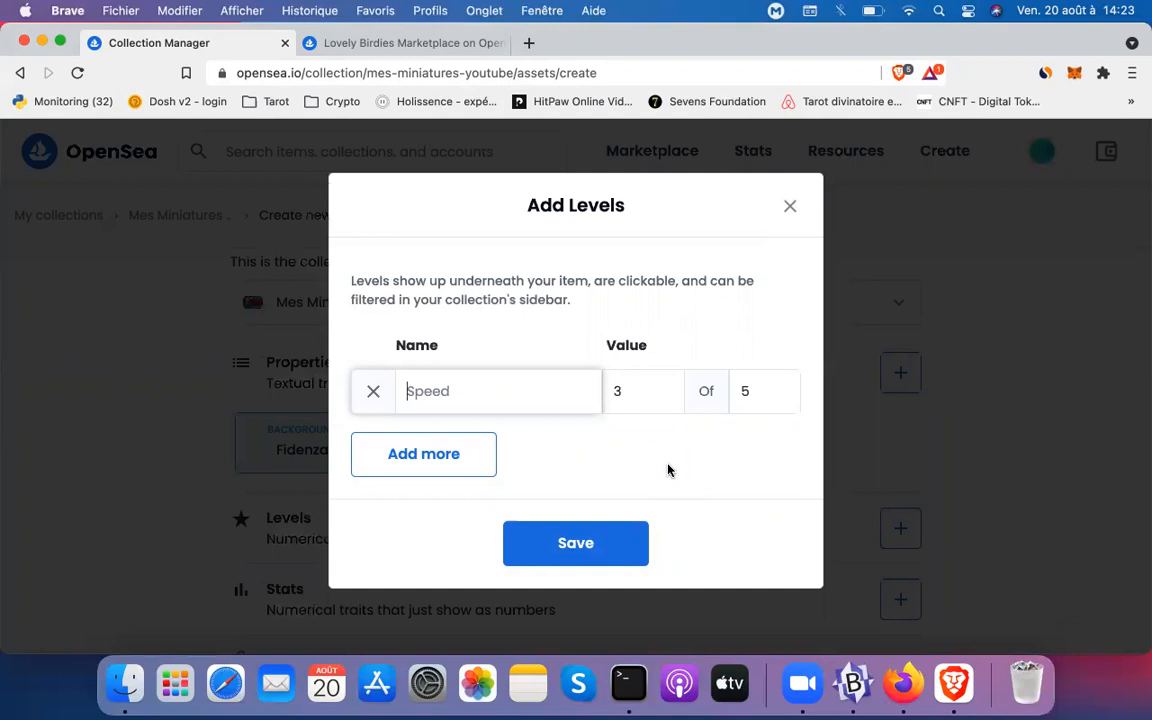
Add a Rarity Rank level with value 1 out of 10 and save it
type("Rarity Rank")
left_click(622, 392)
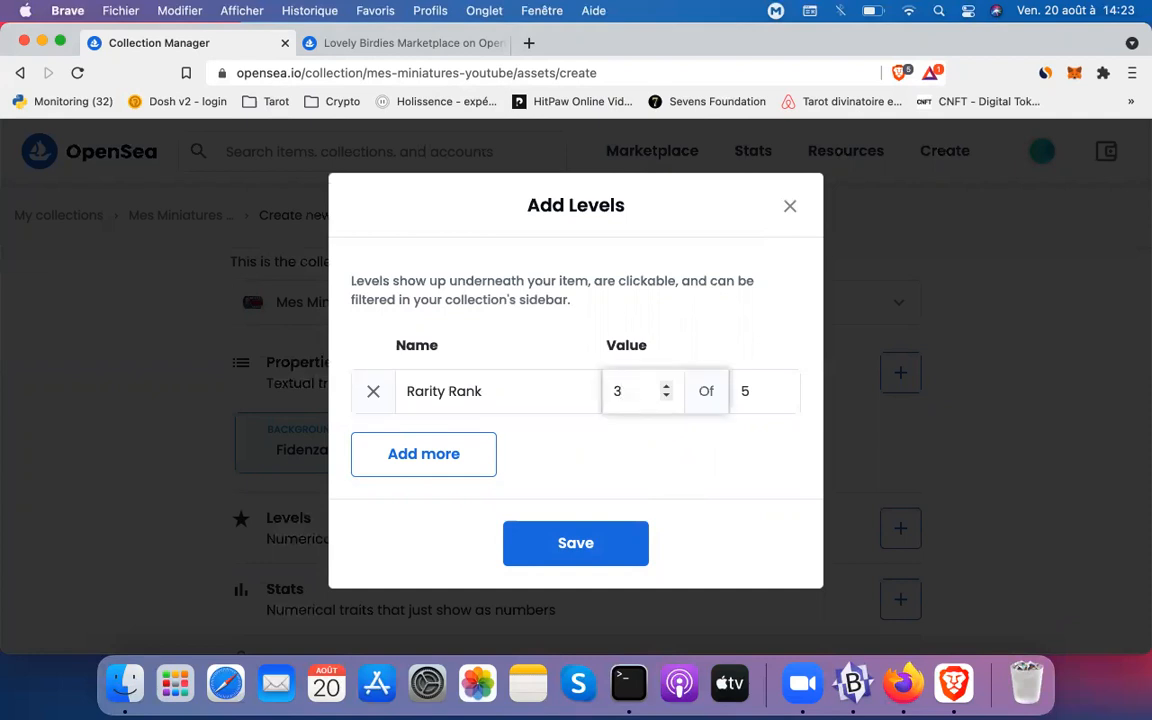
left_click(666, 397)
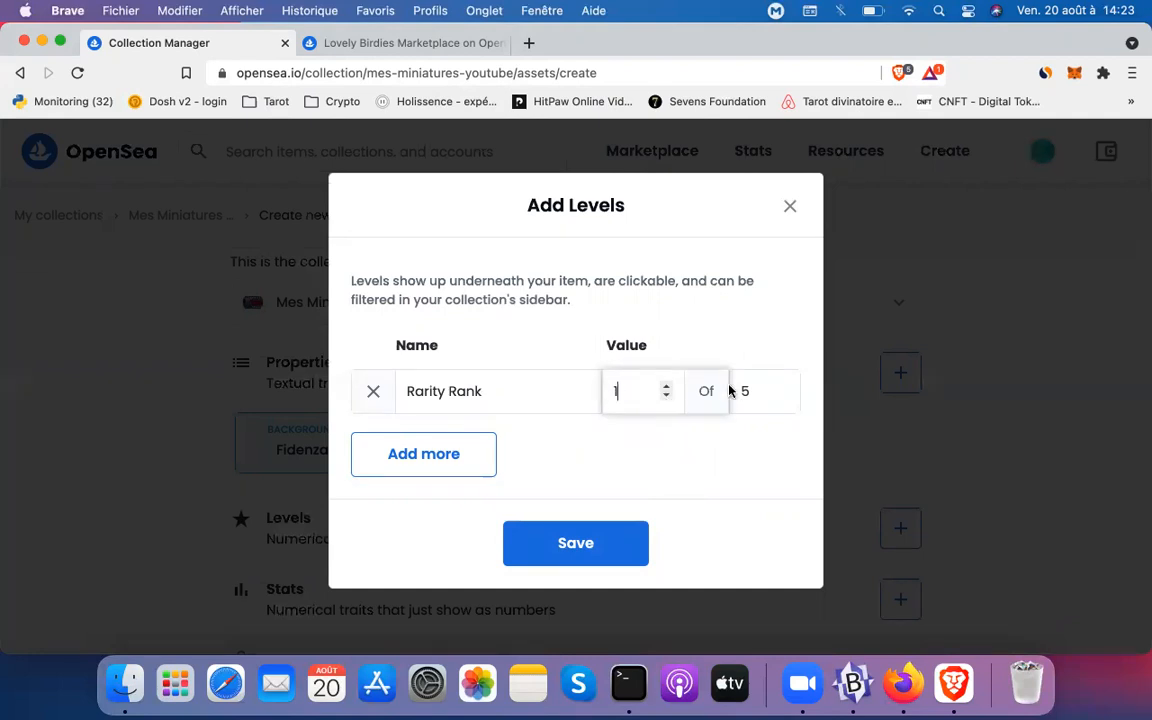
left_click(783, 387)
left_click(783, 387)
left_click(783, 387)
left_click(783, 387)
left_click(783, 387)
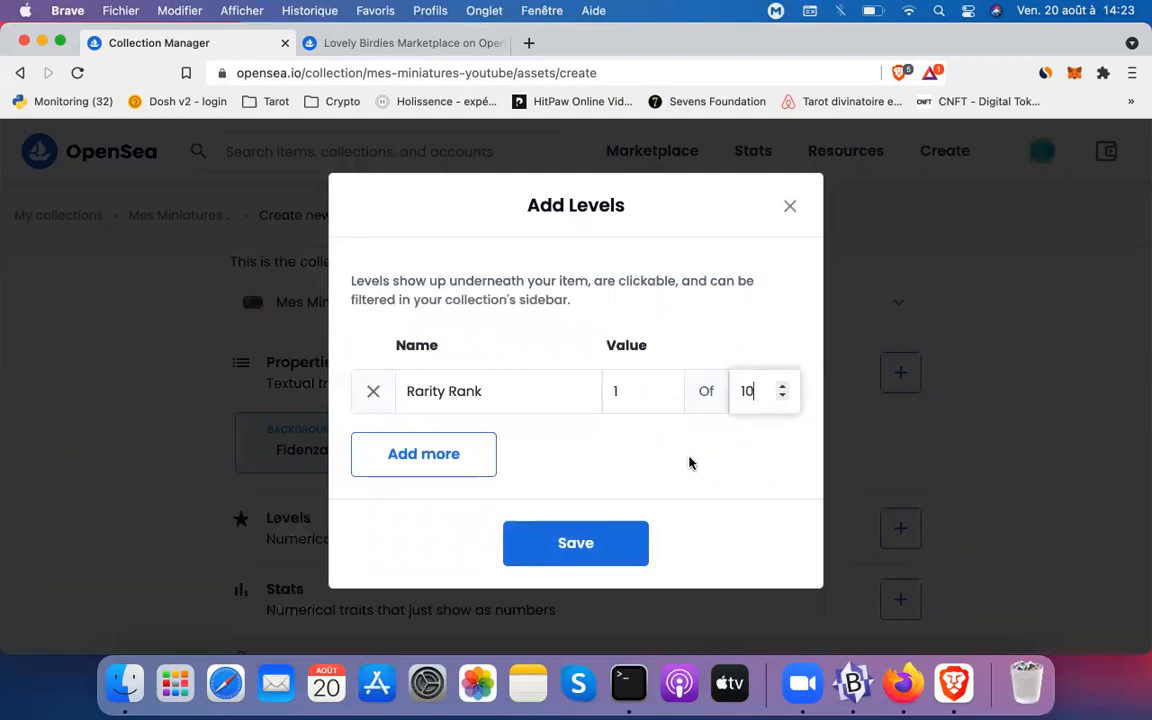
left_click(586, 546)
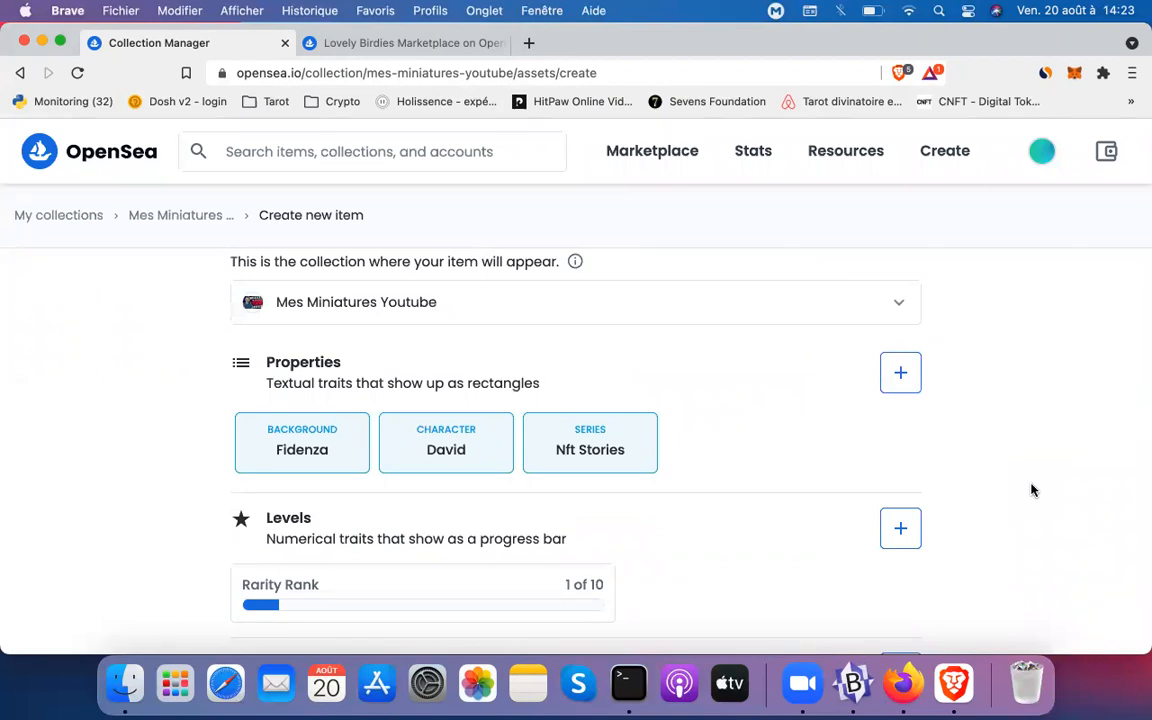
scroll(1030, 488, "down", 3)
left_click(901, 529)
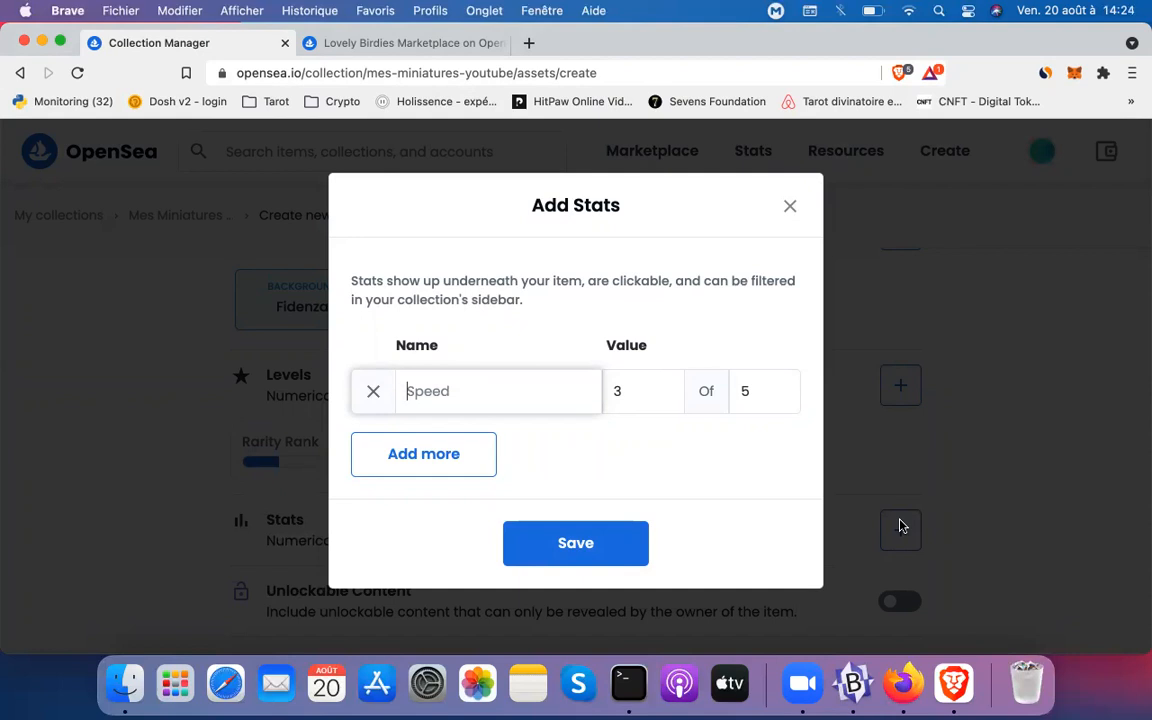
left_click(788, 207)
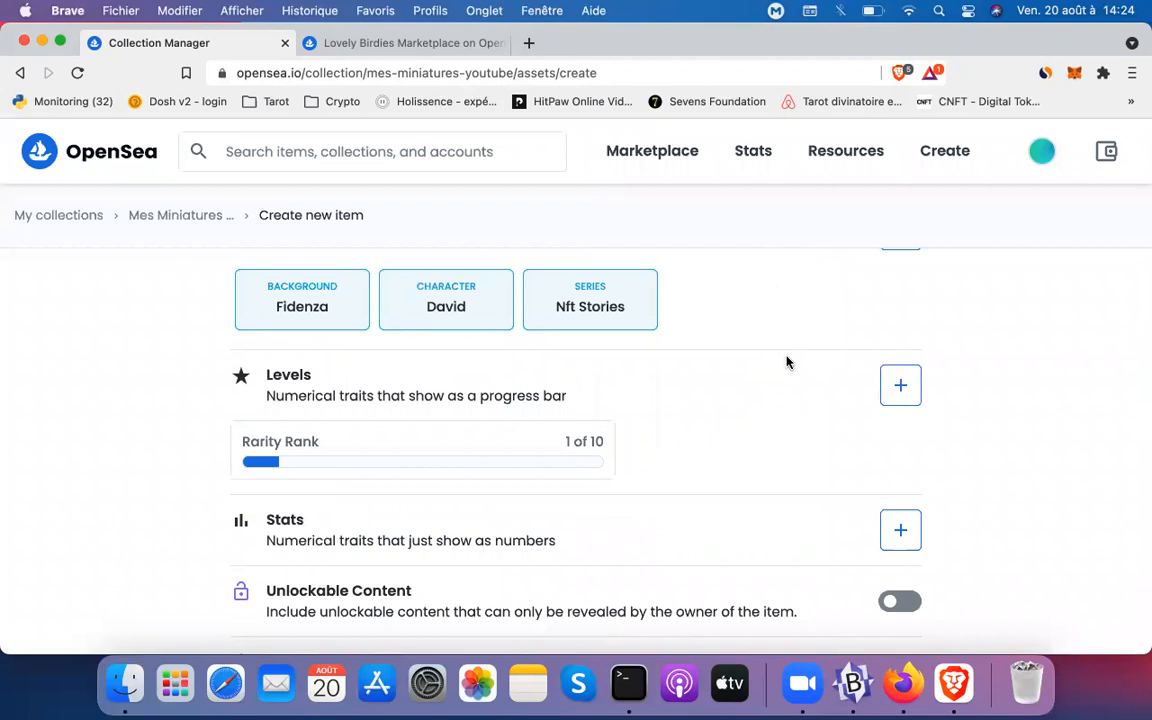
scroll(787, 362, "down", 2)
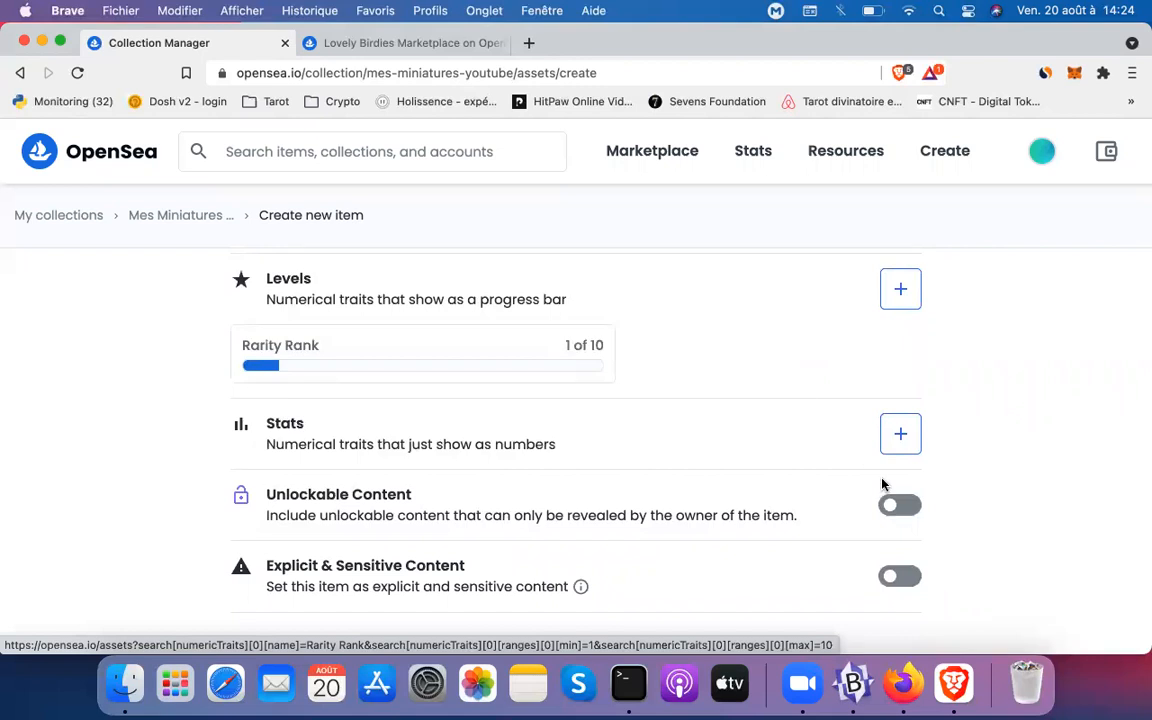
left_click(895, 503)
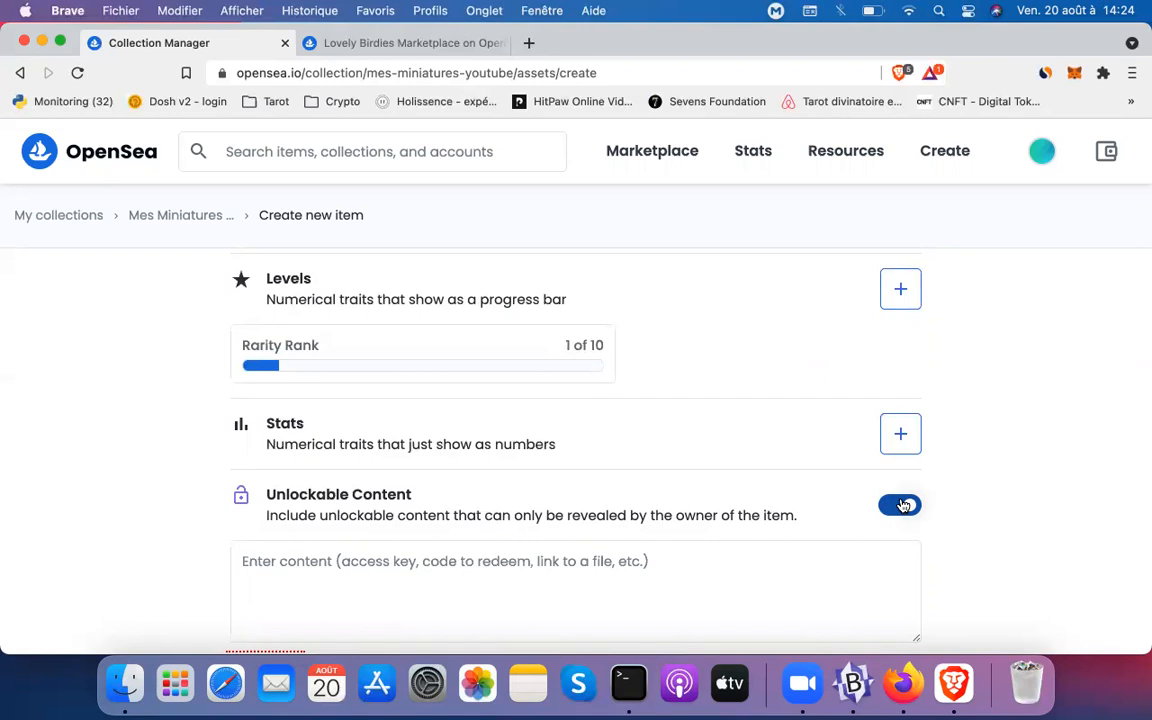
left_click(903, 506)
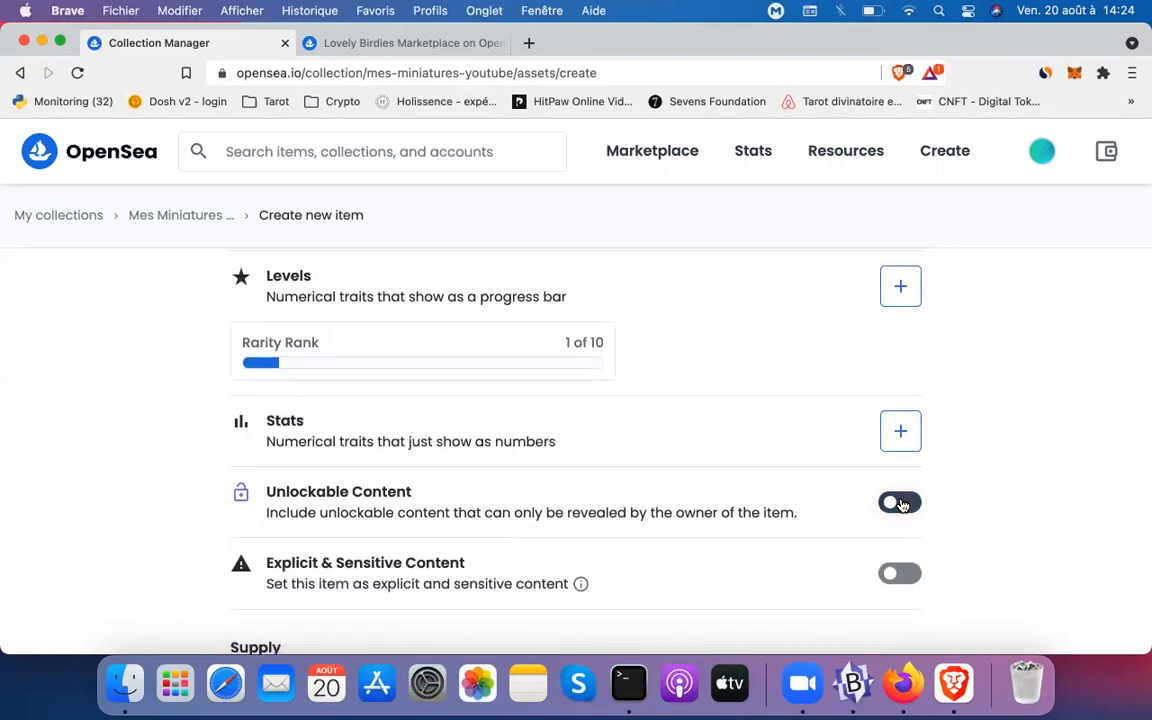
scroll(900, 505, "down", 1)
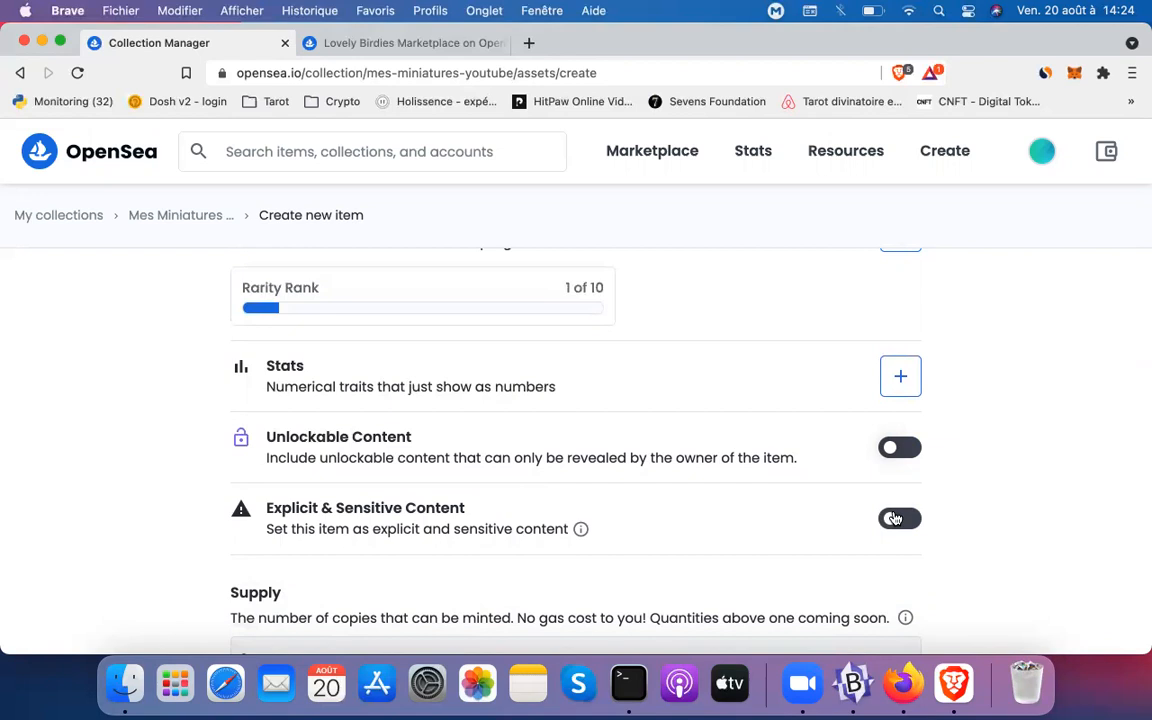
scroll(890, 518, "down", 3)
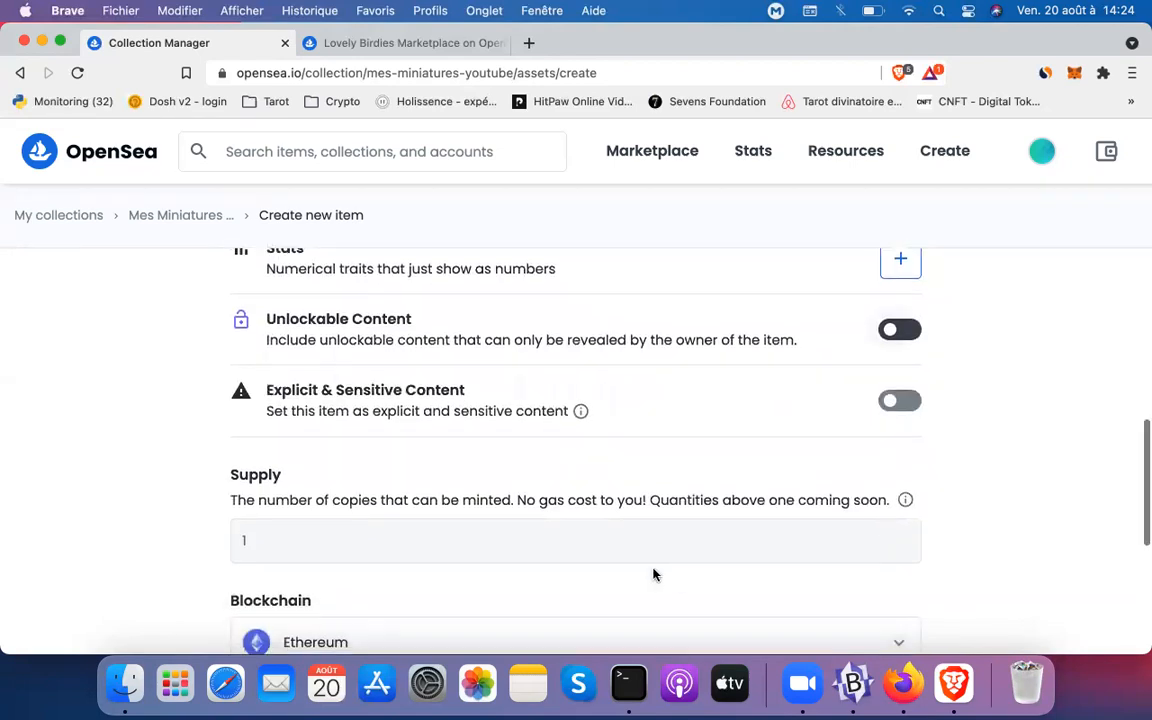
double_click(553, 540)
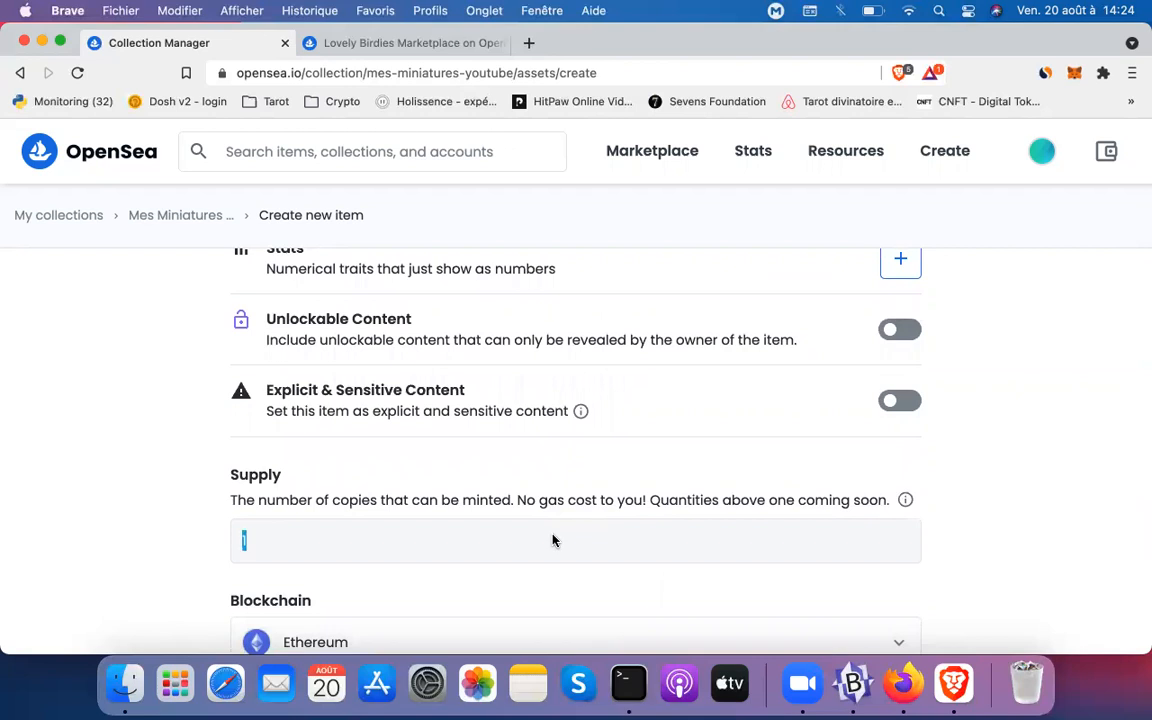
key("BackSpace")
key("super+z")
key("BackSpace")
scroll(152, 524, "down", 5)
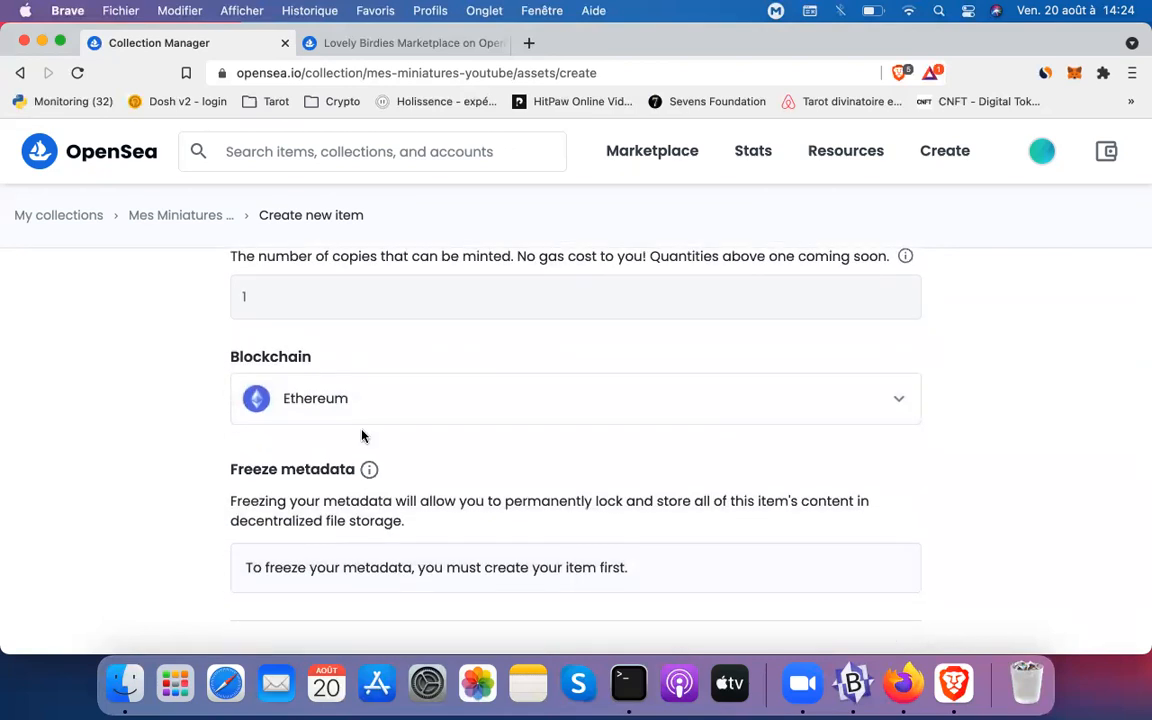
left_click(433, 408)
left_click(433, 408)
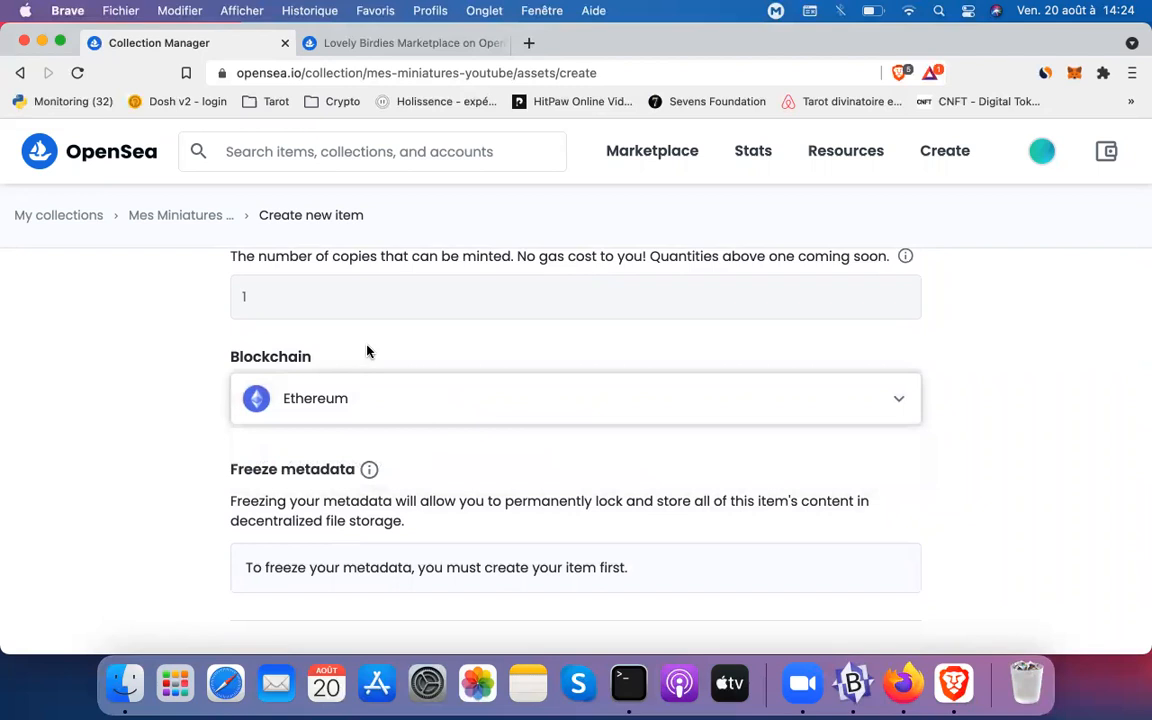
scroll(367, 351, "up", 2)
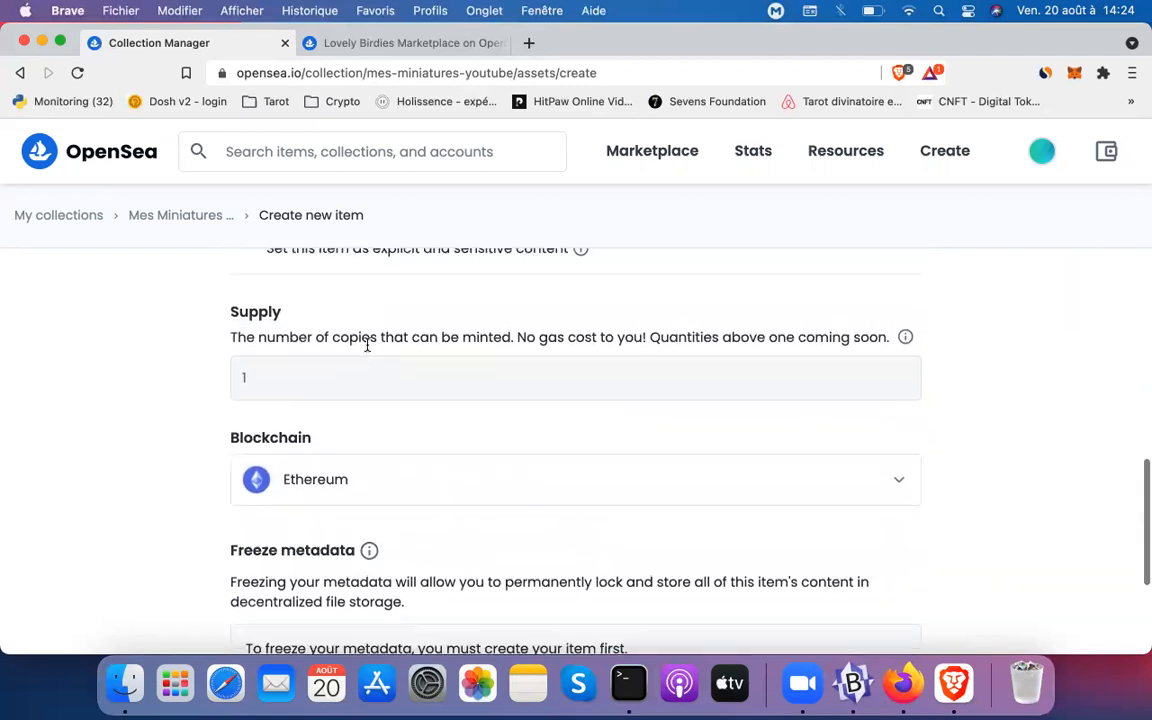
left_click(415, 497)
left_click(415, 497)
scroll(415, 497, "down", 3)
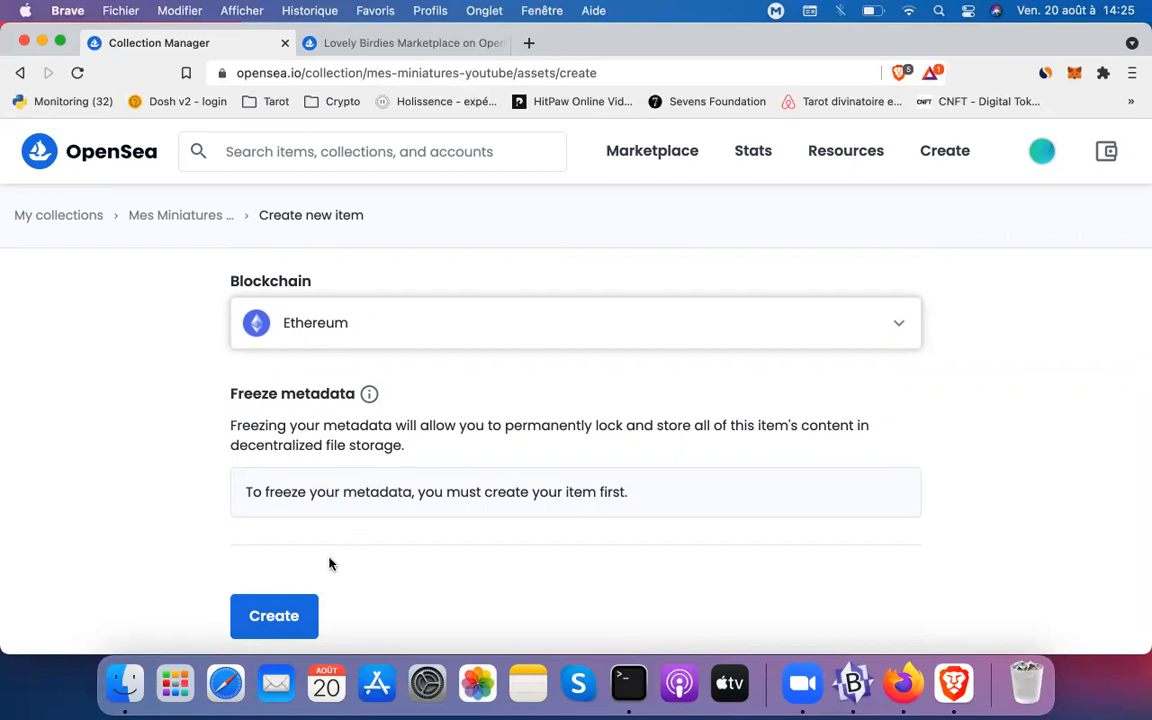
Create the item, then close the 'You created' confirmation to view the Ma miniature ArtBlocks page
left_click(268, 614)
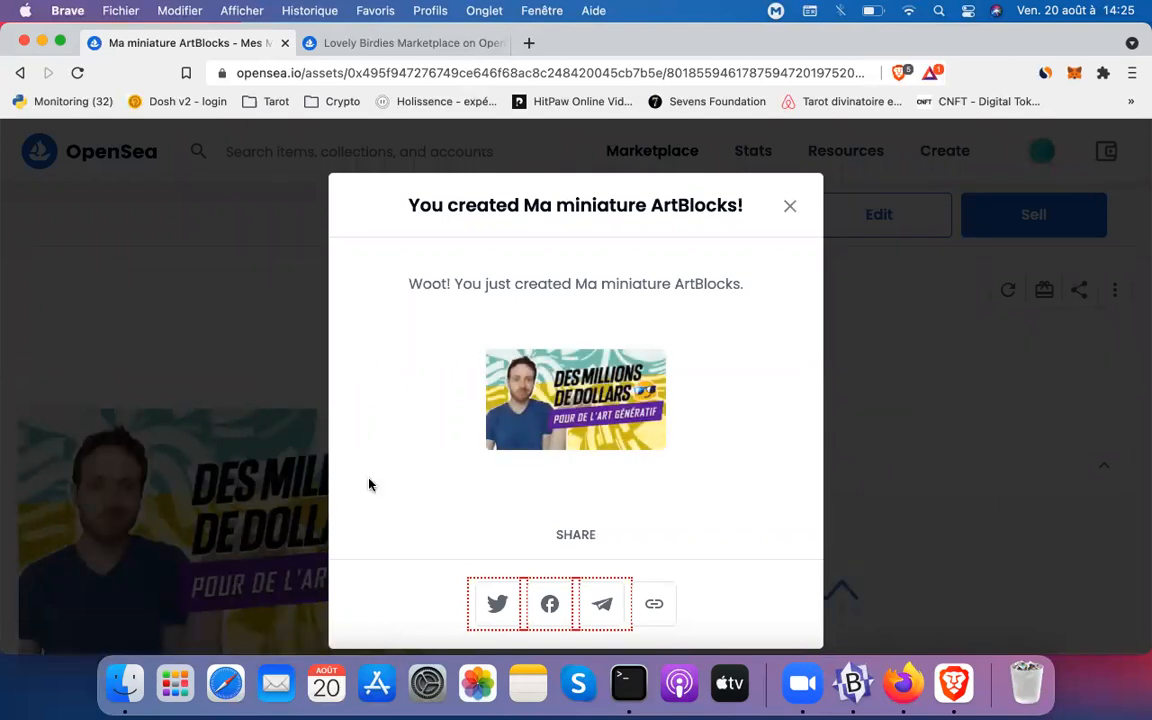
left_click(790, 208)
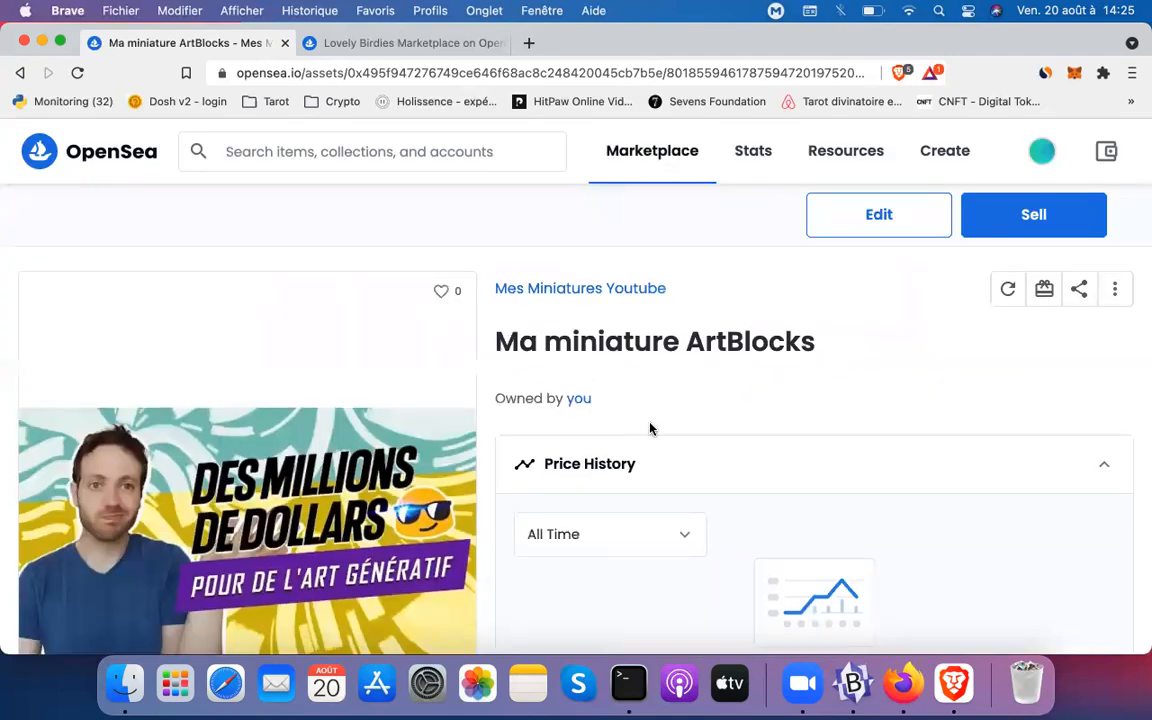
scroll(648, 429, "down", 5)
scroll(650, 429, "up", 3)
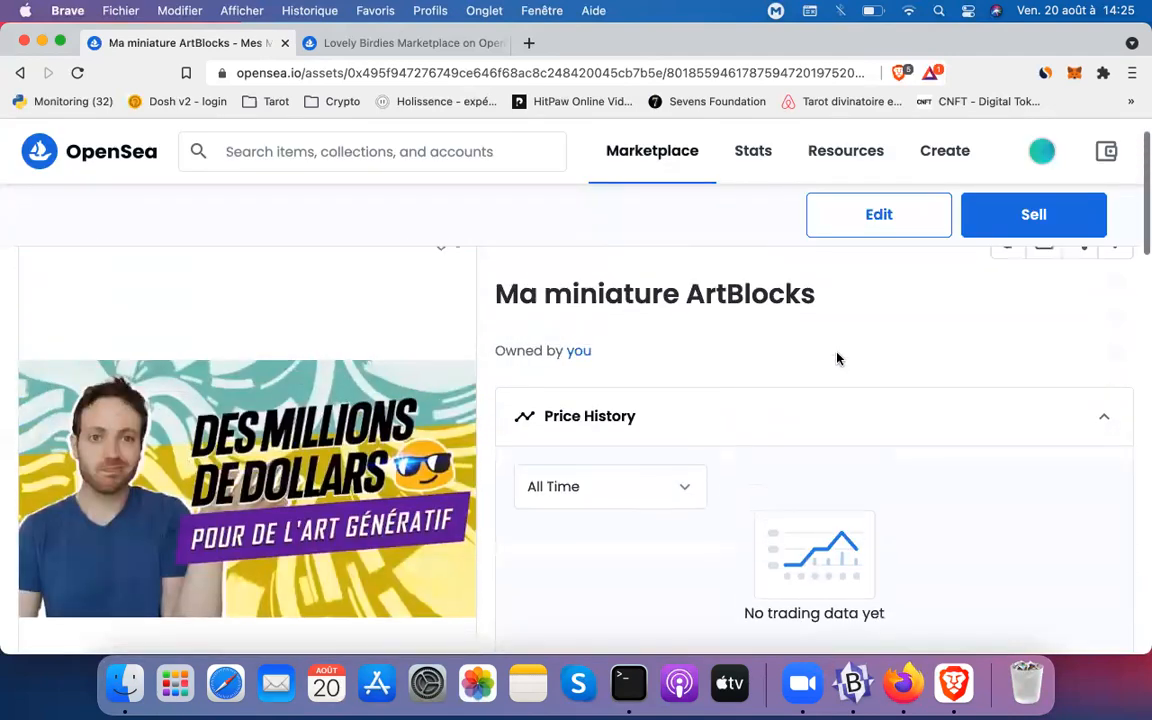
Open the sell form for Ma miniature ArtBlocks and choose the Highest Bid auction method
left_click(1030, 216)
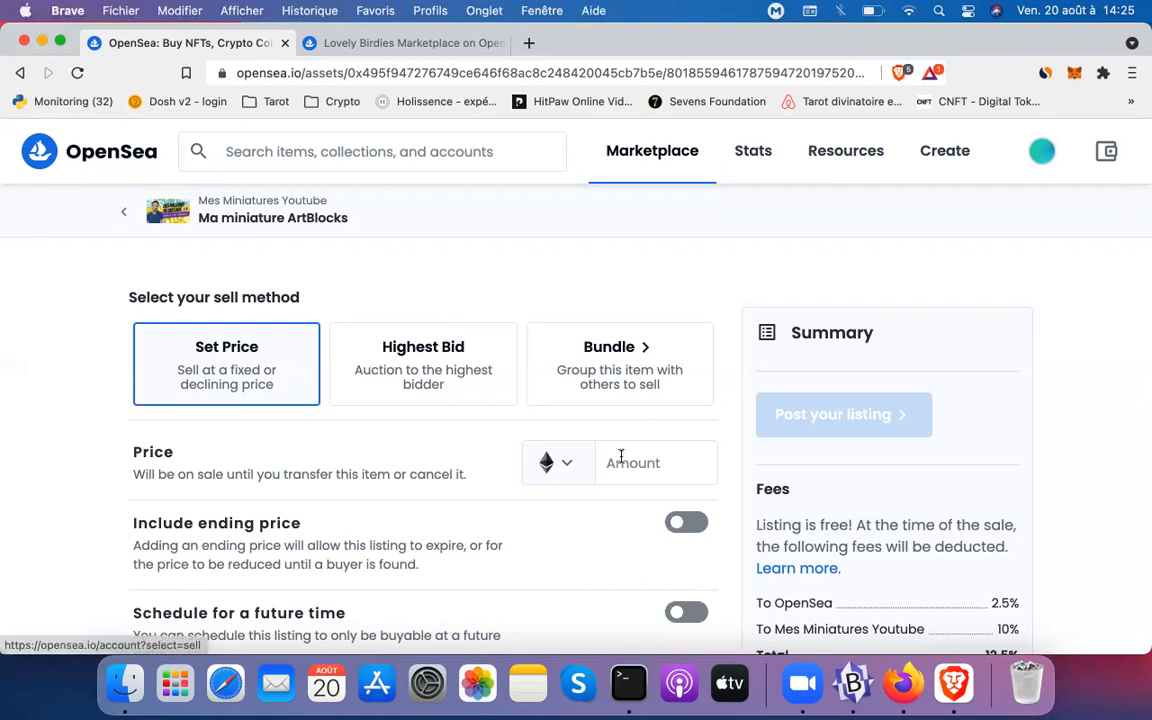
left_click(397, 363)
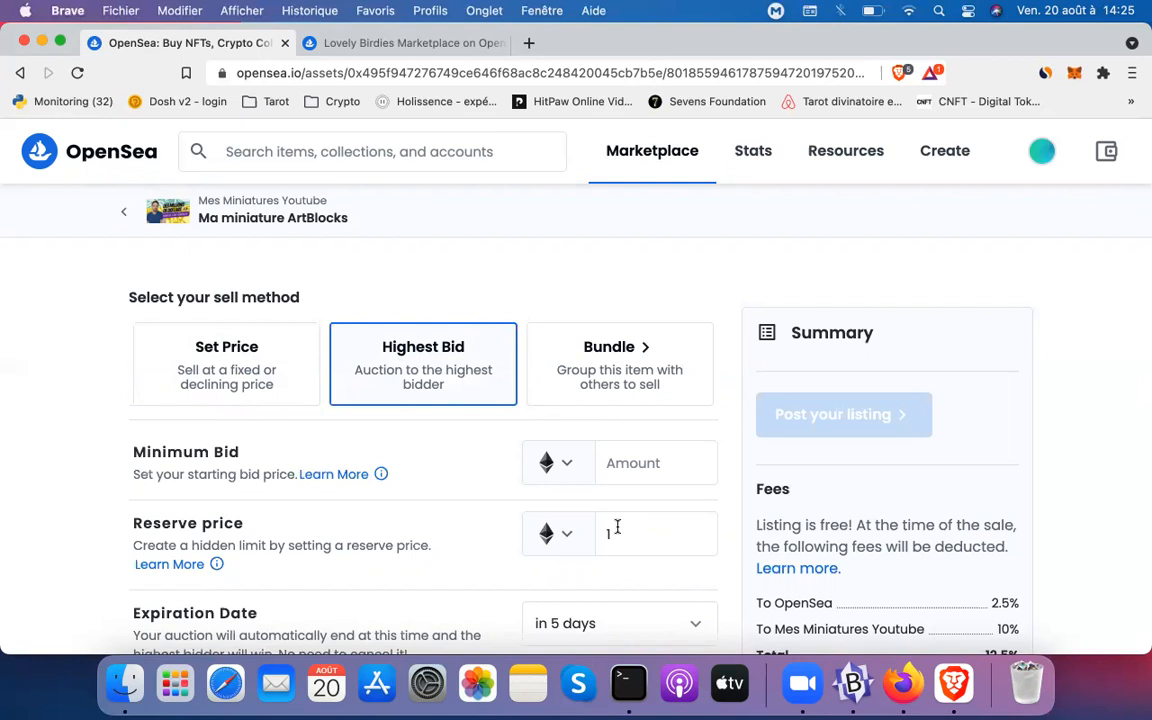
scroll(617, 530, "down", 2)
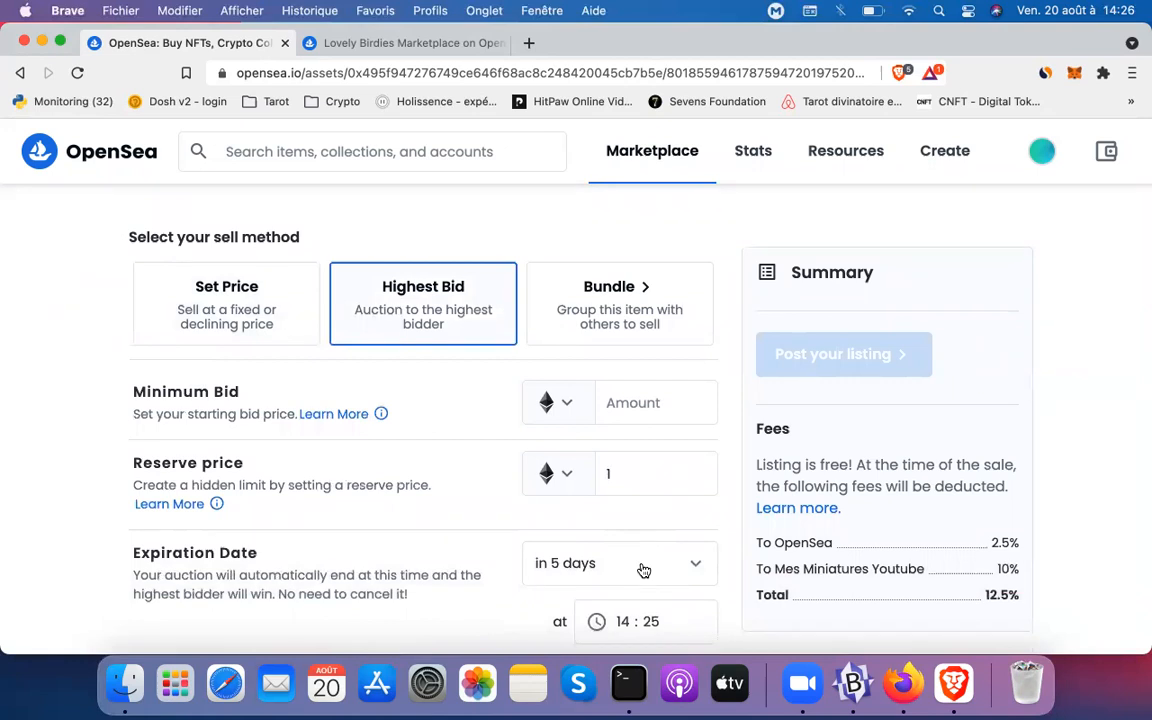
Look at the Bundle selling option, then return to the fixed-price Set Price form
left_click(571, 327)
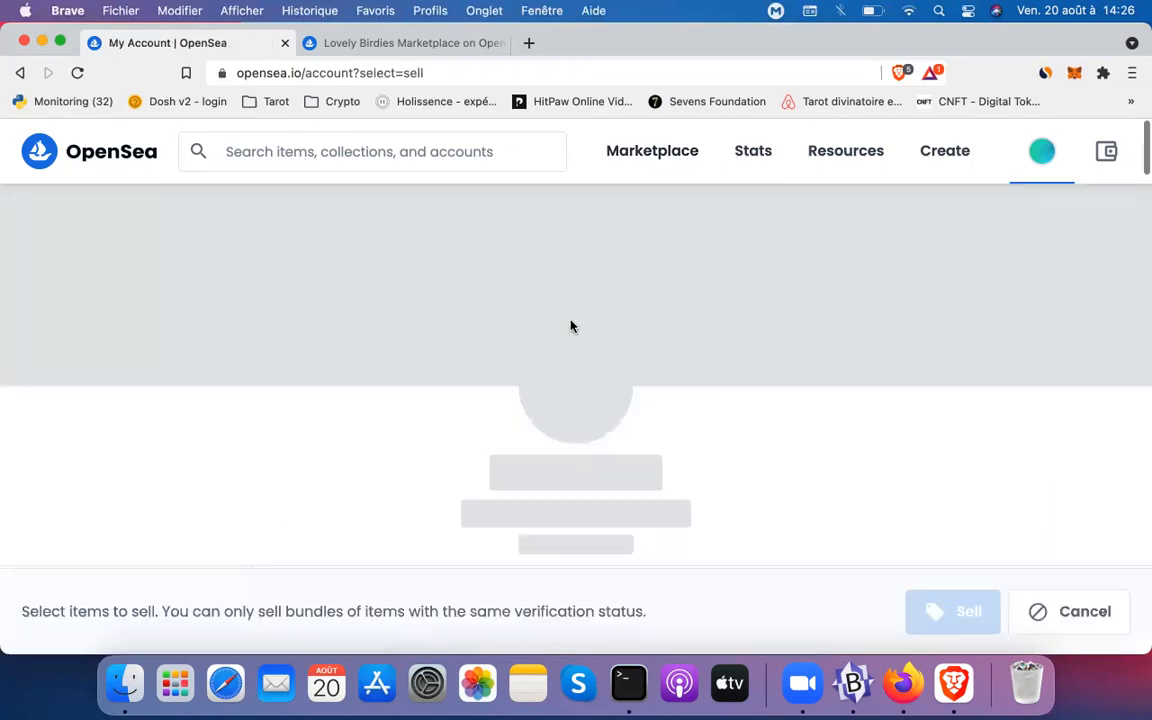
scroll(440, 350, "down", 3)
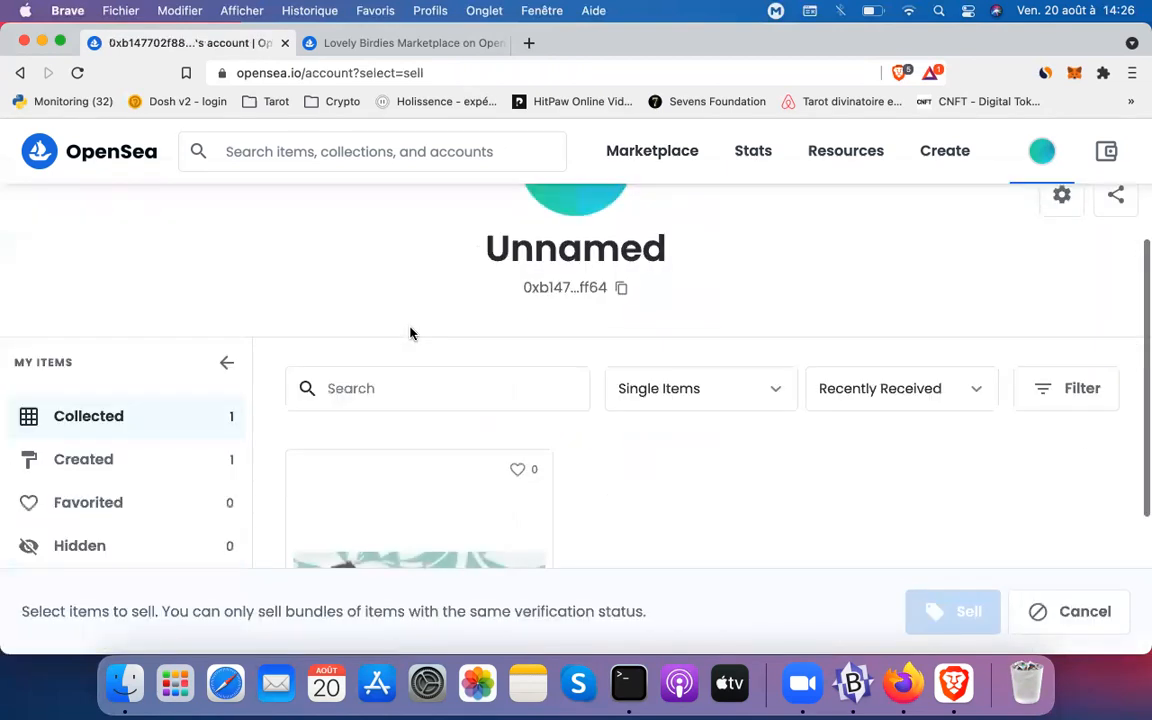
scroll(410, 333, "left", 2)
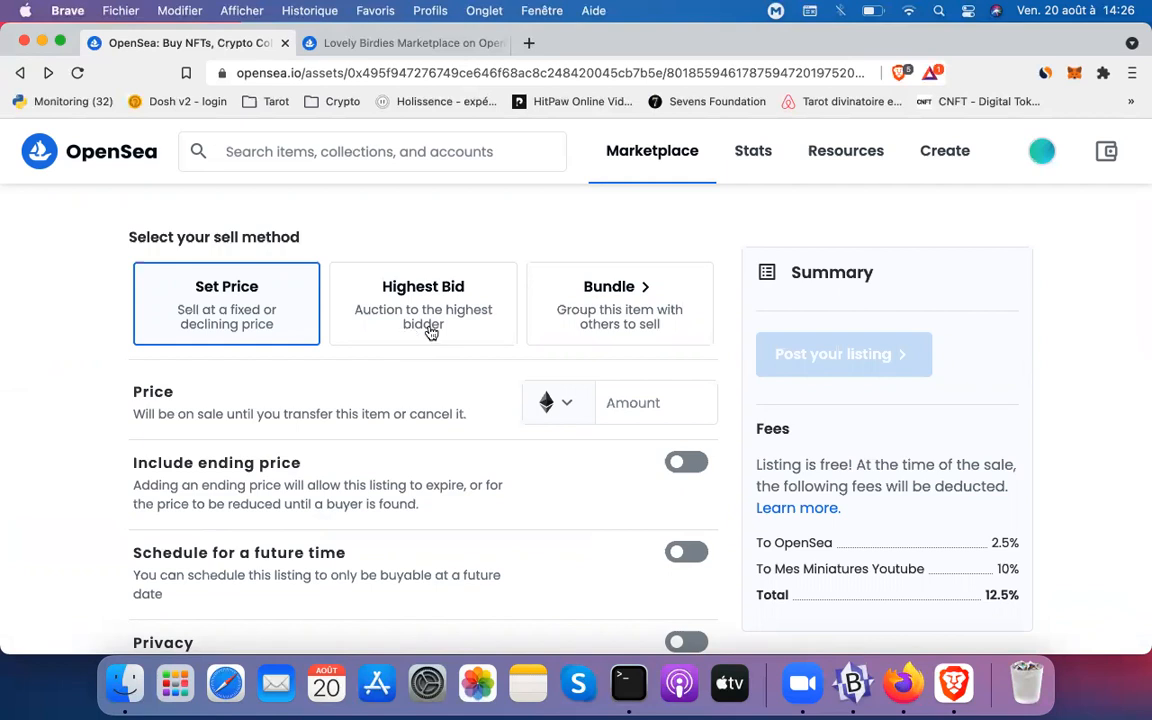
Enter 0.01 ETH as the fixed listing price
left_click(657, 416)
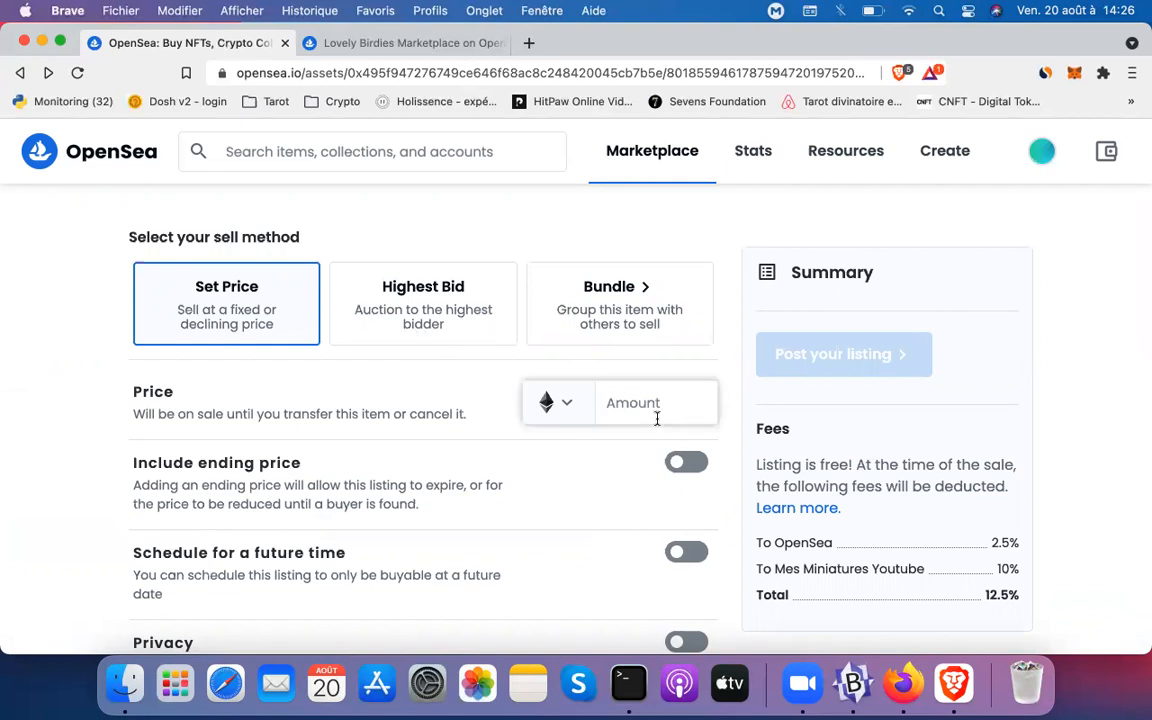
type("0.001")
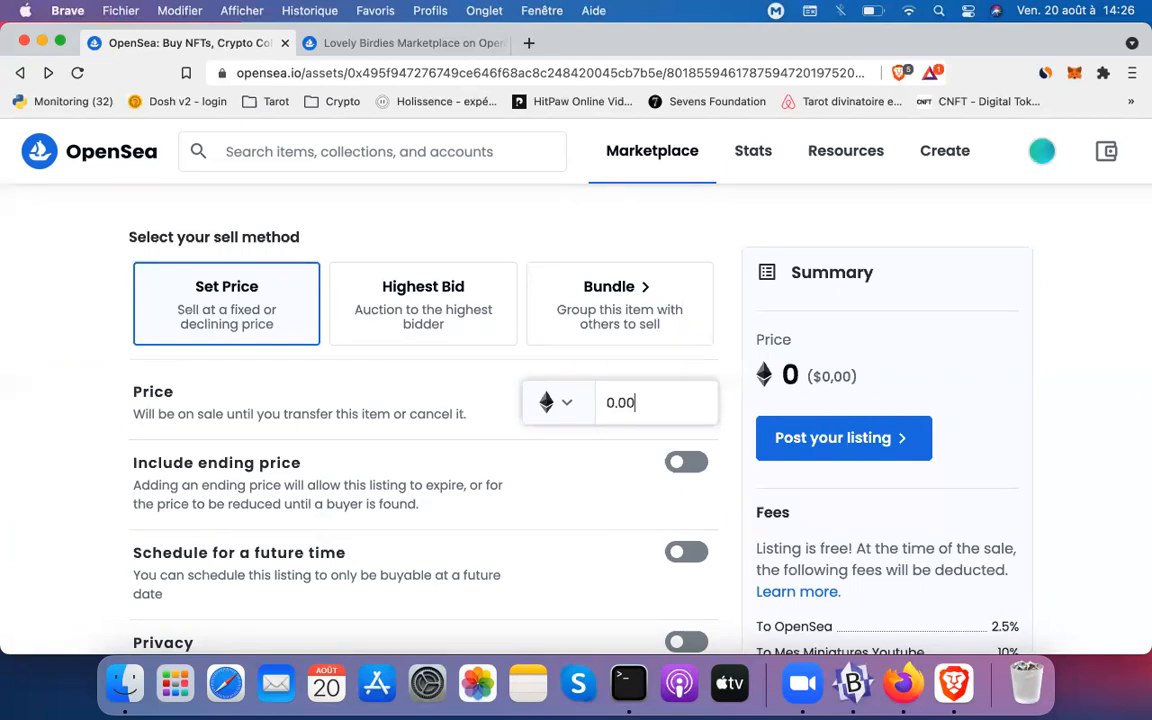
key("BackSpace")
key("BackSpace")
type("1")
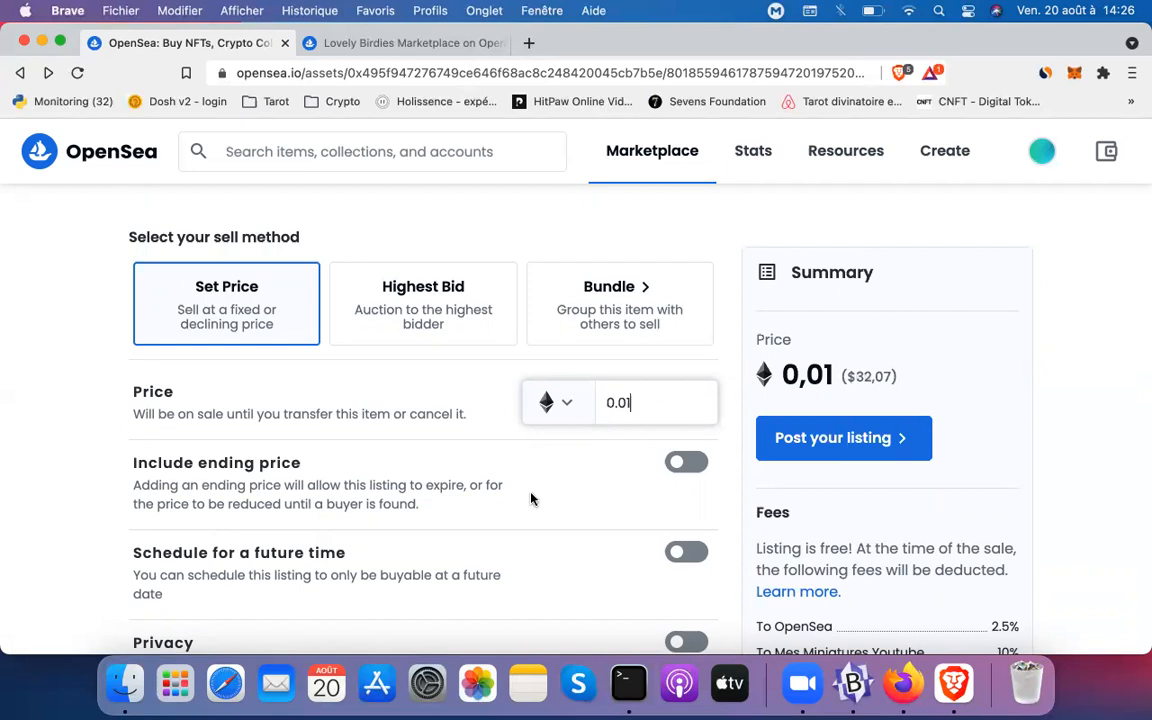
scroll(531, 498, "down", 3)
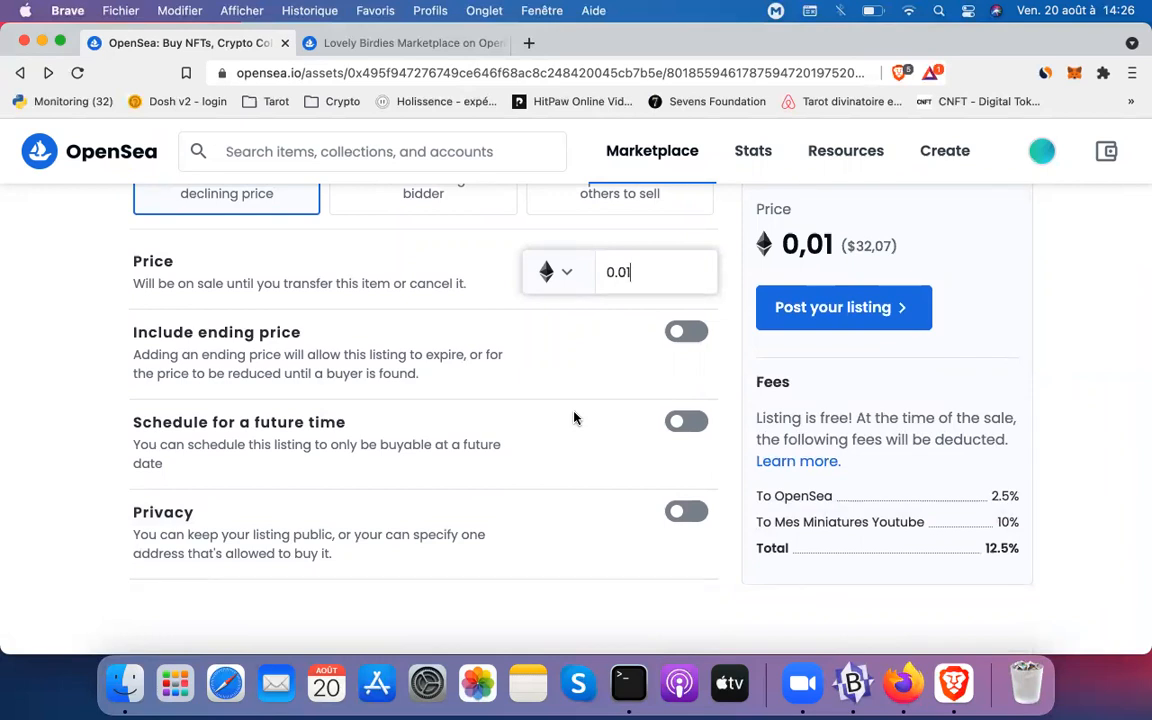
scroll(574, 418, "up", 1)
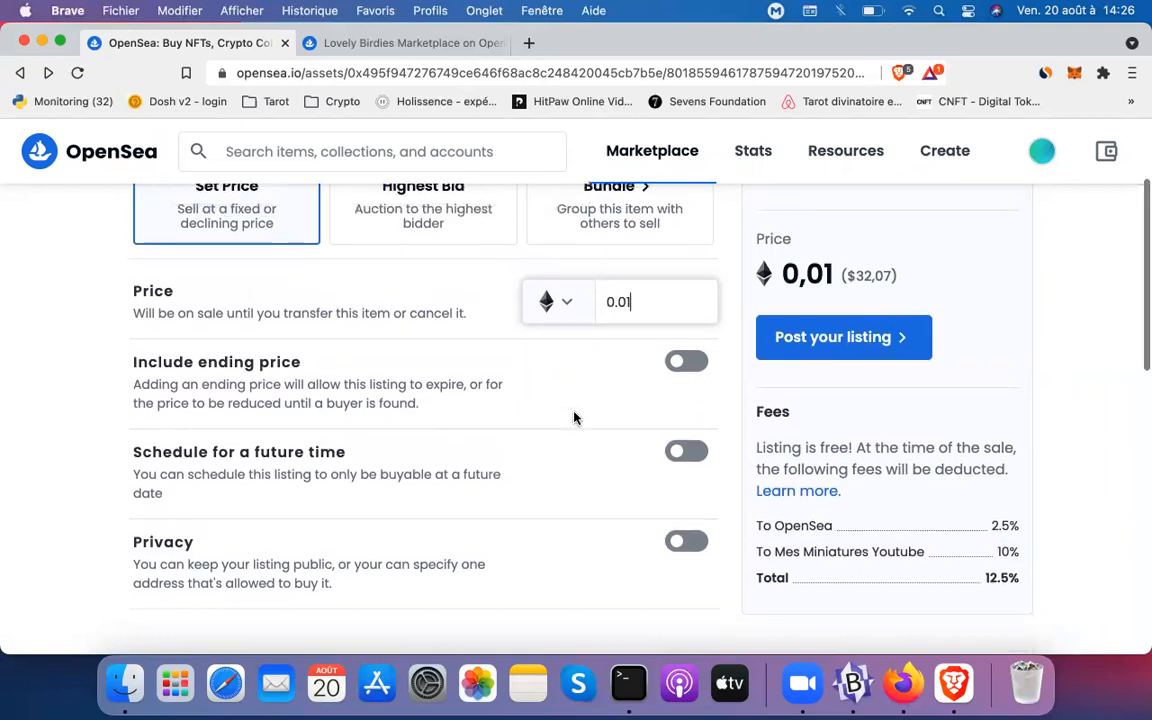
left_click(677, 451)
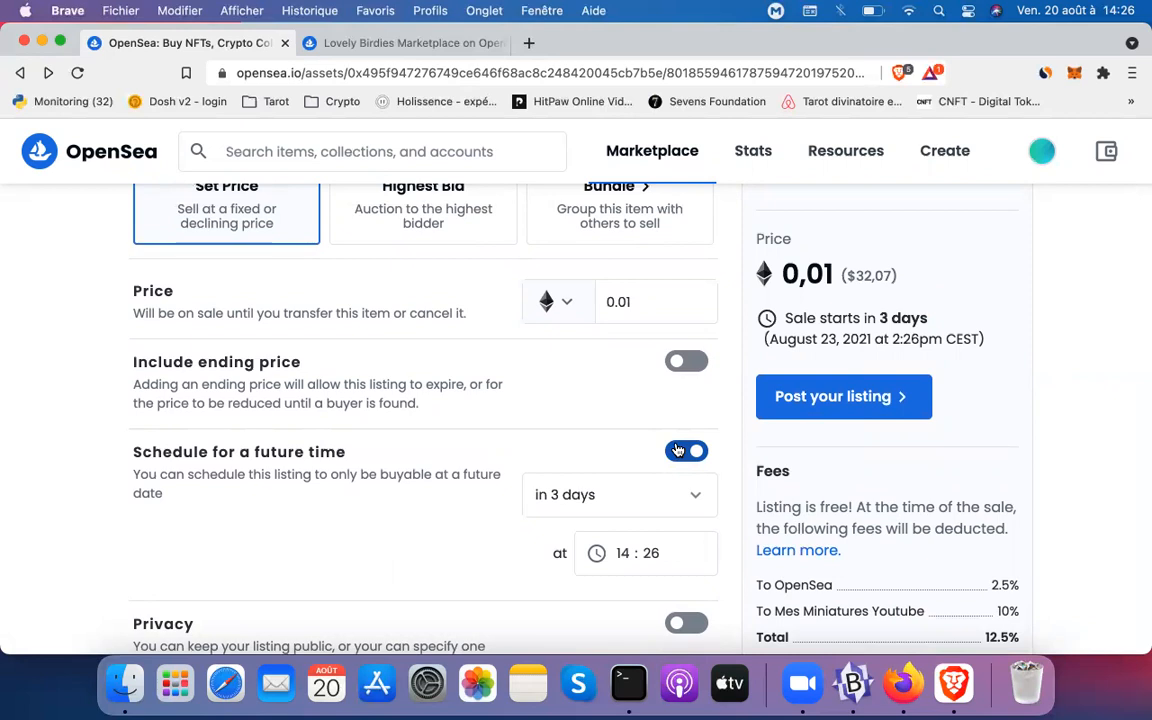
left_click(677, 451)
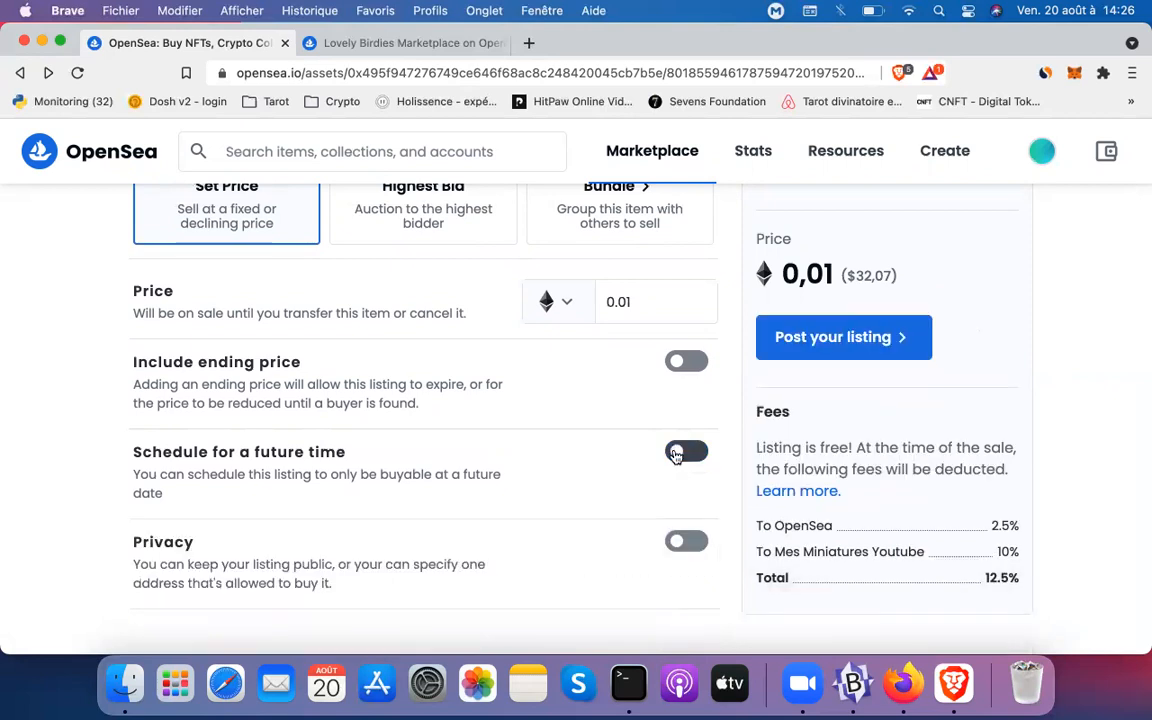
left_click(684, 542)
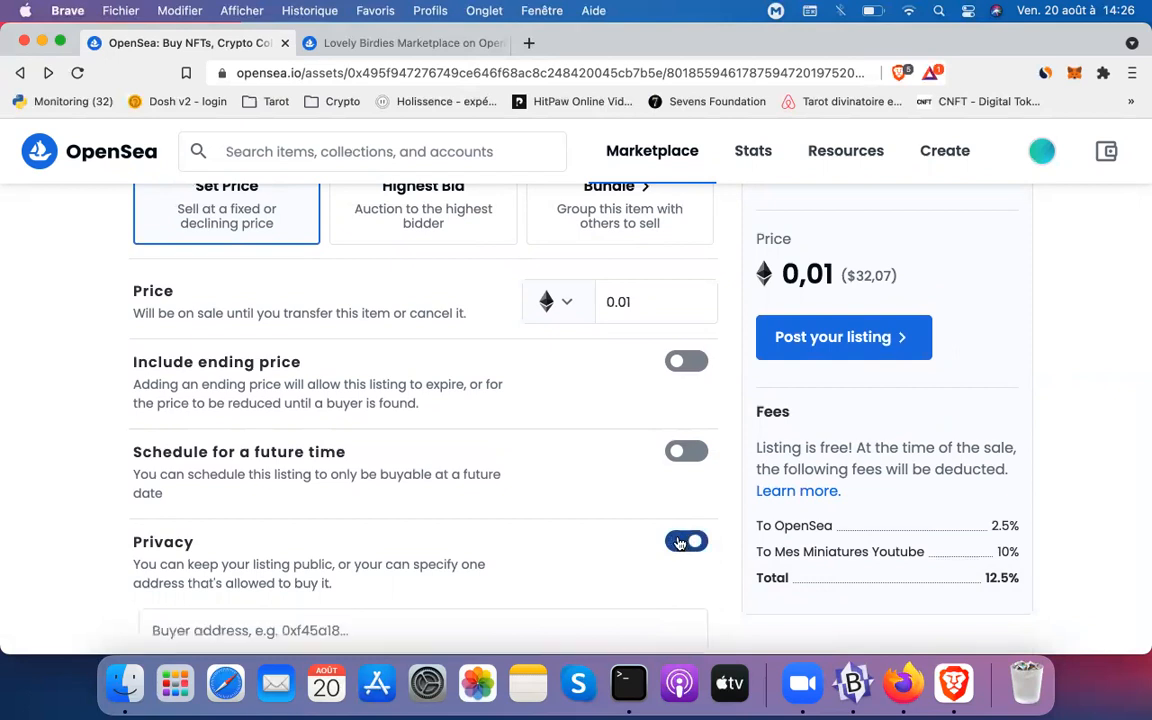
scroll(372, 520, "down", 2)
left_click(366, 520)
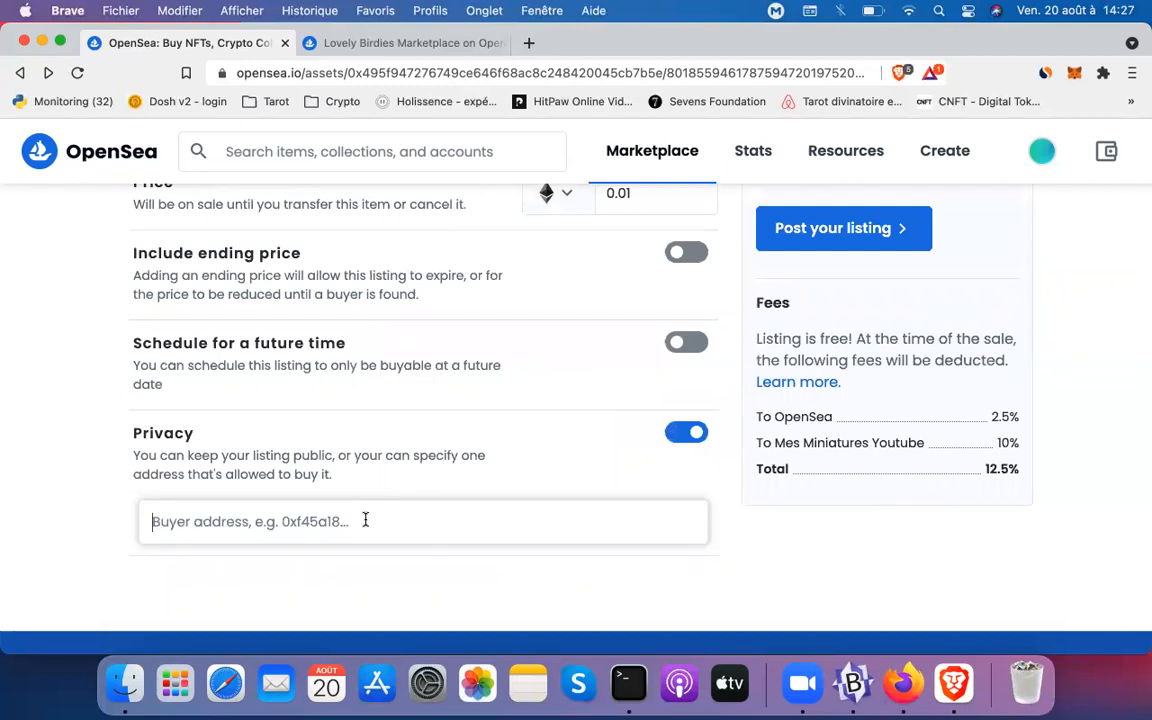
scroll(365, 520, "up", 3)
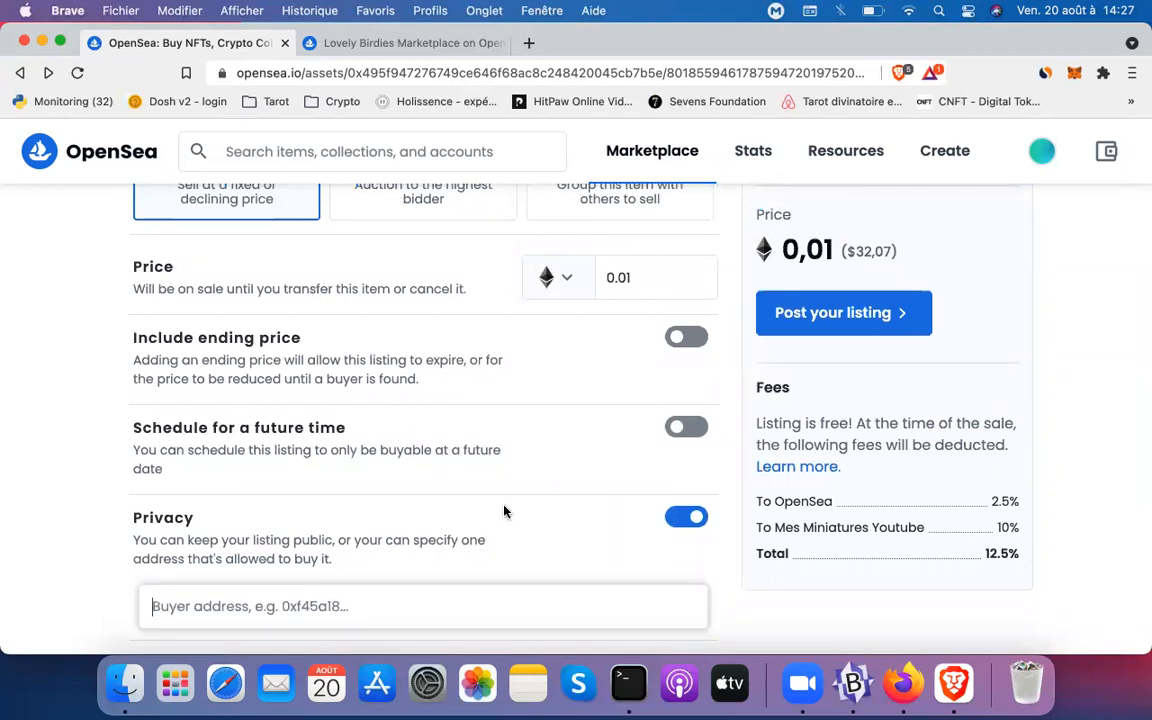
left_click(668, 518)
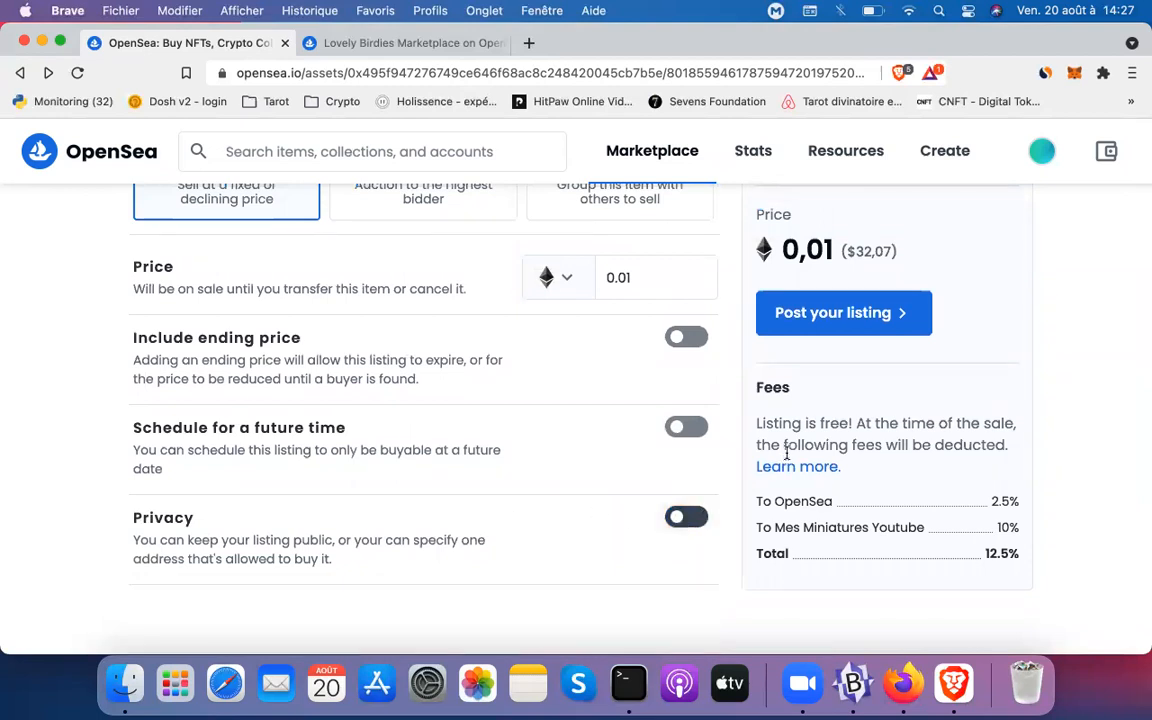
scroll(787, 453, "up", 1)
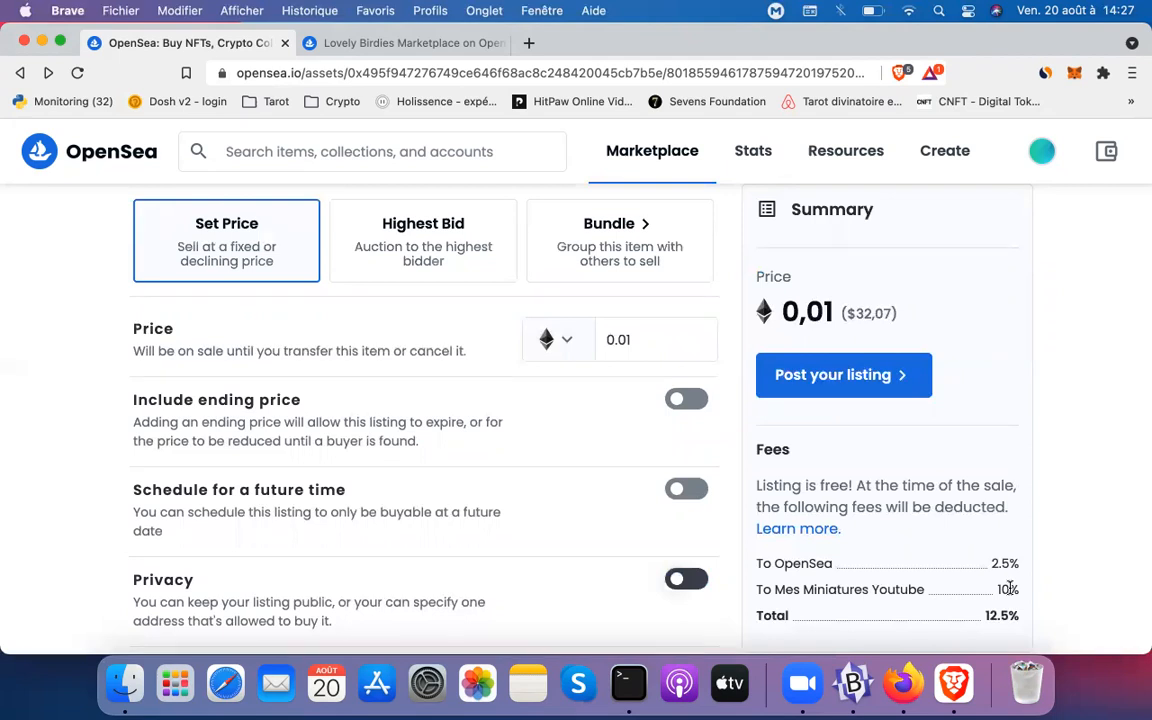
scroll(1047, 517, "up", 3)
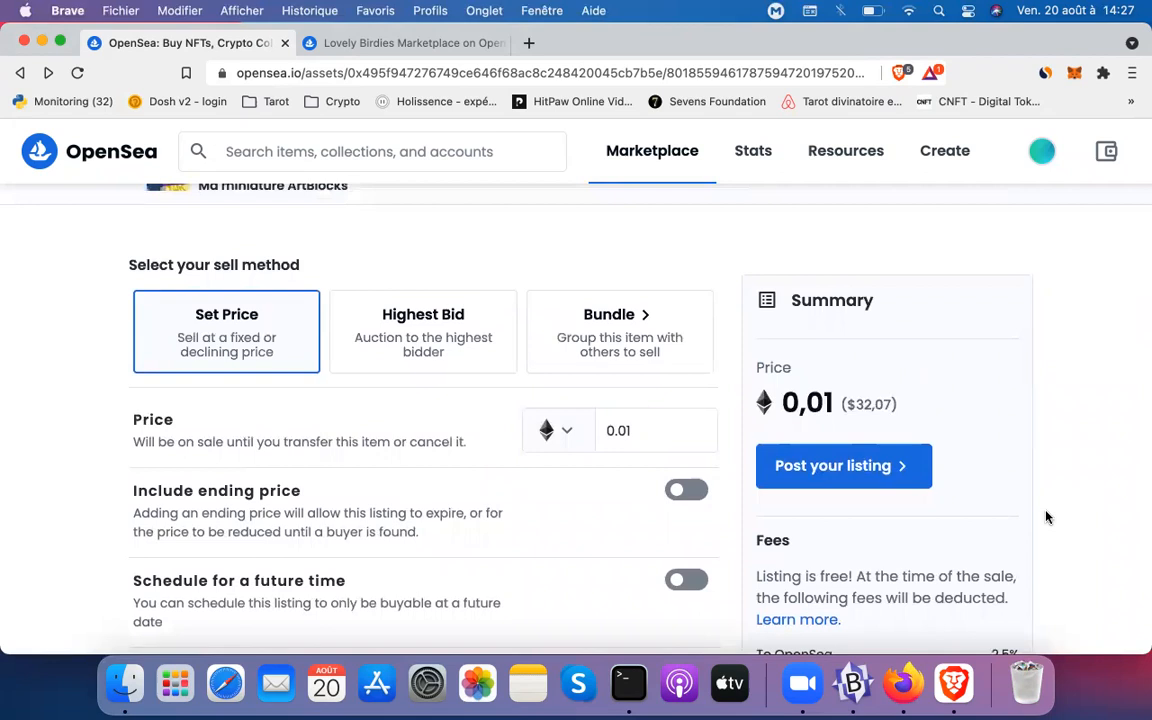
scroll(1047, 517, "down", 1)
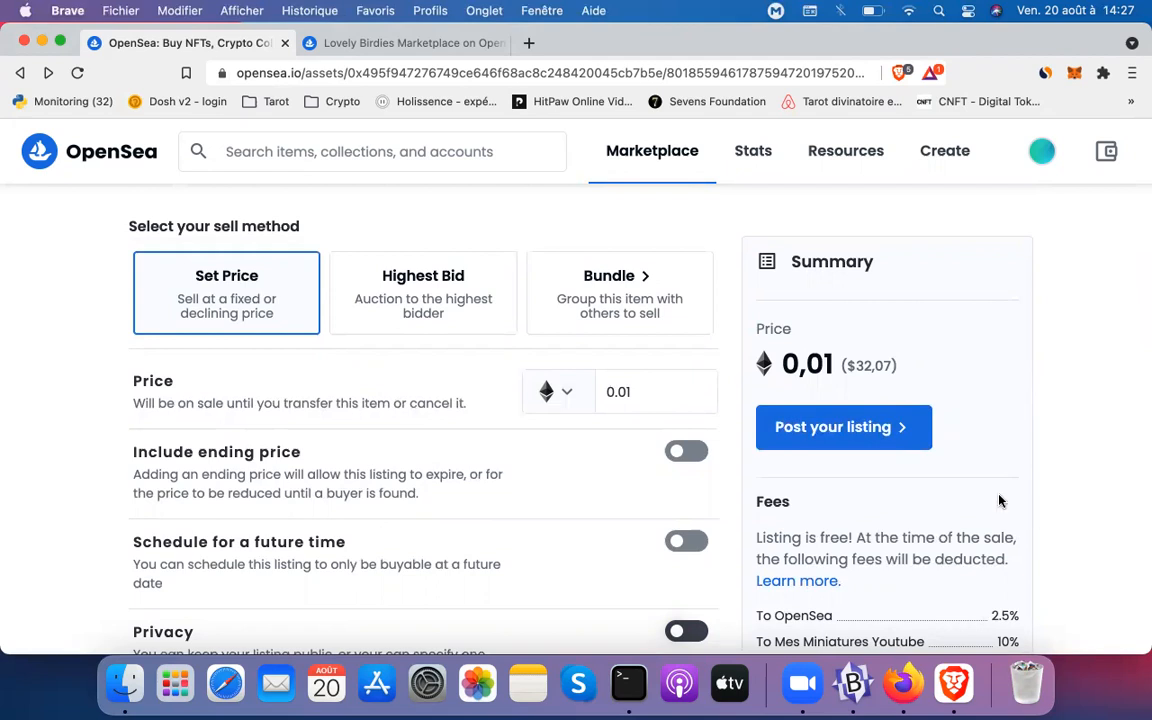
Submit the 0.01 ETH listing and reject the wallet's gas fee request
left_click(860, 432)
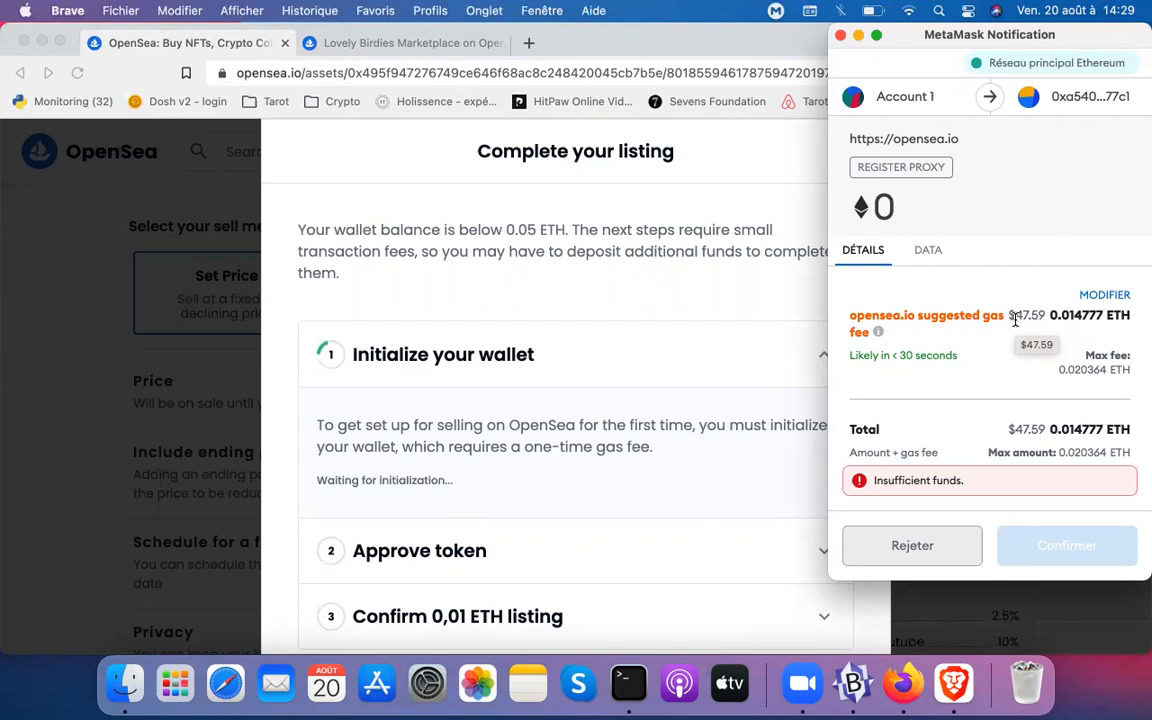
left_click(893, 531)
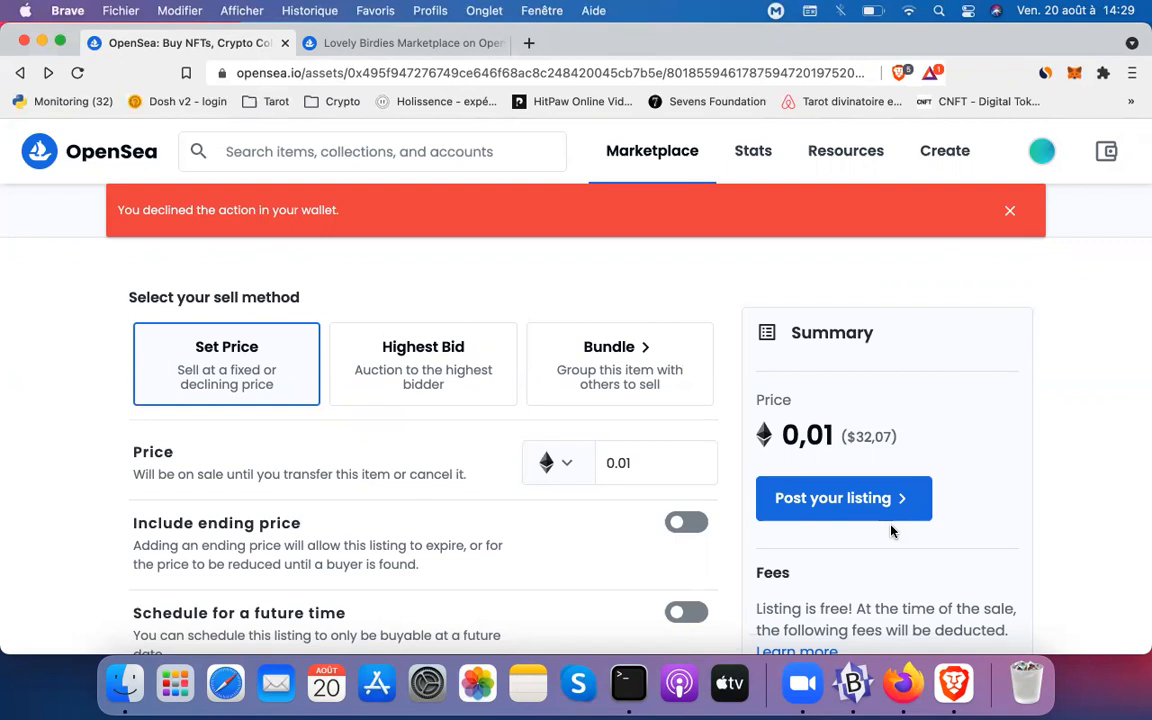
scroll(892, 532, "down", 2)
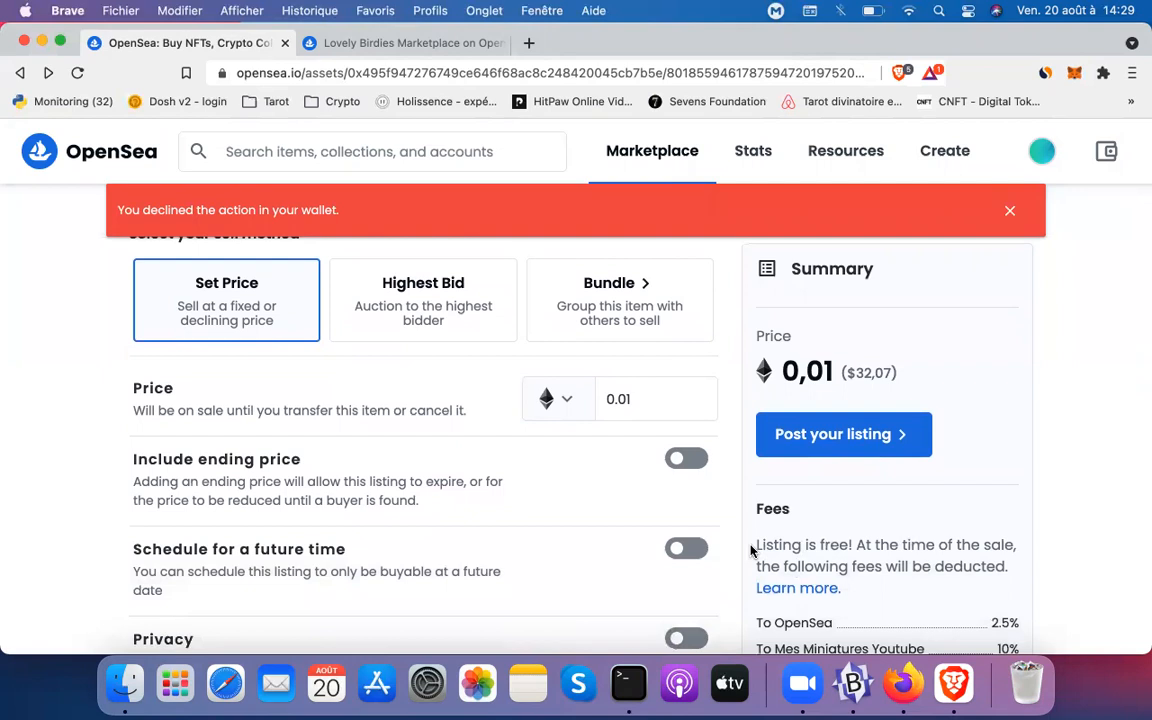
left_click_drag(755, 545, 866, 543)
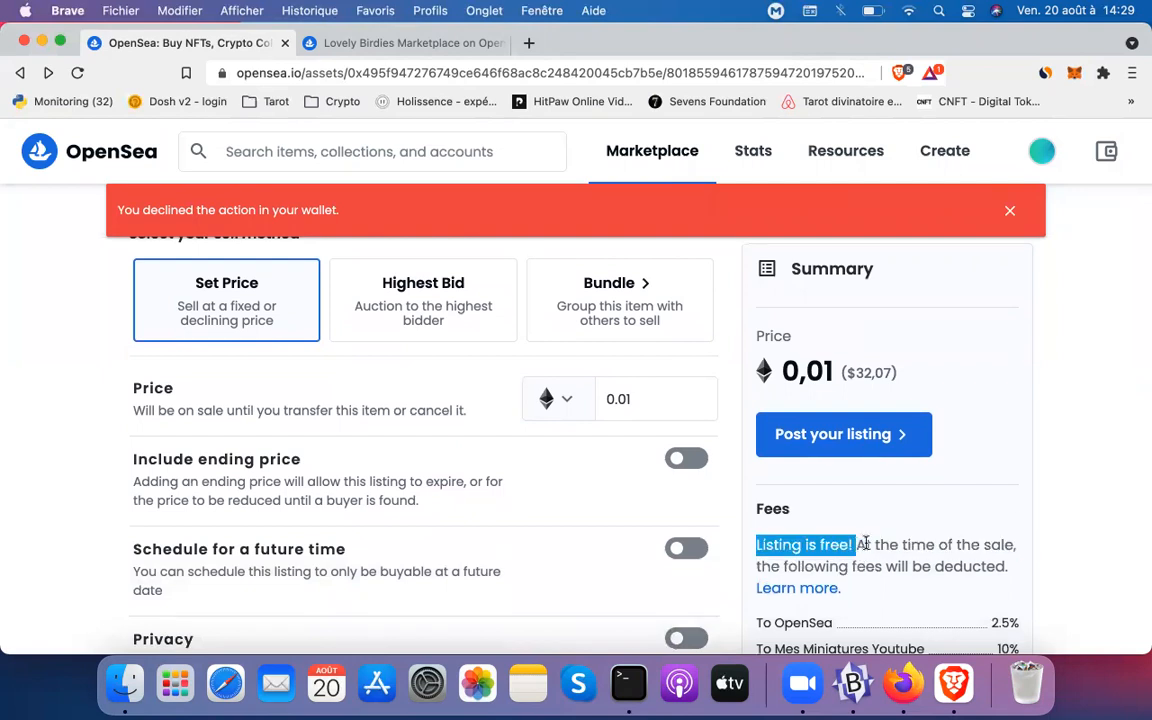
left_click(1141, 492)
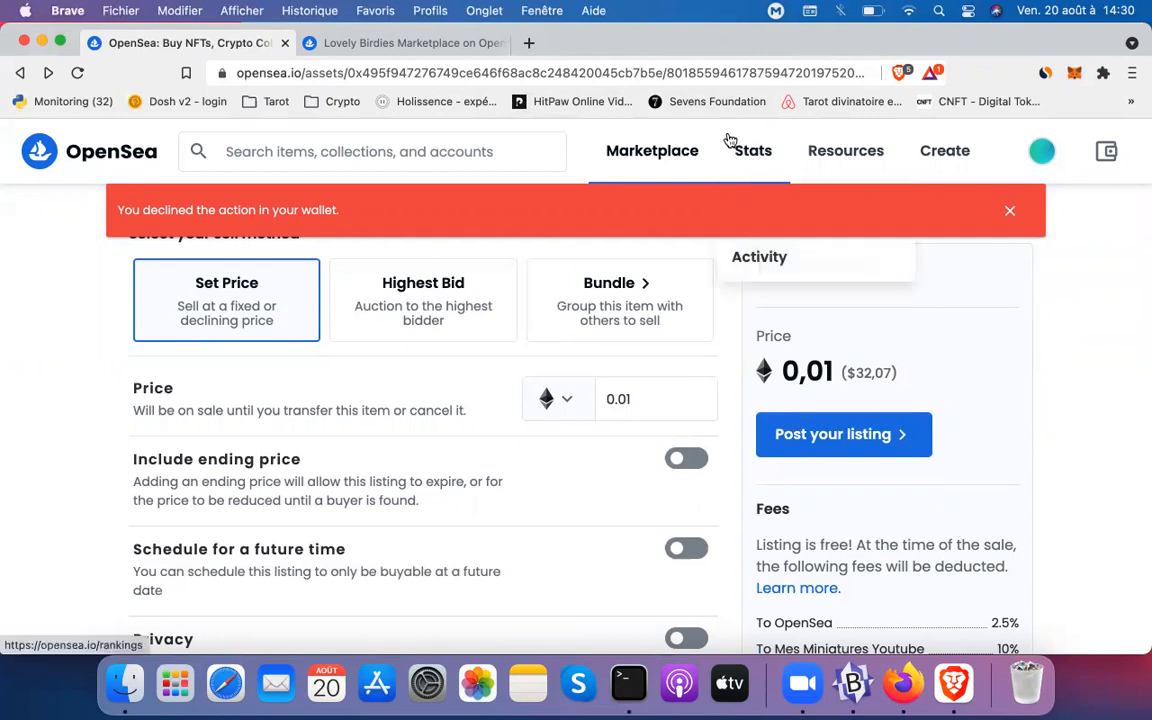
mouse_move(705, 181)
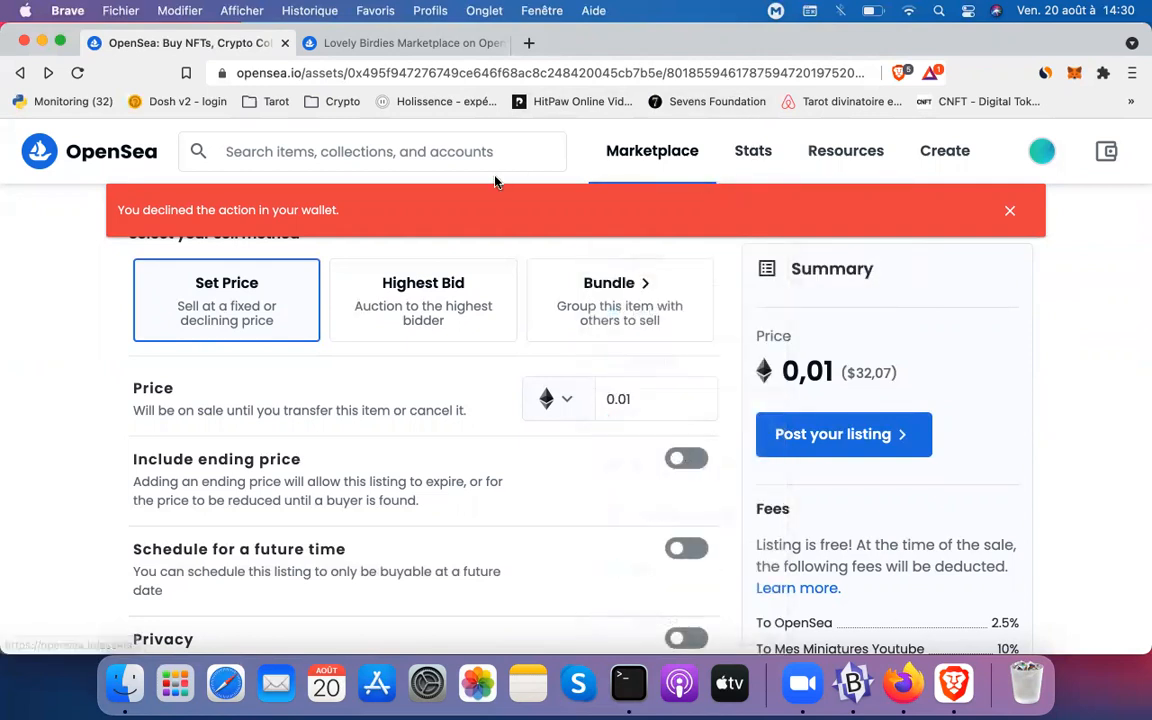